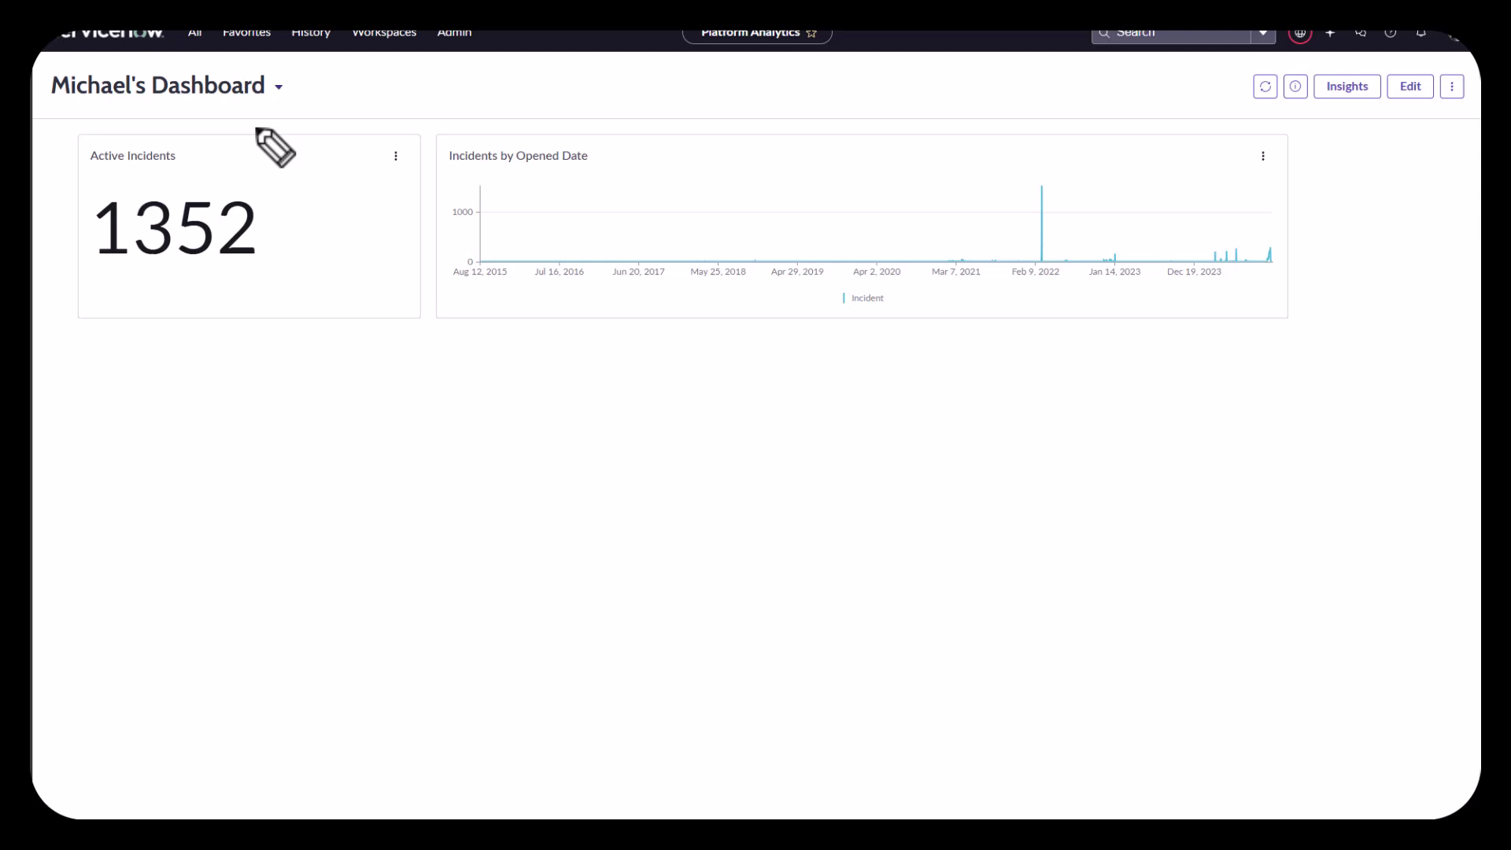
Step: Enter edit mode and add a new filter element to the dashboard
mouse_move(281, 144)
left_mouse_down()
mouse_move(63, 229)
mouse_move(346, 141)
mouse_move(167, 106)
left_mouse_up()
mouse_move(918, 111)
left_mouse_down()
mouse_move(520, 88)
mouse_move(716, 389)
mouse_move(789, 39)
left_mouse_up()
key("e")
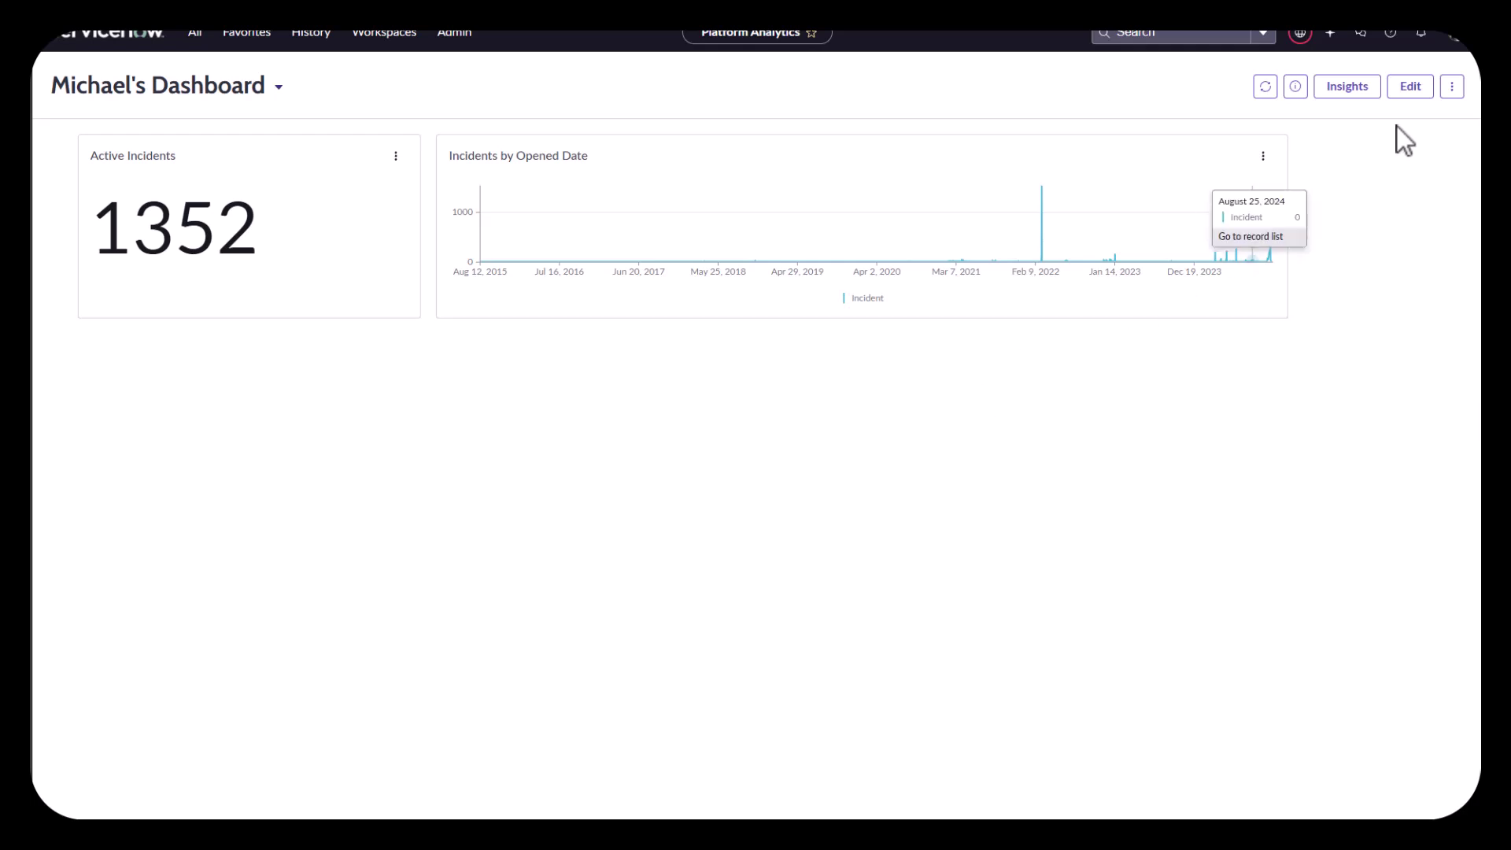
left_click(1417, 88)
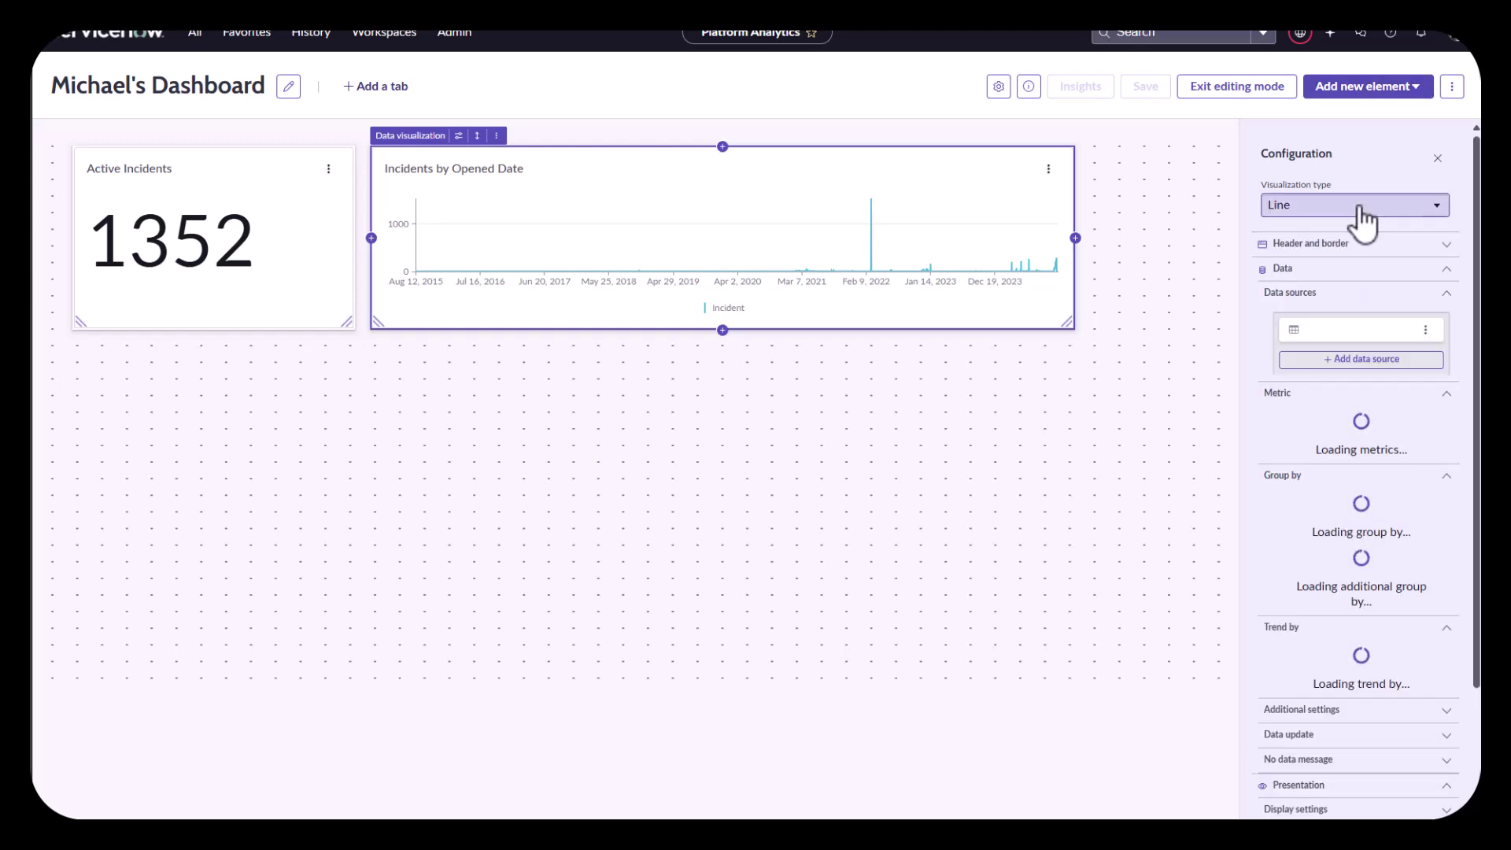
left_click(1358, 89)
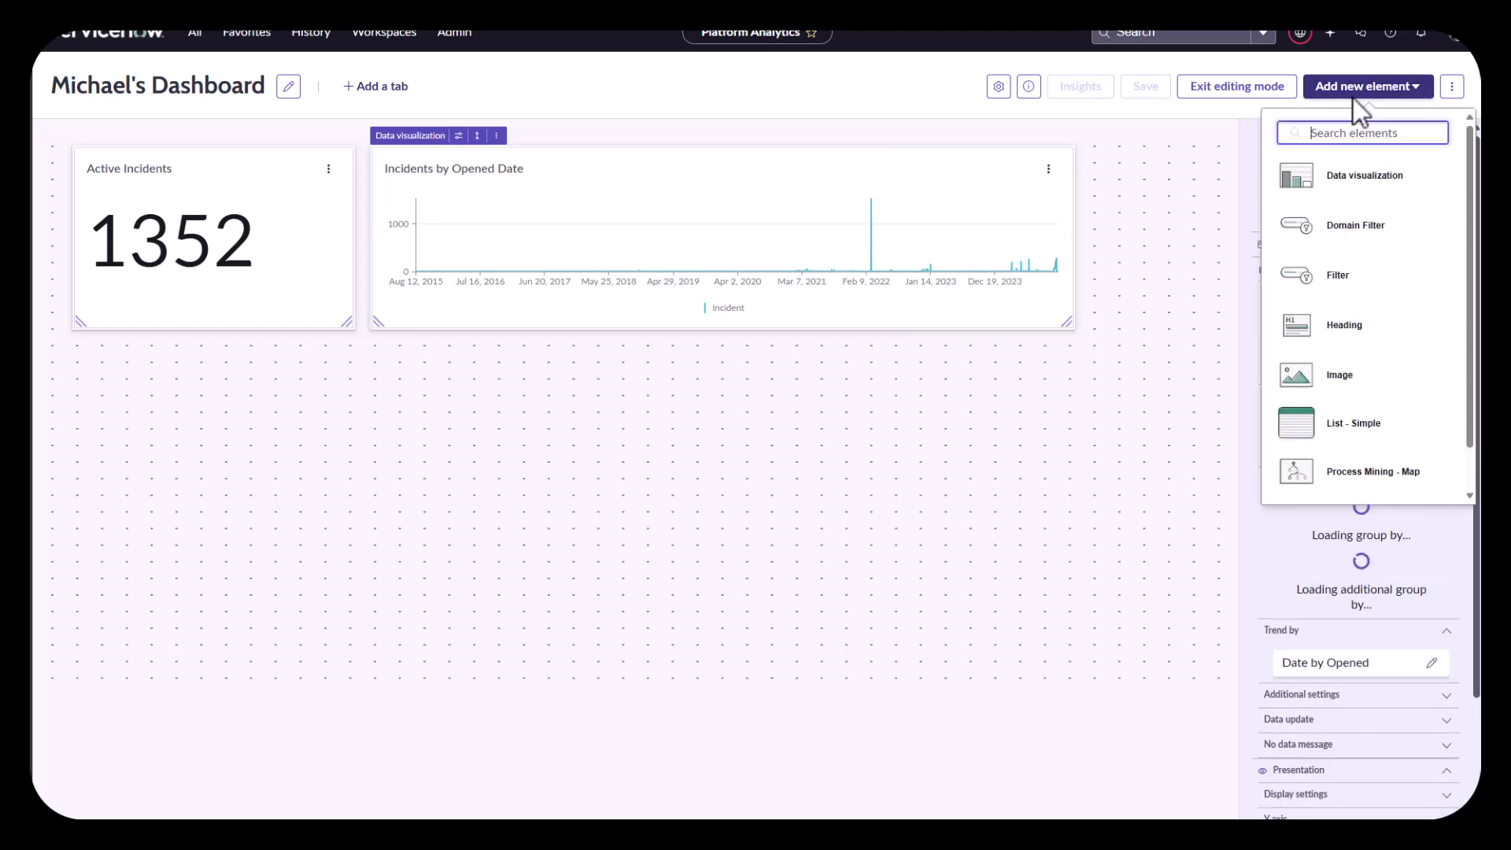
left_click(1347, 277)
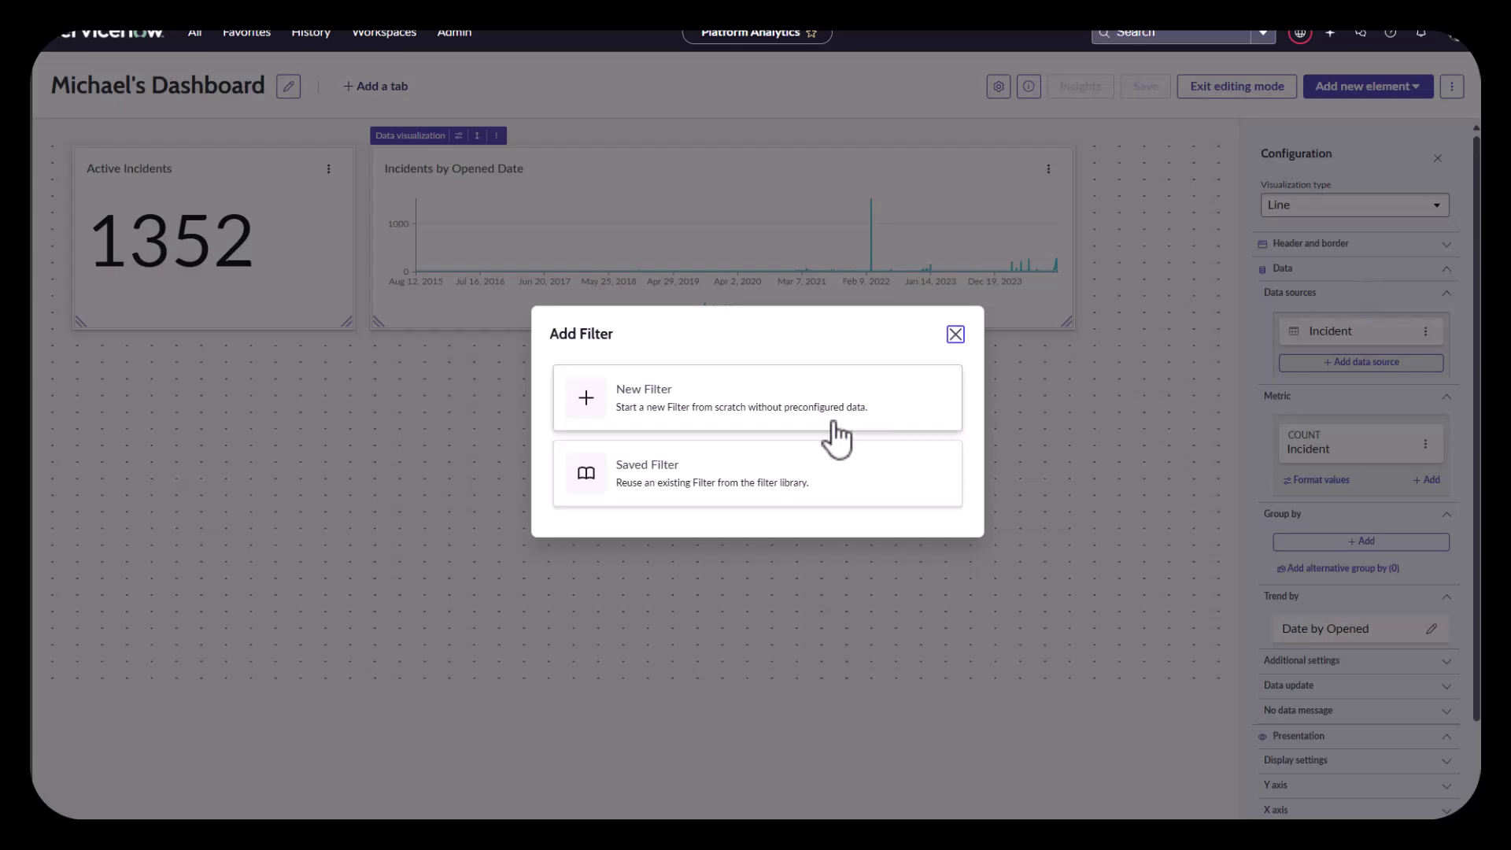
left_click(639, 419)
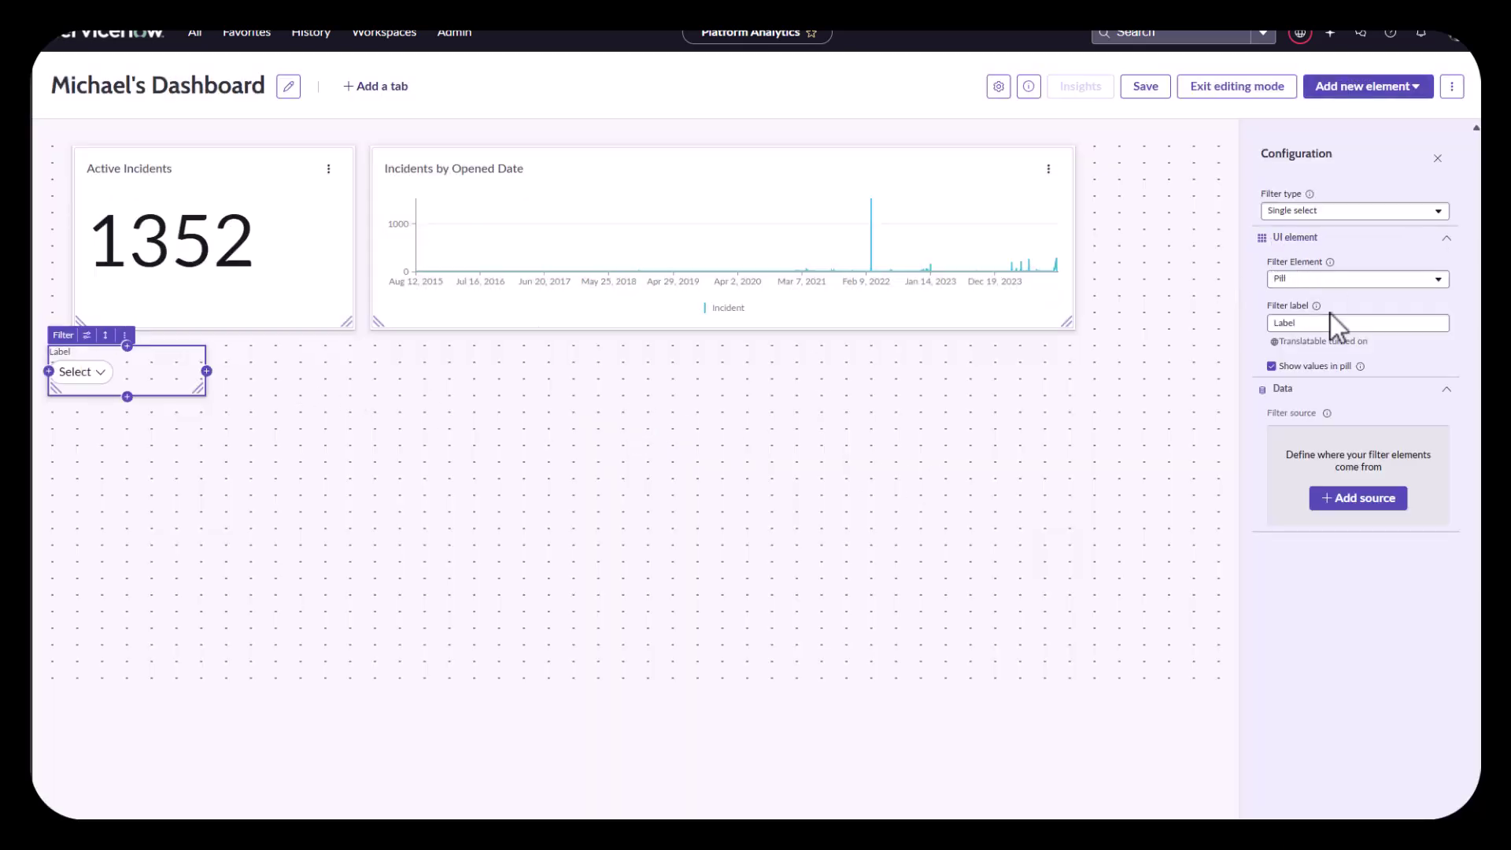
Step: Label the new filter 'Assignment Group'
left_click(1330, 316)
key("BackSpace")
type("A")
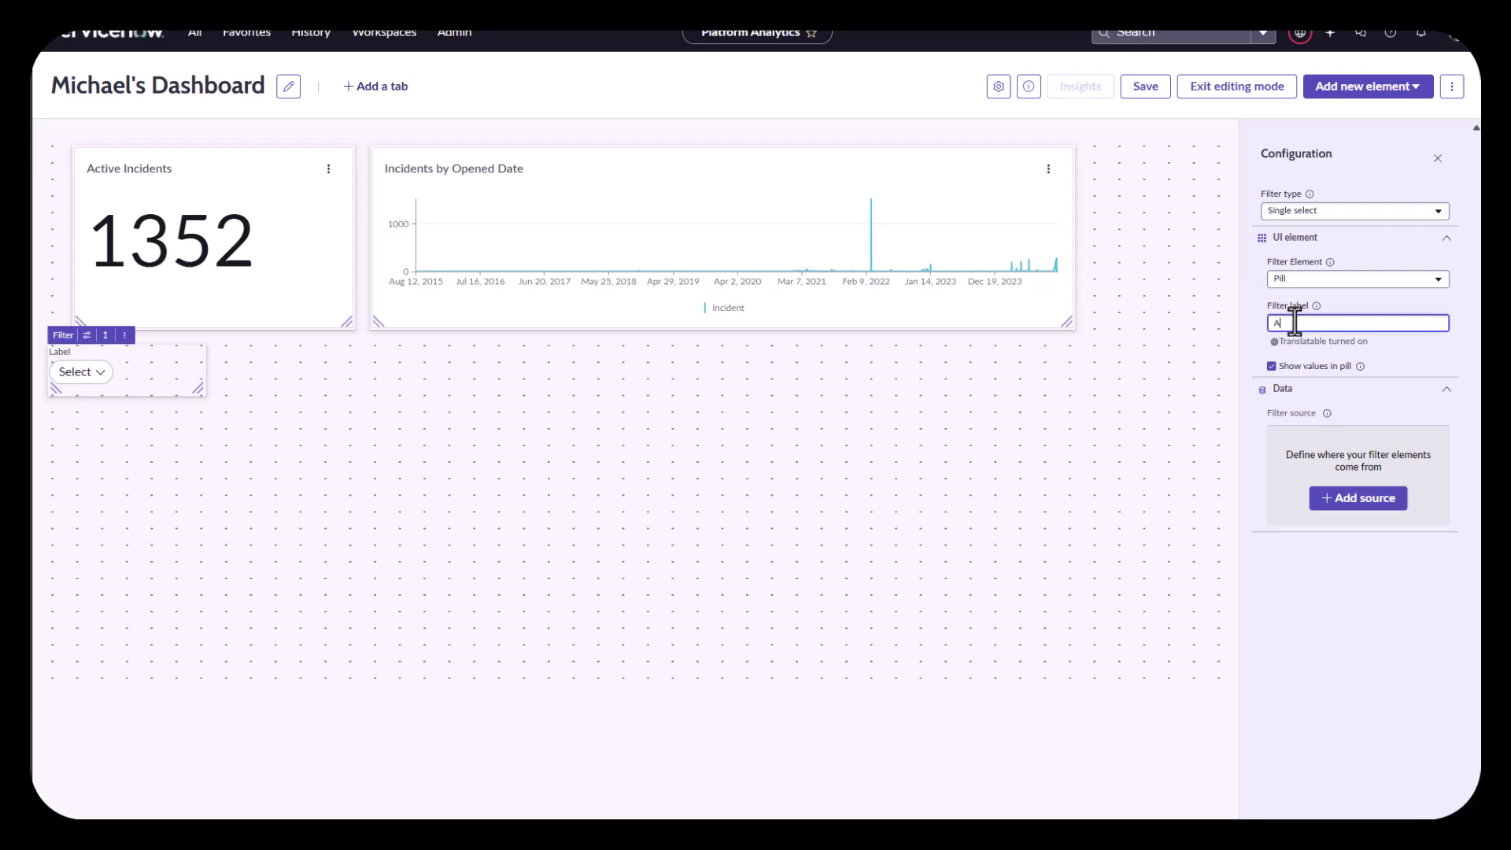
type("ssignment Group")
Step: Set the filter's value source to the Group table (sys_user_group)
left_click(1368, 510)
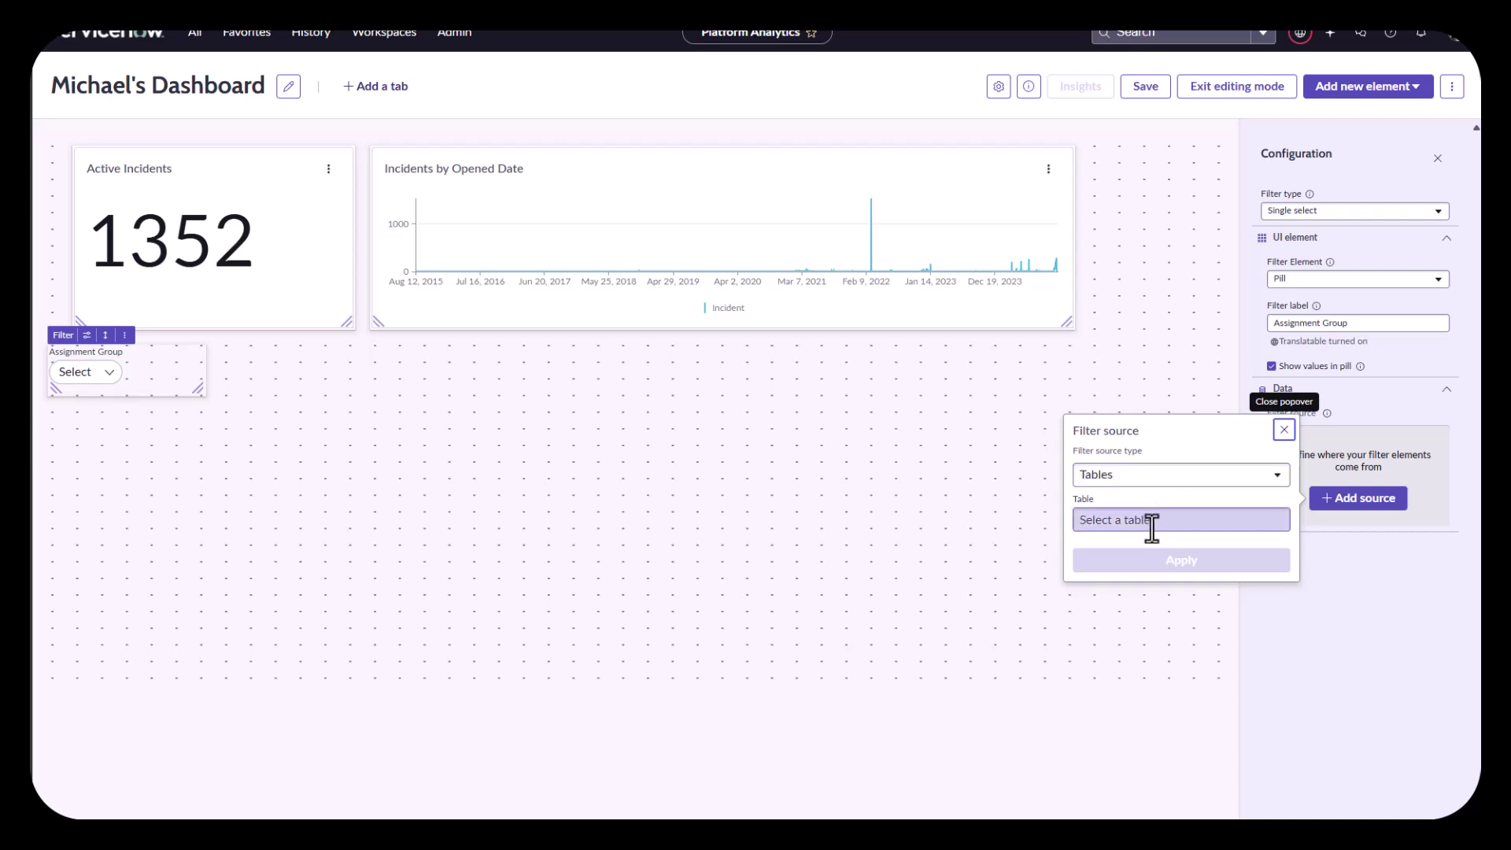
left_click(1151, 528)
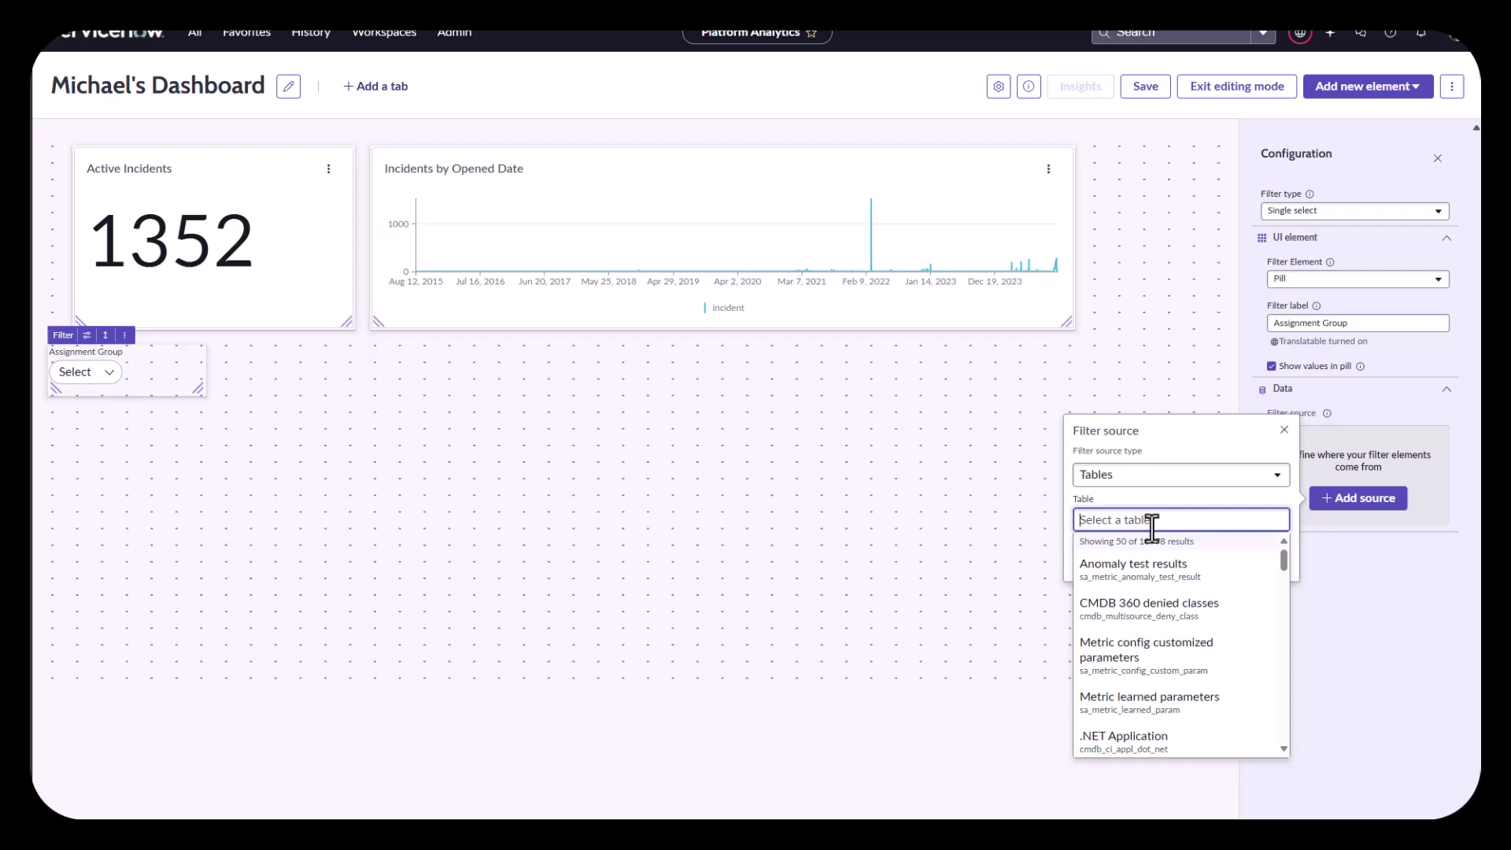
type("sys_user_group")
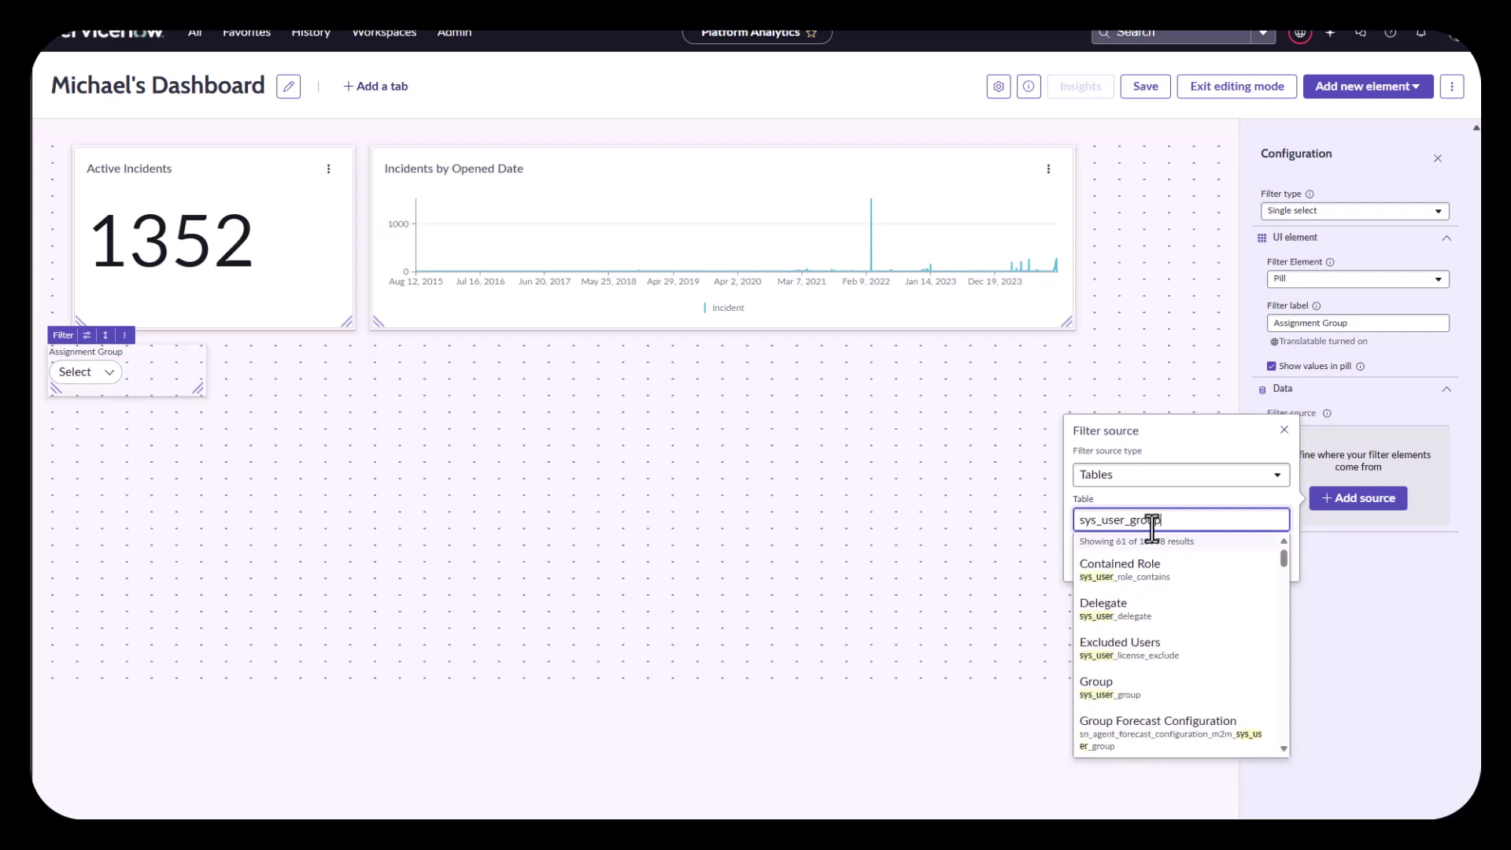
left_click(1122, 573)
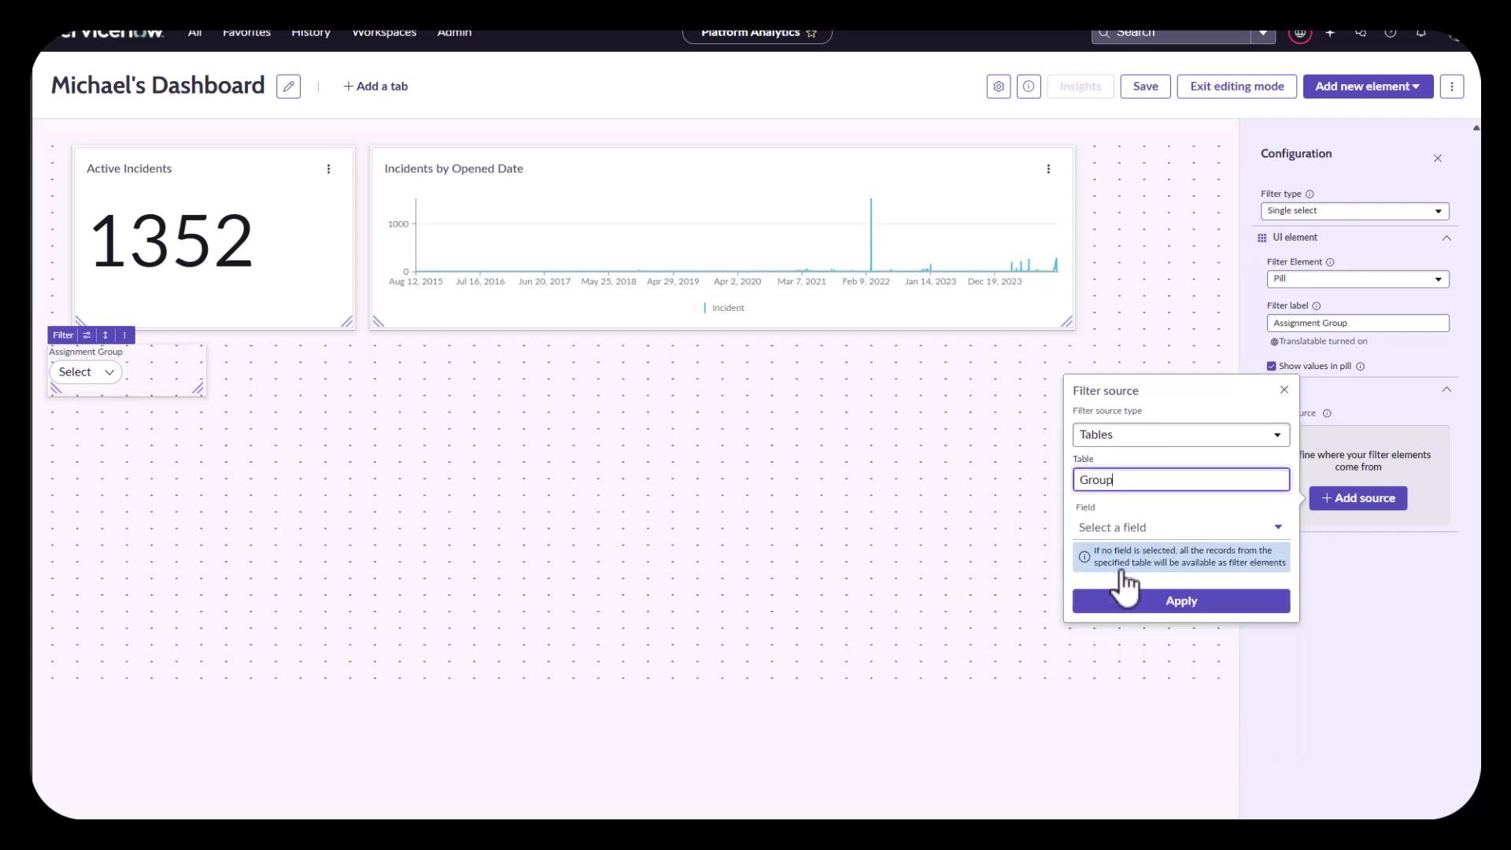
left_click(1196, 606)
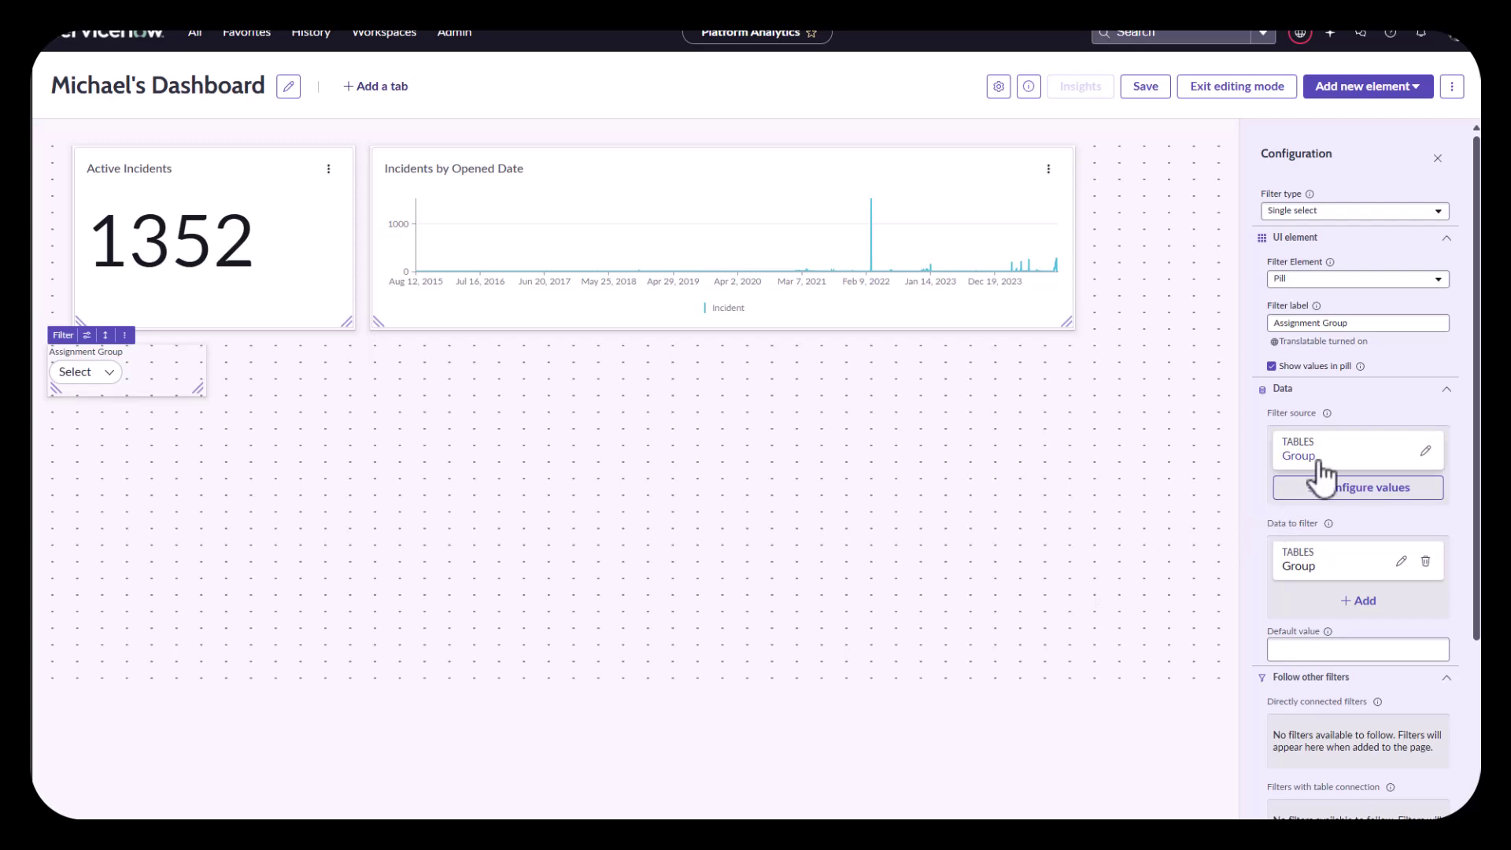
Step: Remove the Group table entry from the filter's data to filter
key("ctrl+2")
mouse_move(1338, 388)
left_mouse_down()
mouse_move(1228, 370)
mouse_move(1438, 457)
mouse_move(1173, 417)
left_mouse_up()
key("e")
mouse_move(1356, 510)
left_mouse_down()
mouse_move(1188, 535)
mouse_move(1367, 622)
mouse_move(1374, 476)
mouse_move(1220, 481)
left_mouse_up()
key("e")
left_click(1426, 563)
Step: Target the Incident table's Assignment group field as data to filter
left_click(1362, 602)
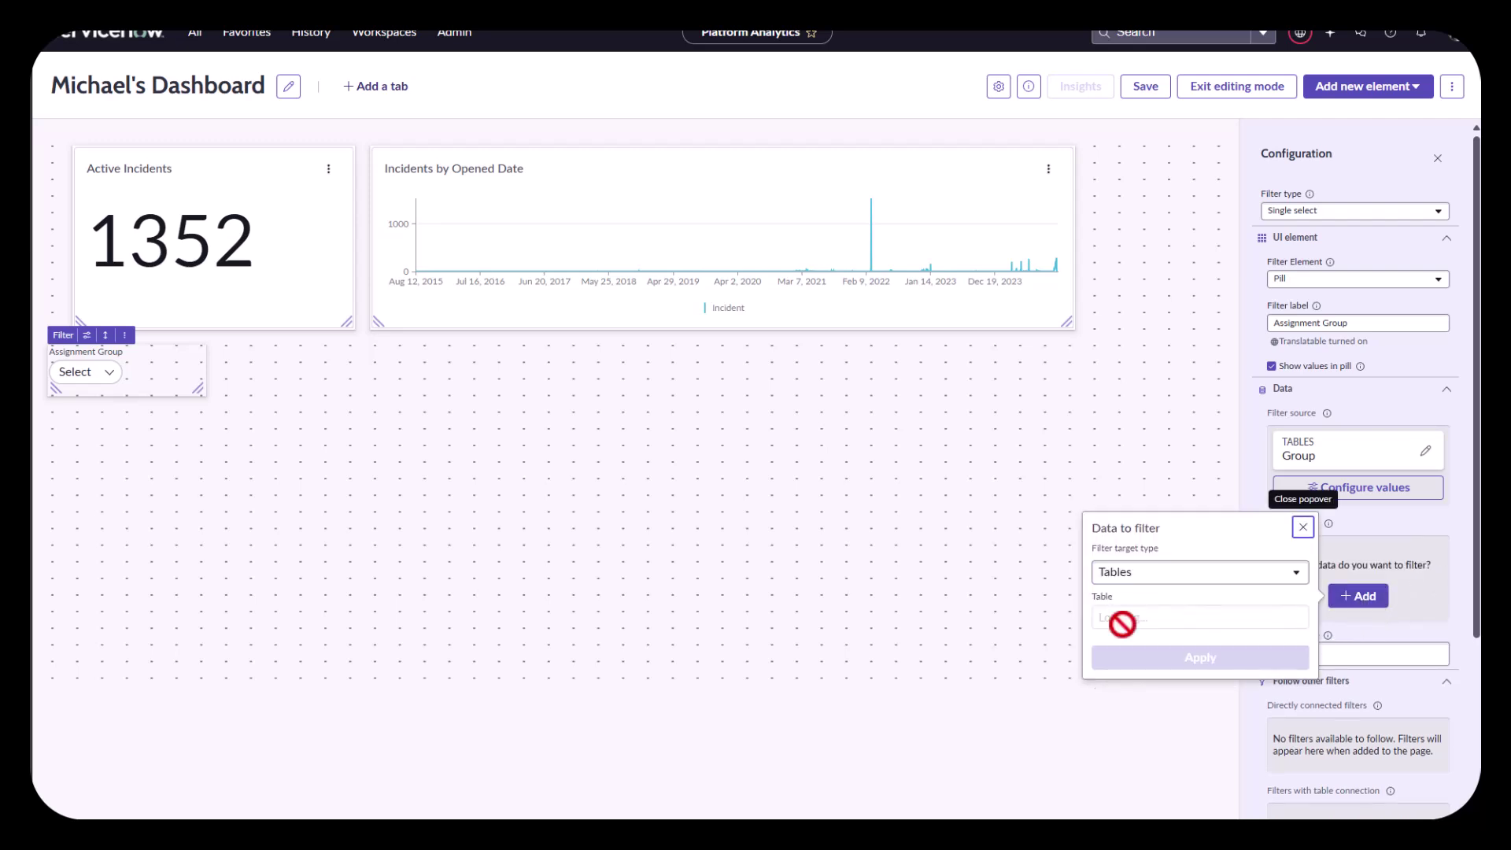
left_click(1124, 618)
type("i")
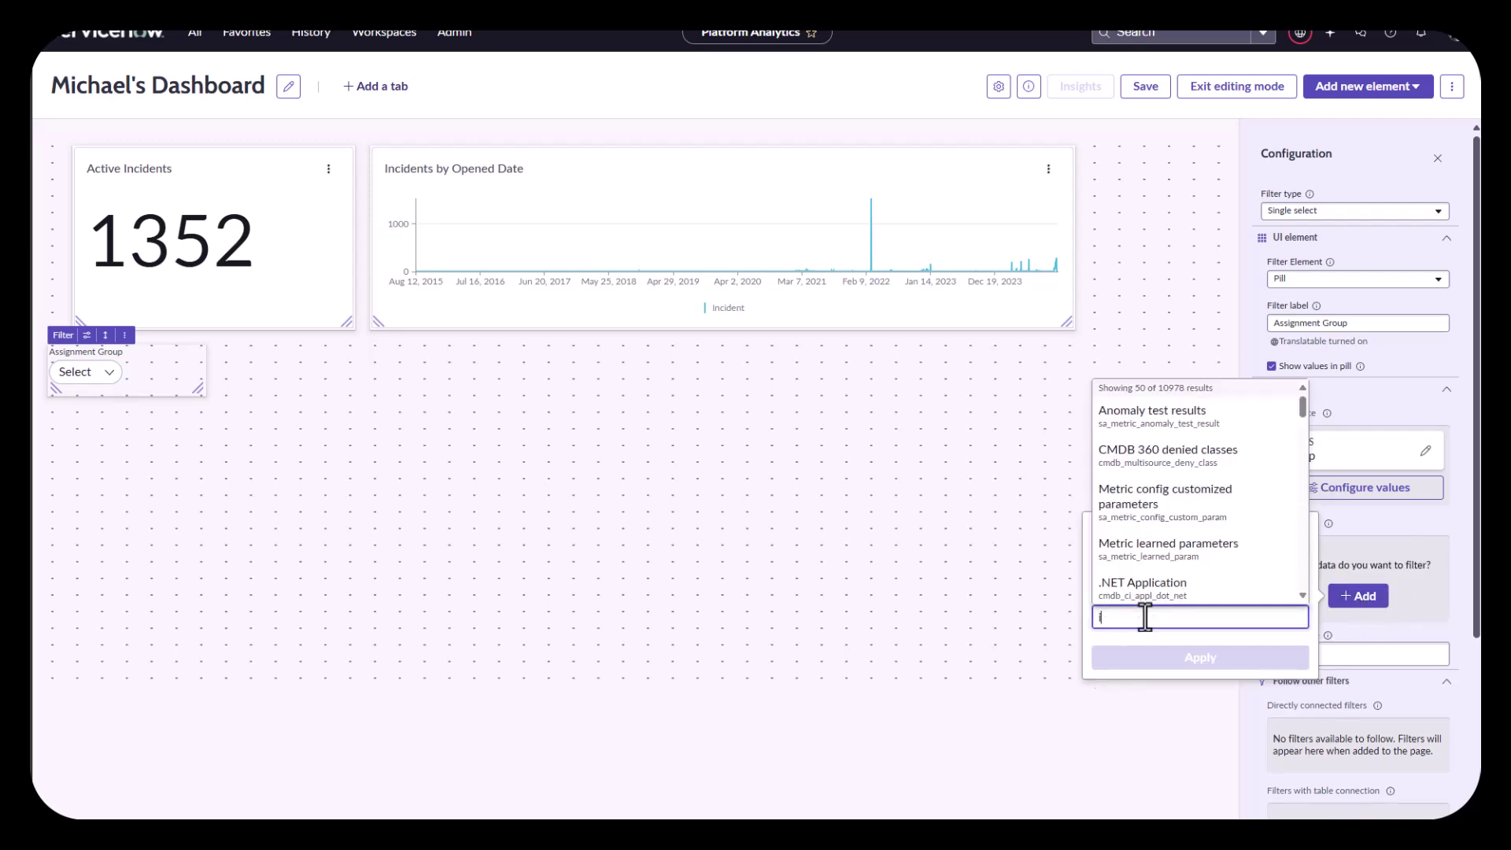
type("ncident")
scroll(1146, 583, "down", 1)
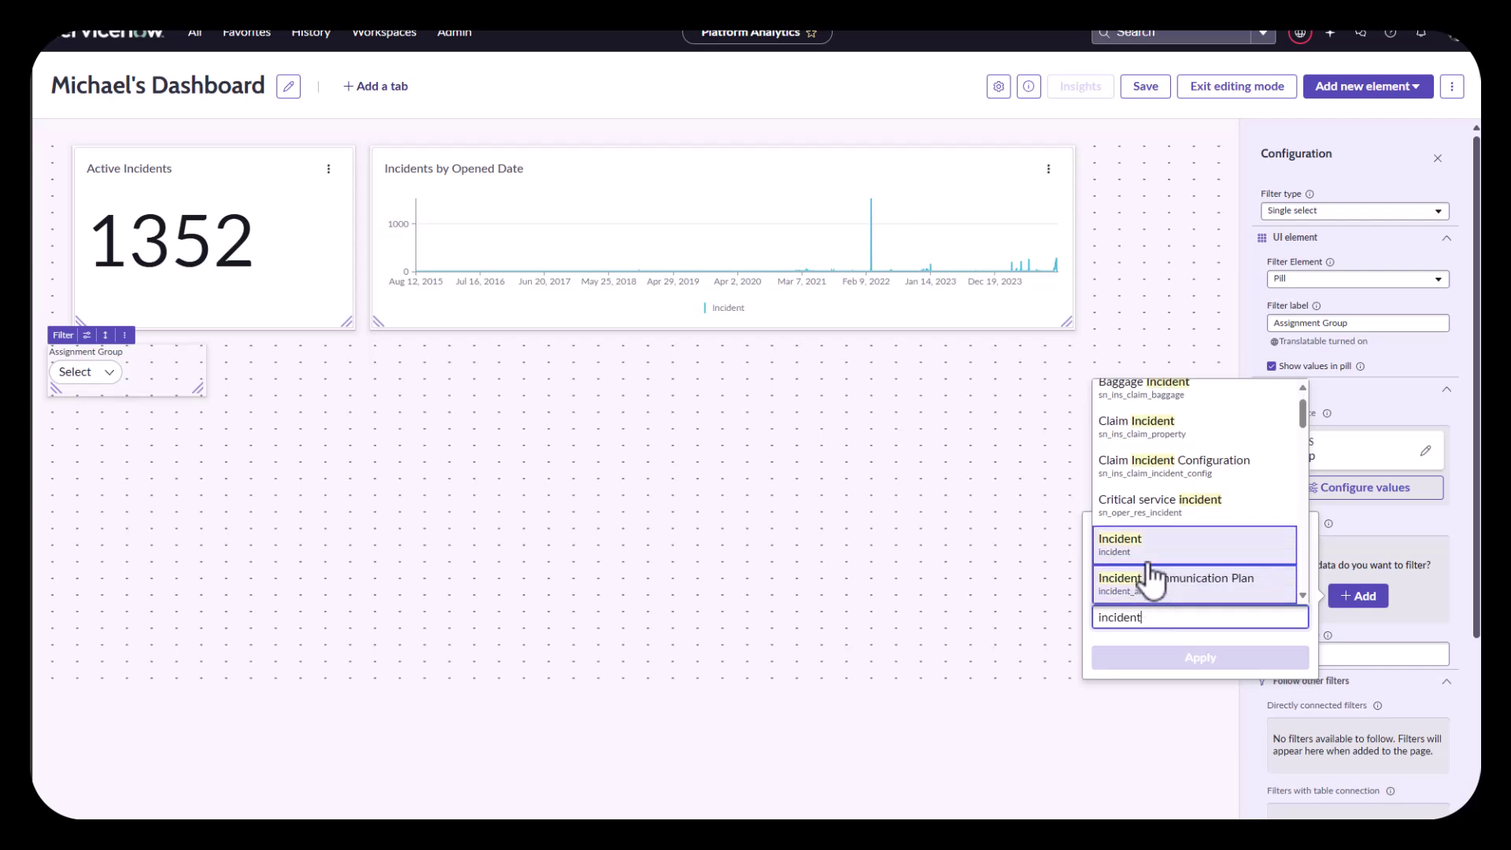
left_click(1142, 551)
left_click(1191, 612)
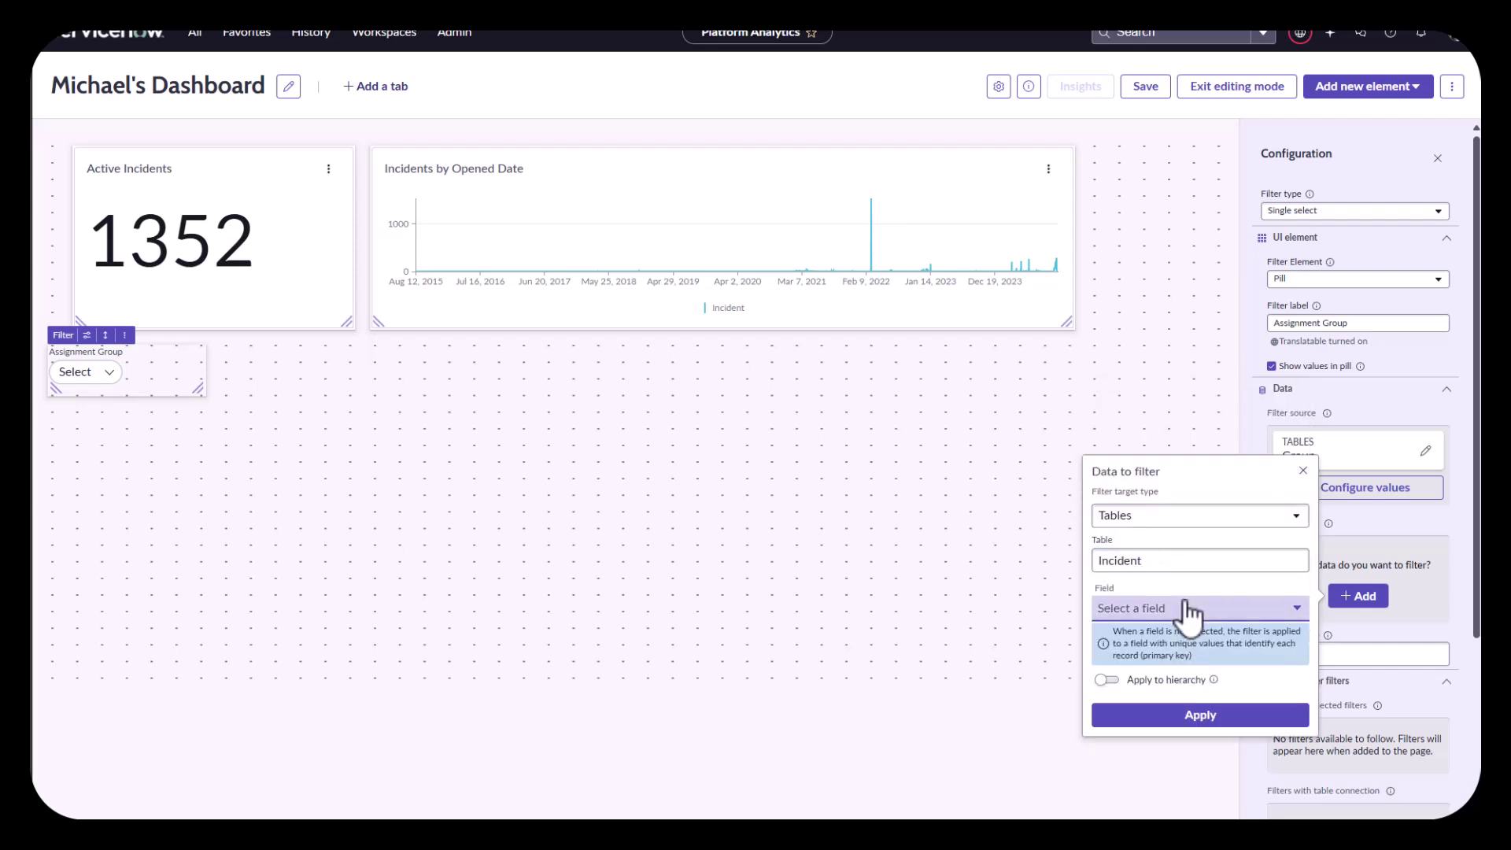
type("assignment")
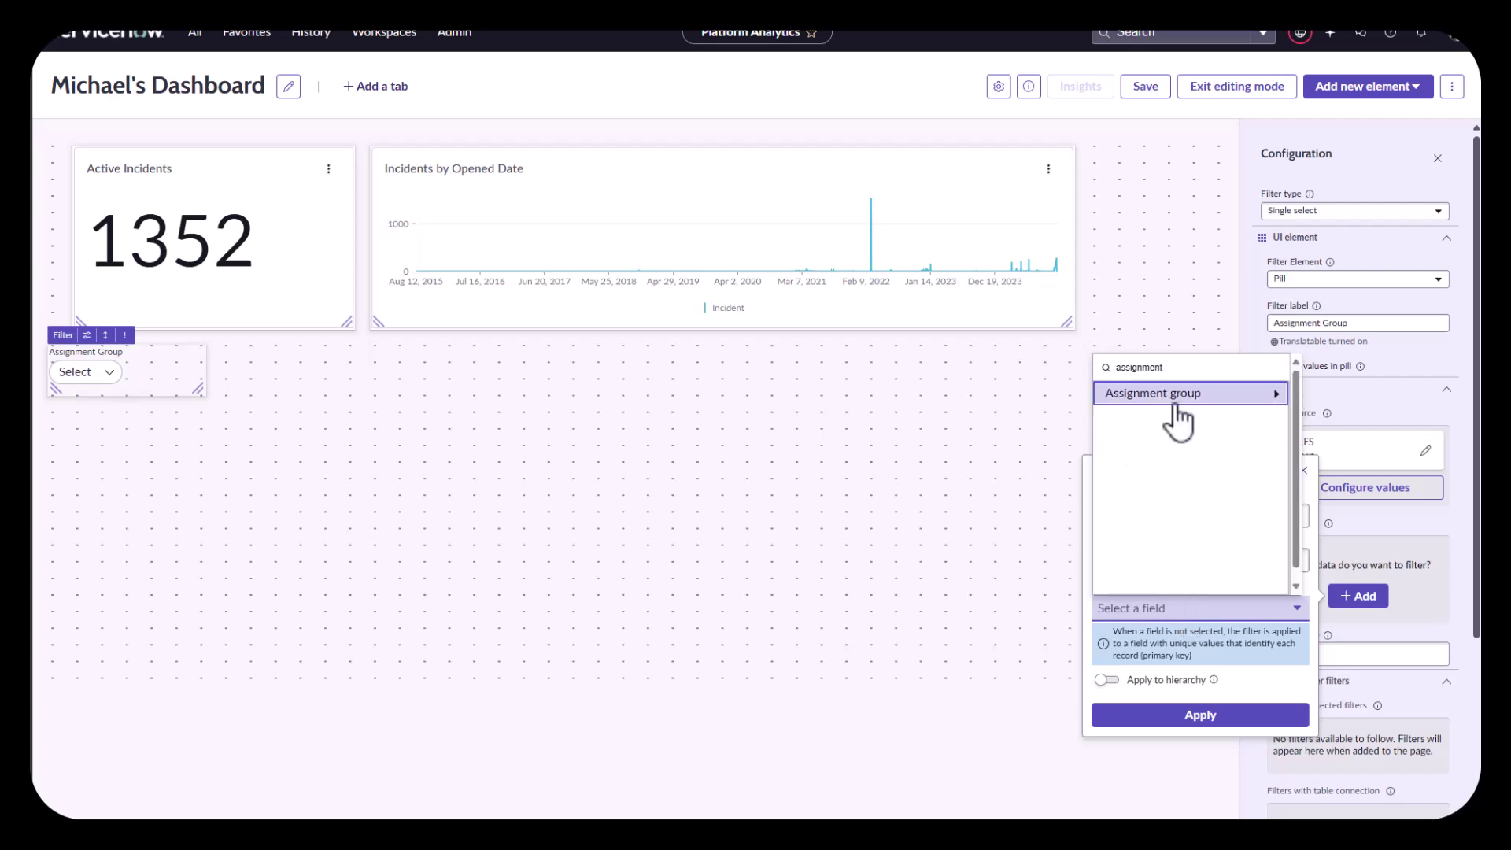
left_click(1173, 397)
left_click(1194, 695)
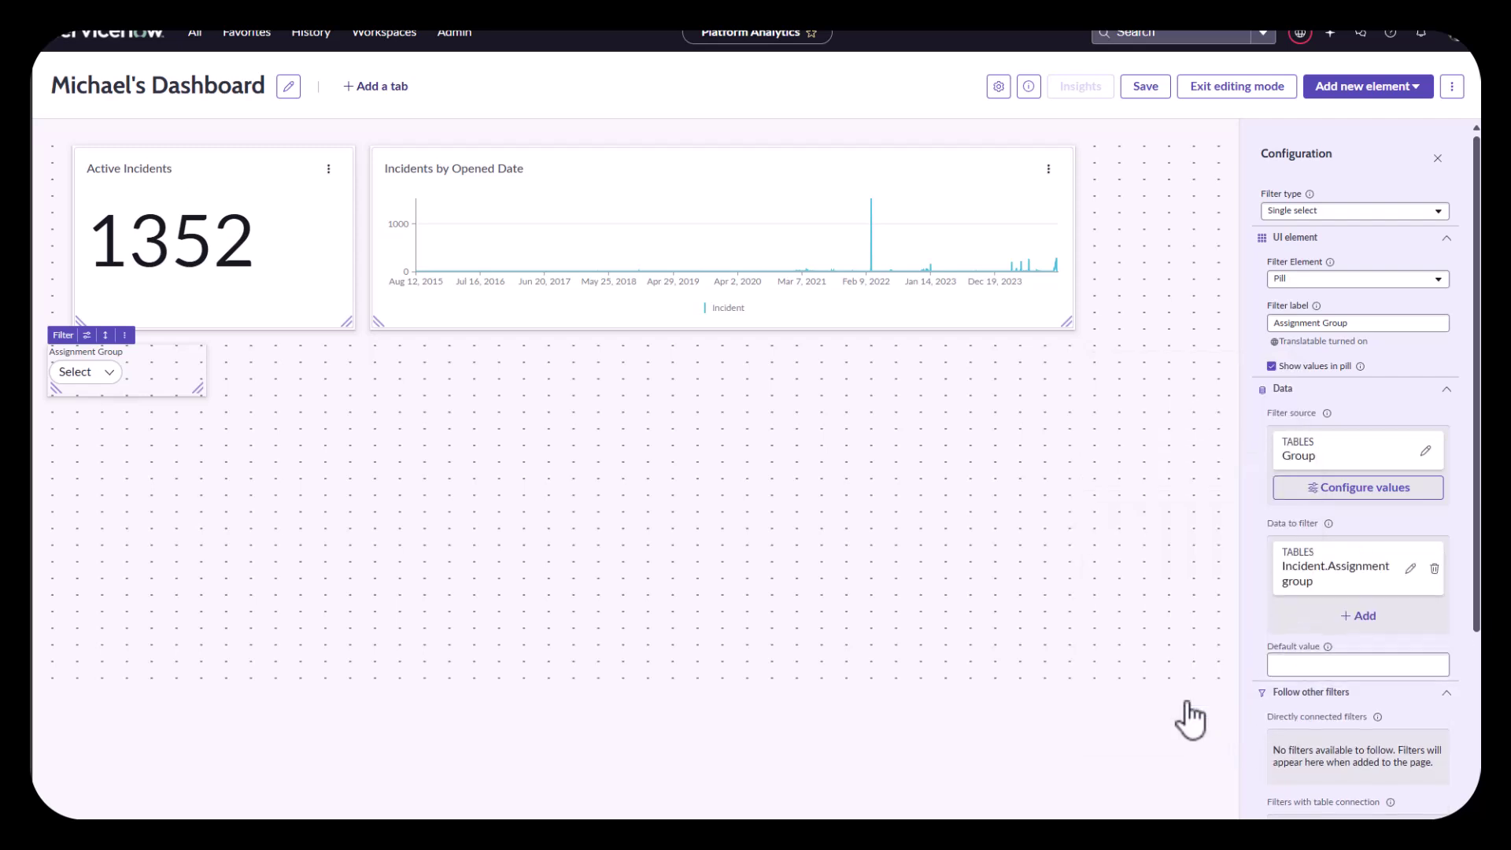
Step: Save, exit editing, and filter to Service Desk, cutting Active Incidents to 26
left_click(1146, 86)
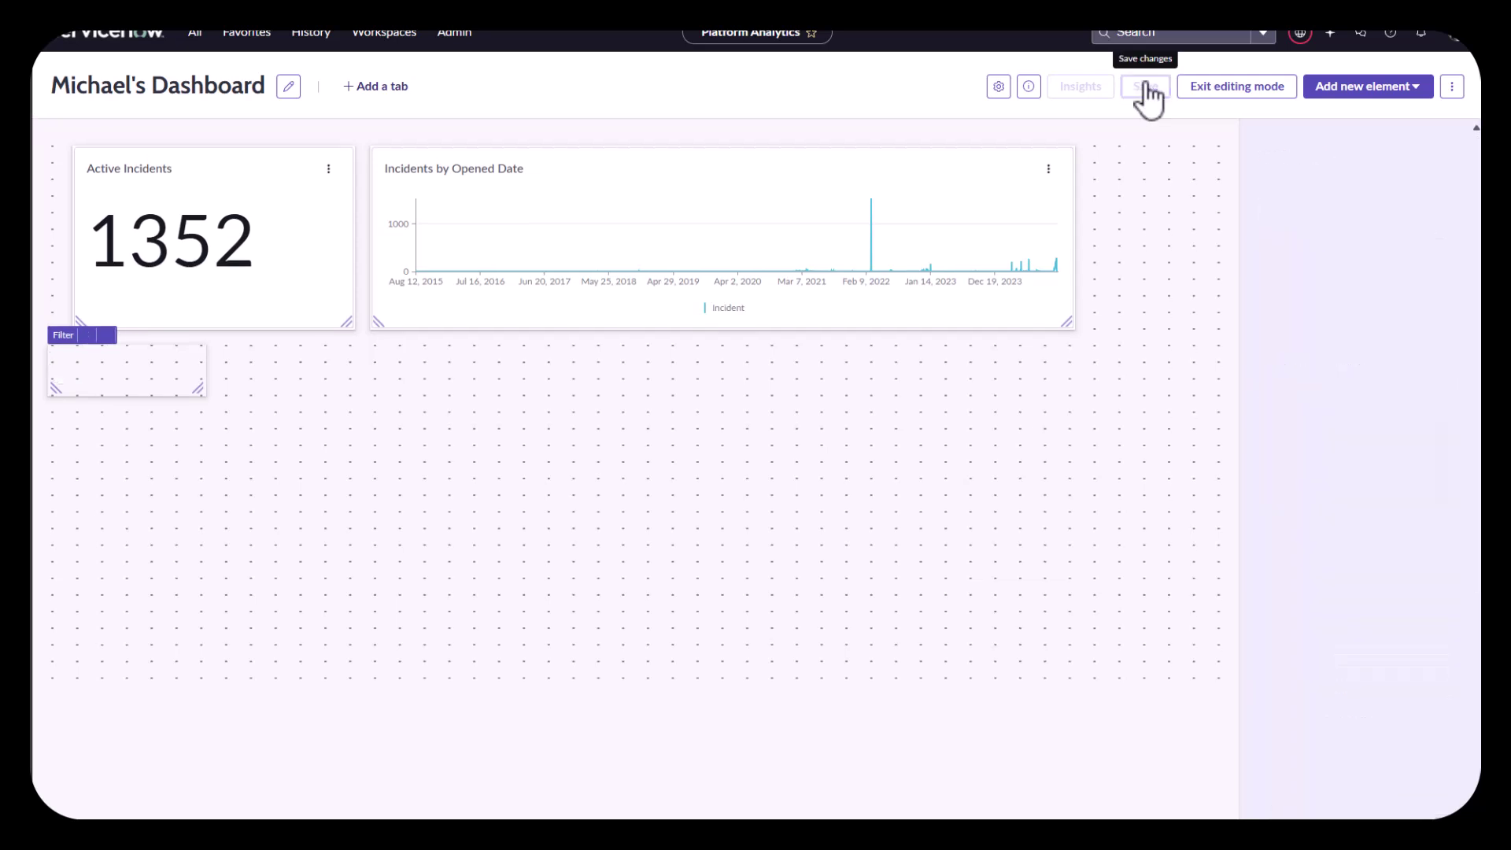
left_click(1246, 93)
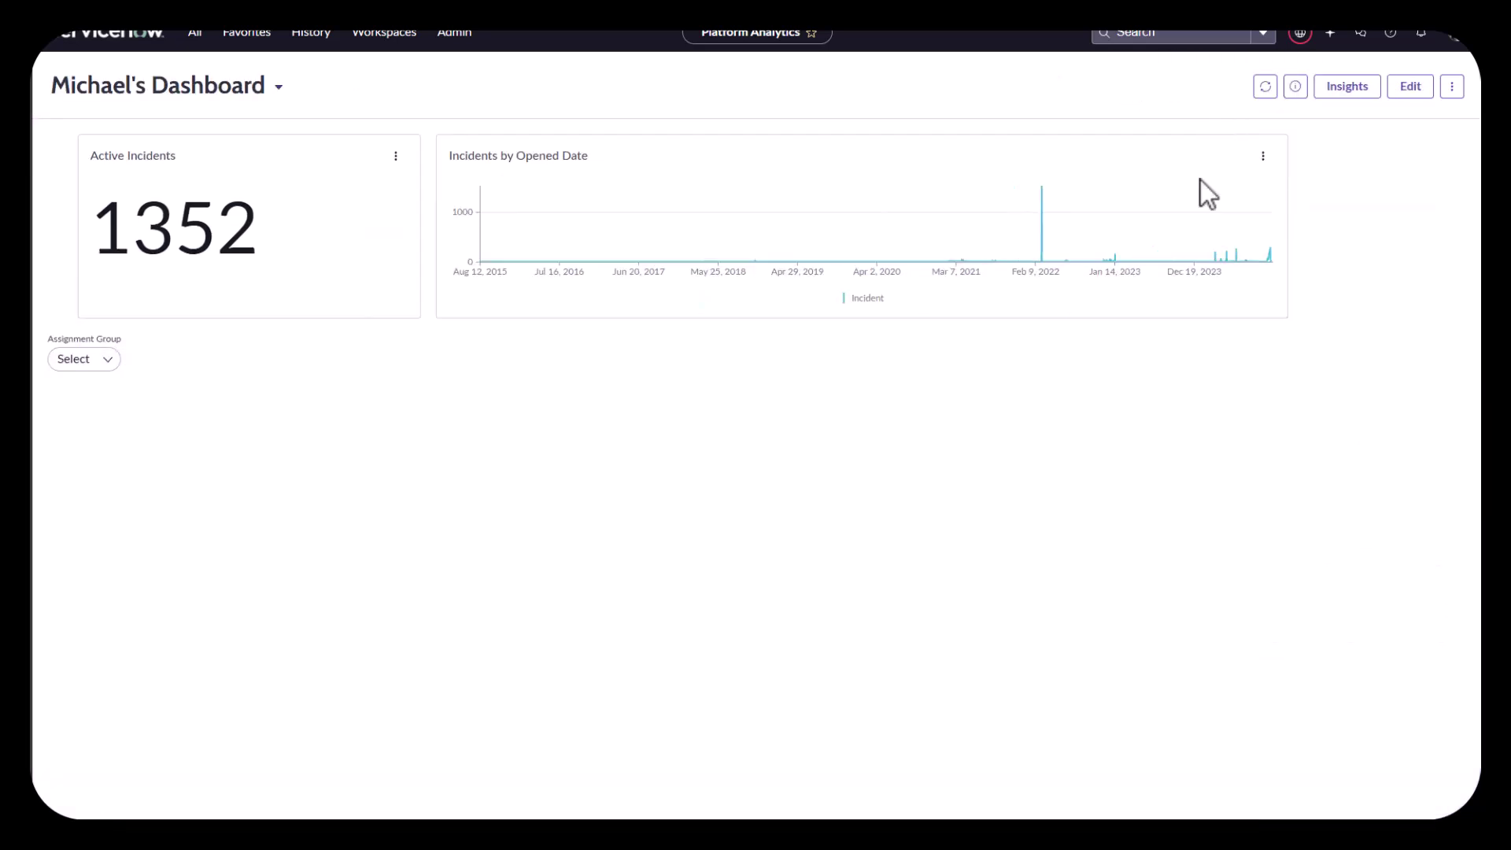
left_click(73, 360)
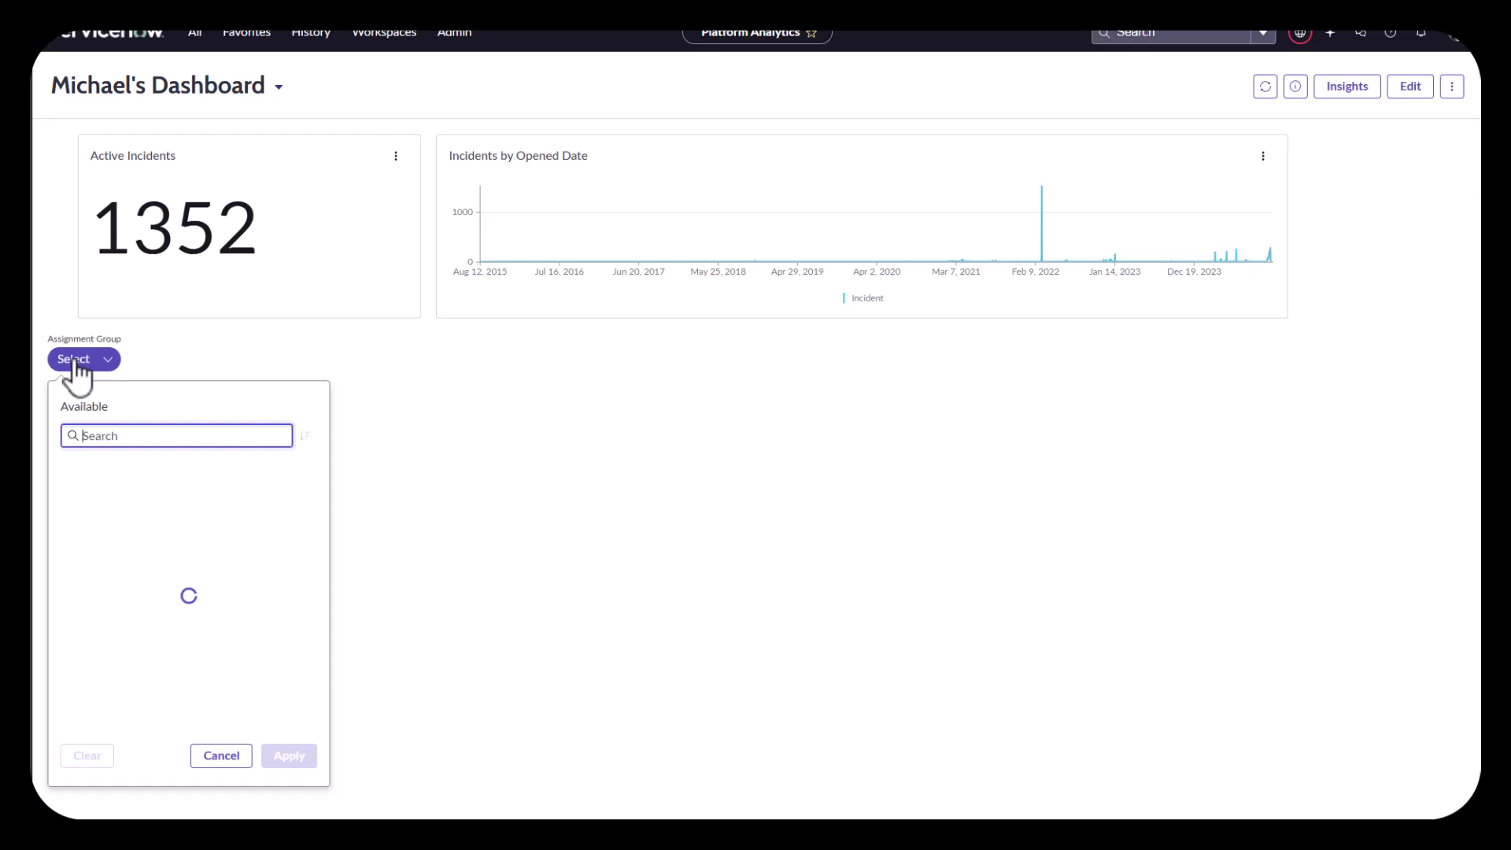
type("service")
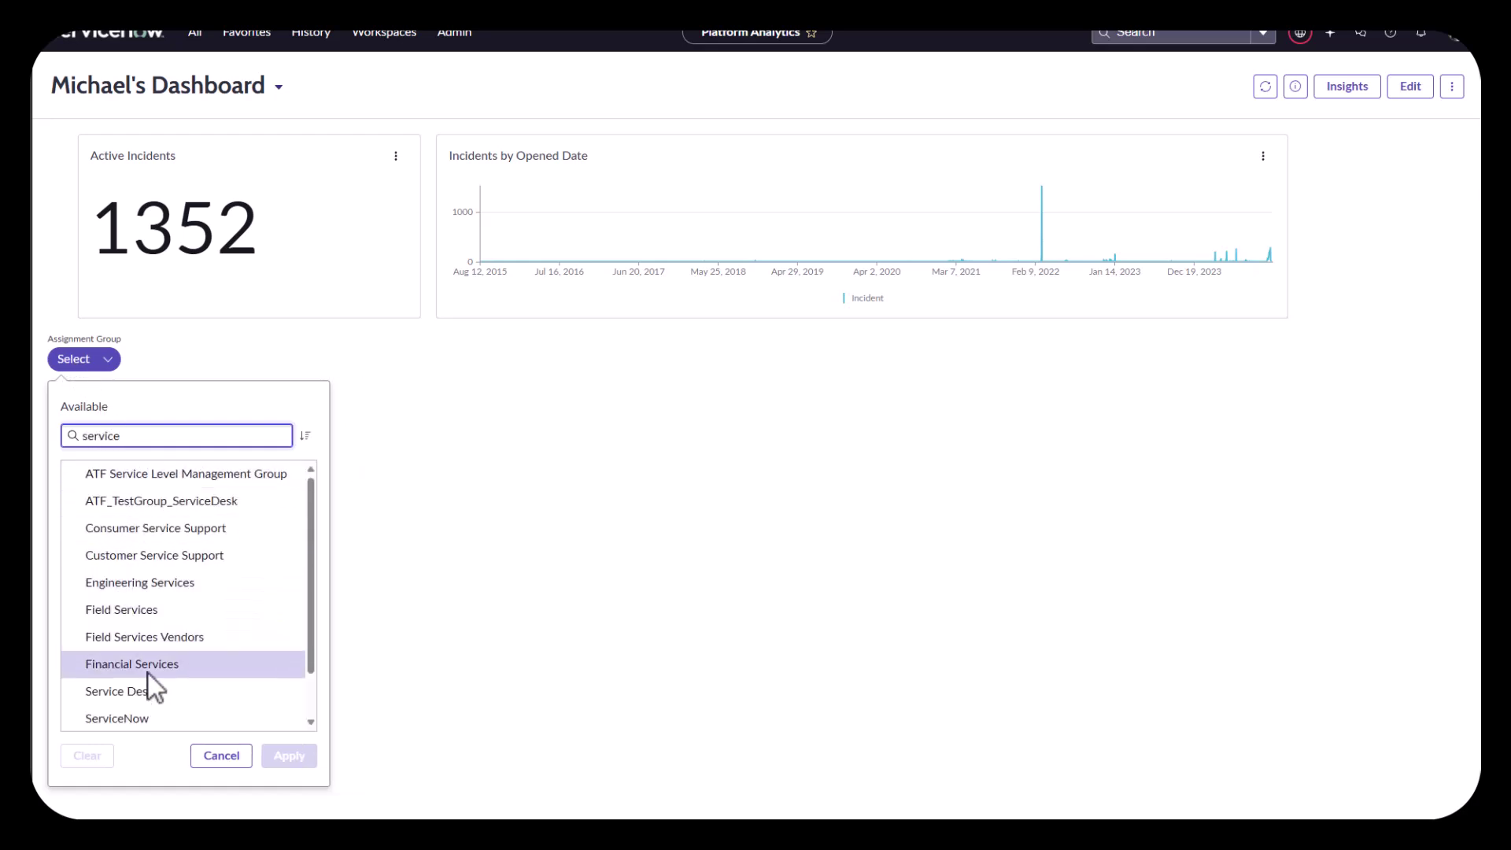
left_click(146, 691)
left_click(288, 757)
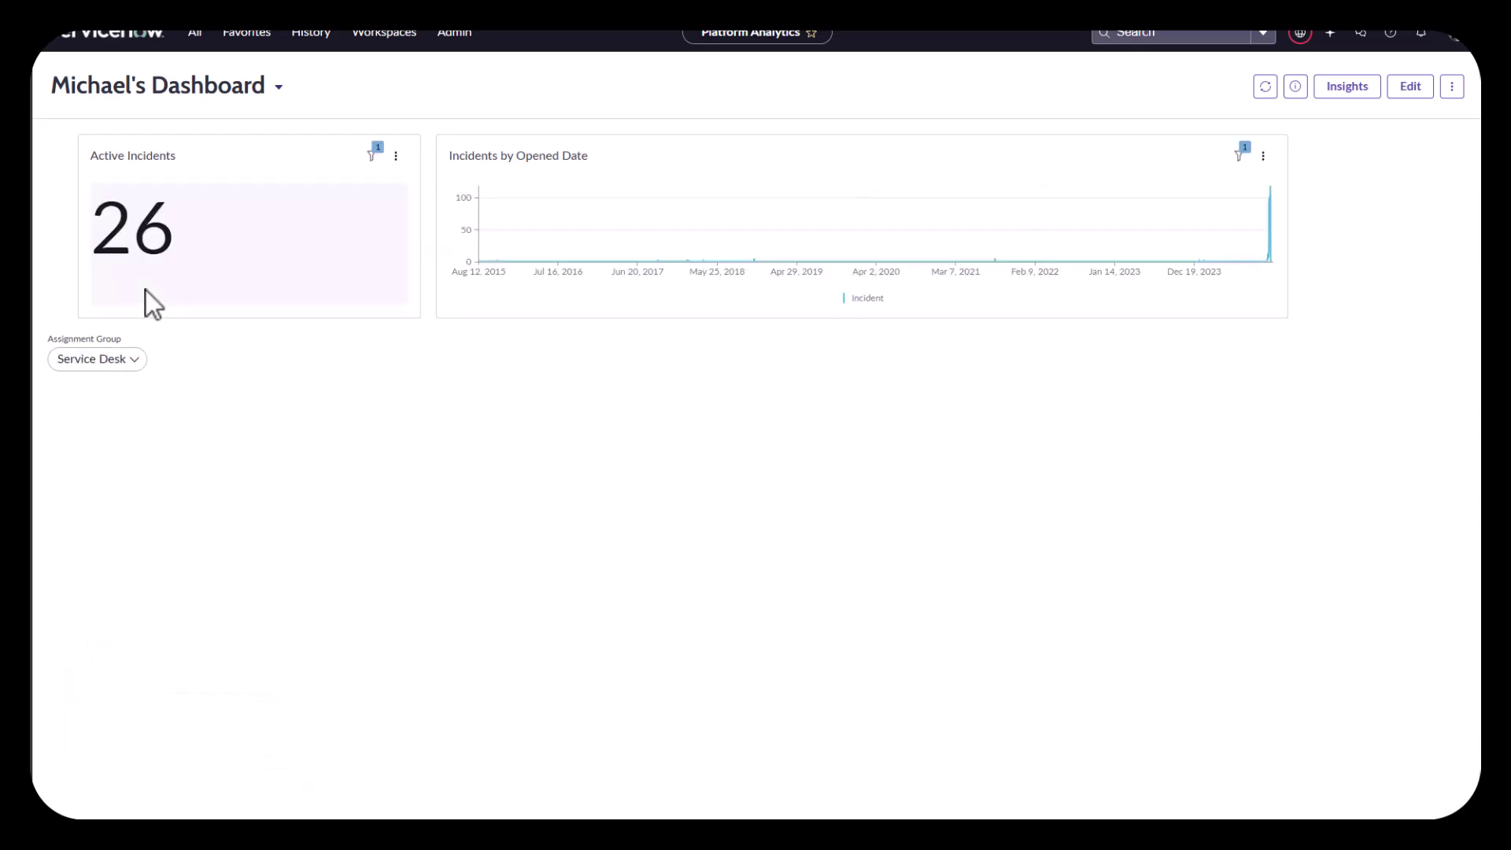
Step: Clear the Assignment Group selection, restoring 1352 incidents, and resume editing
left_click(124, 359)
left_click(82, 756)
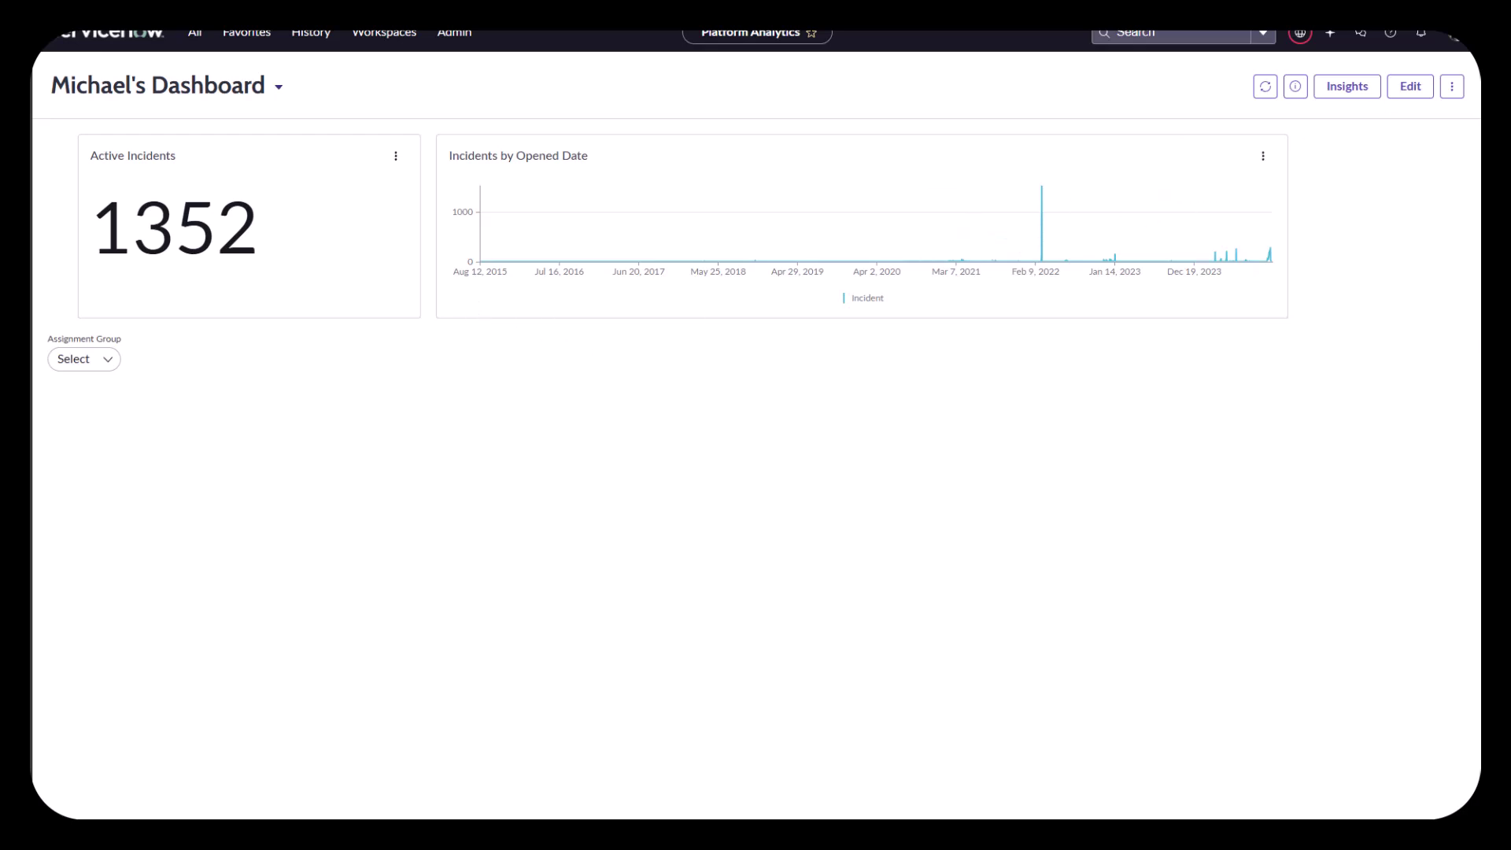
left_click(1411, 89)
Step: Add a second filter labelled 'Assigned To' with filter type Multiple select
left_click(1365, 88)
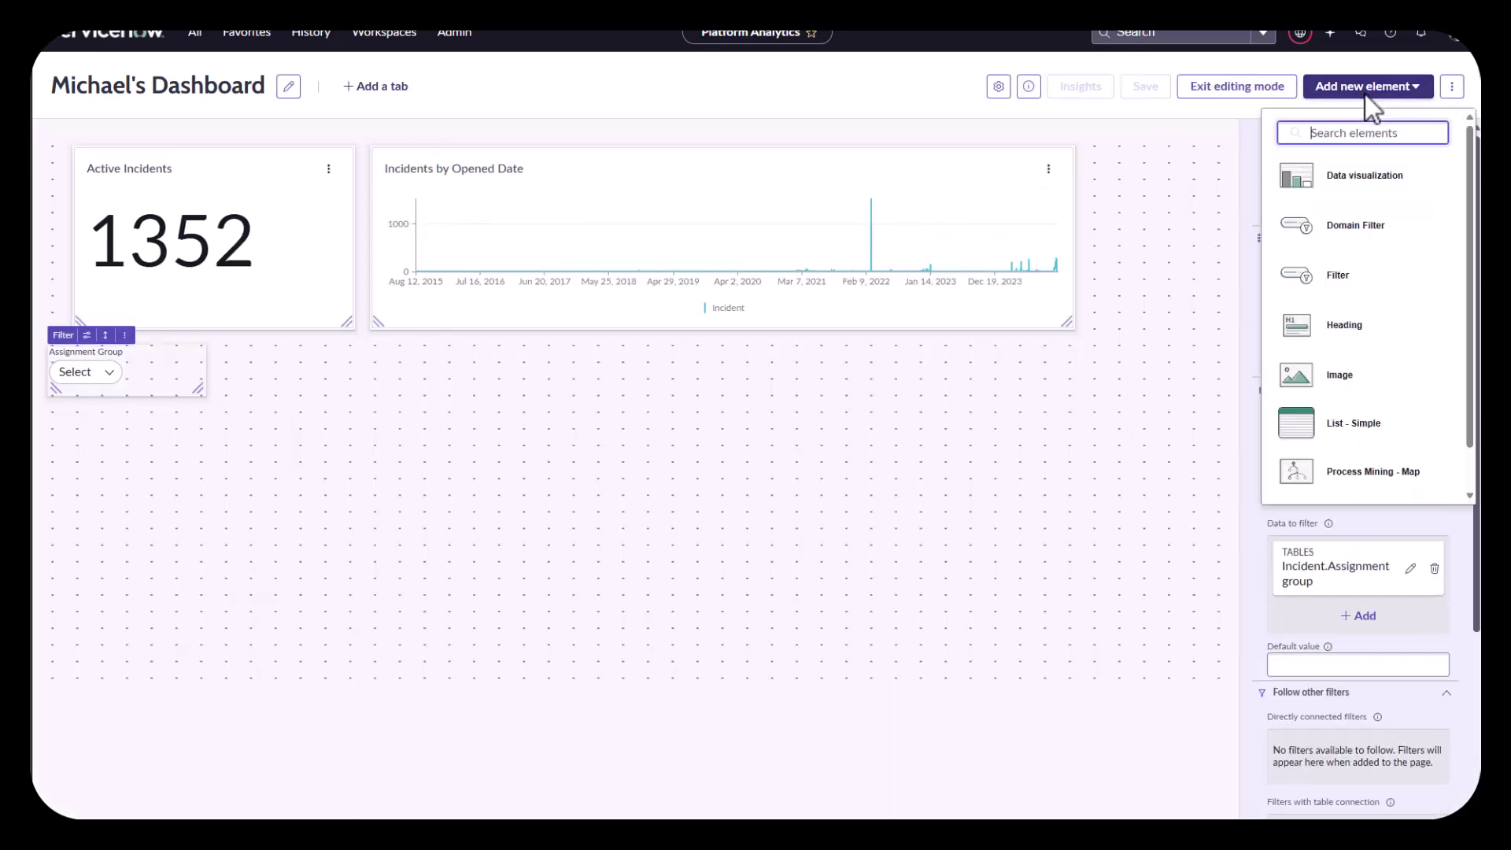
left_click(1301, 277)
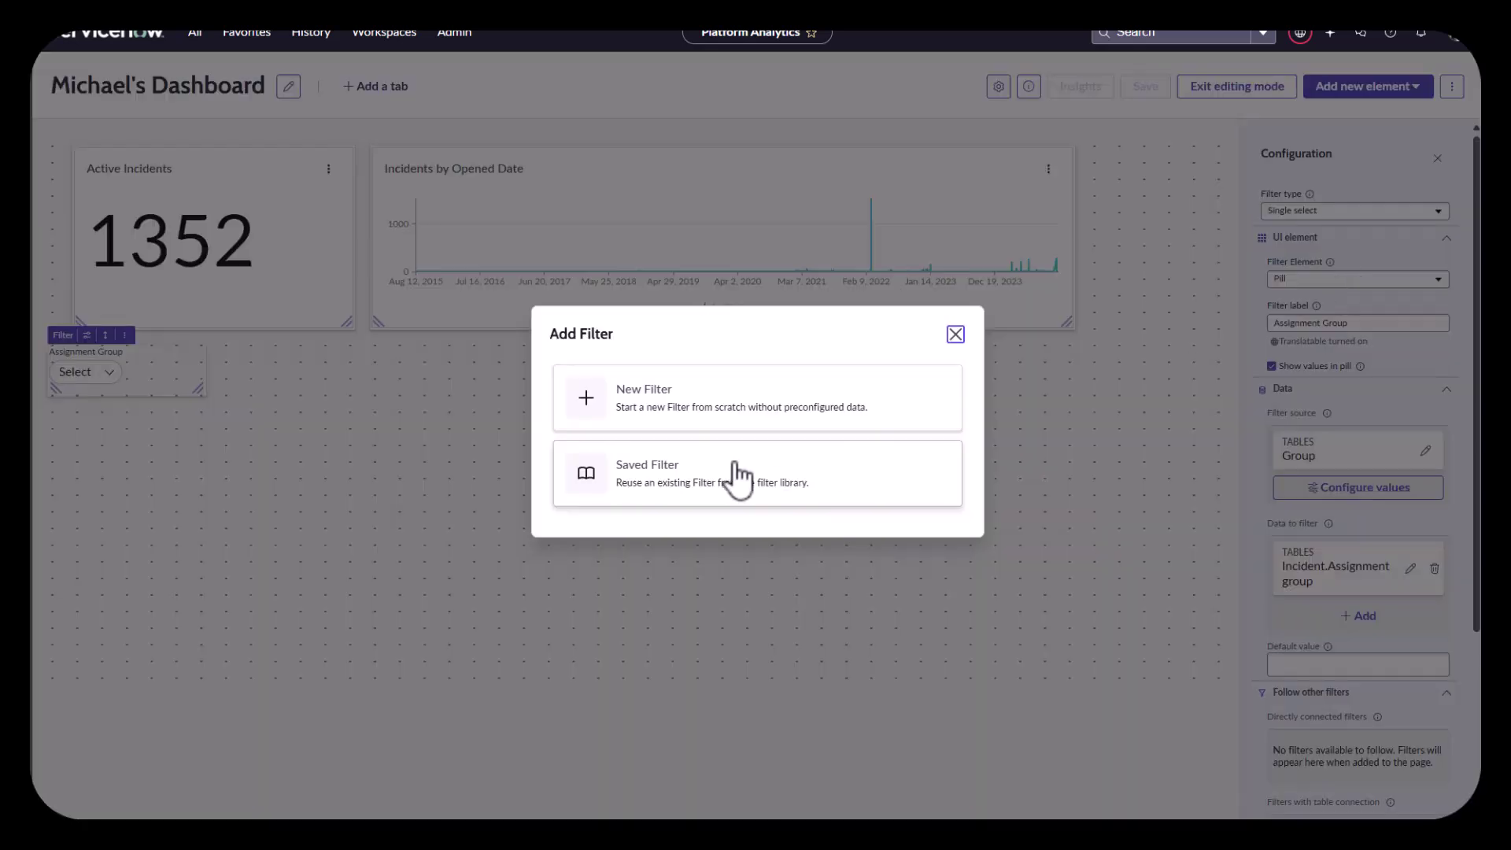
left_click(674, 409)
left_click(1320, 323)
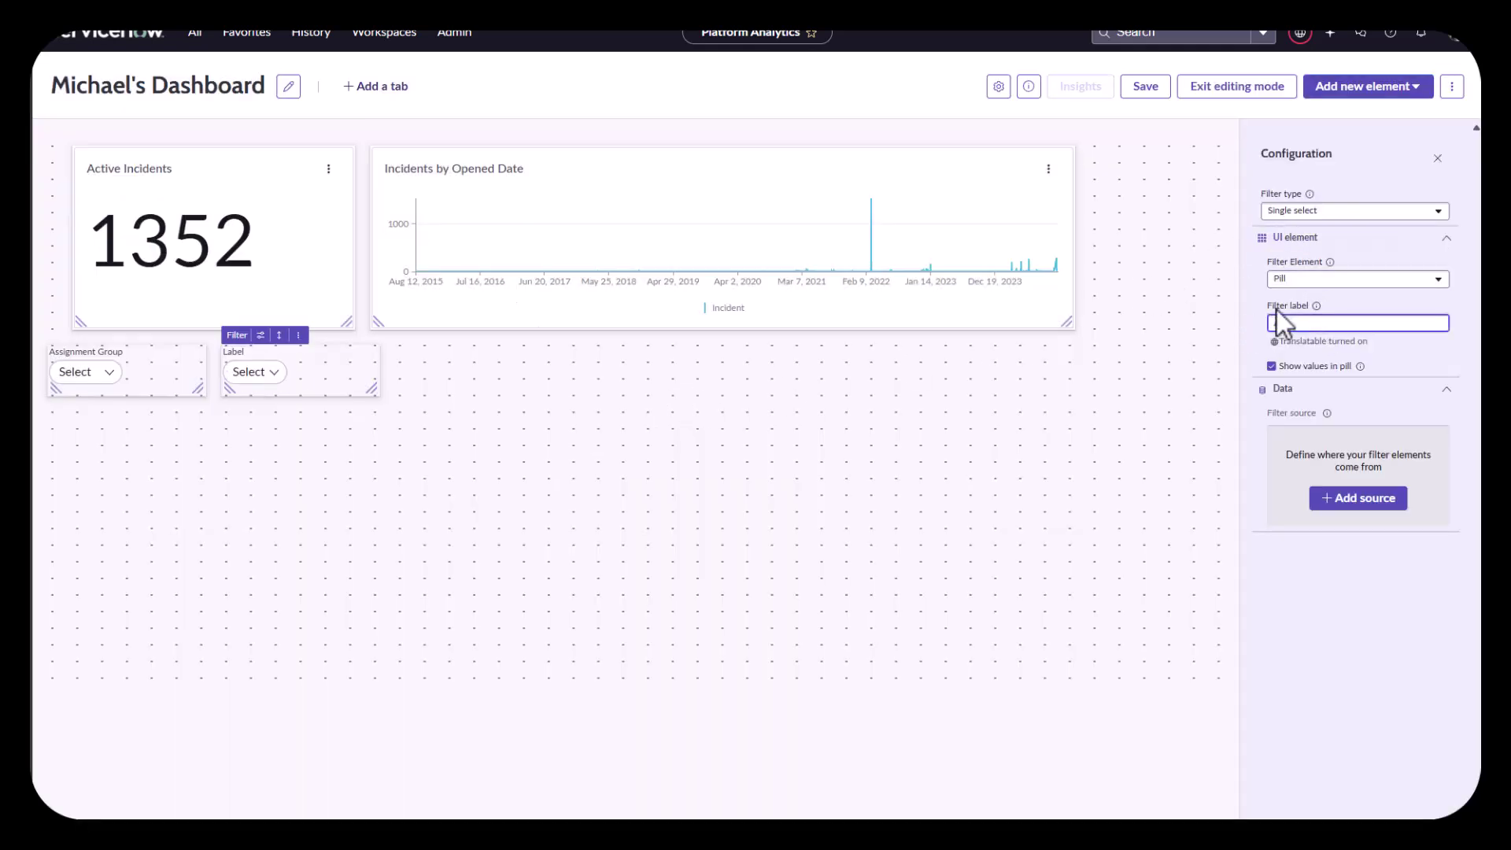
type("Assigned To")
left_click(1332, 211)
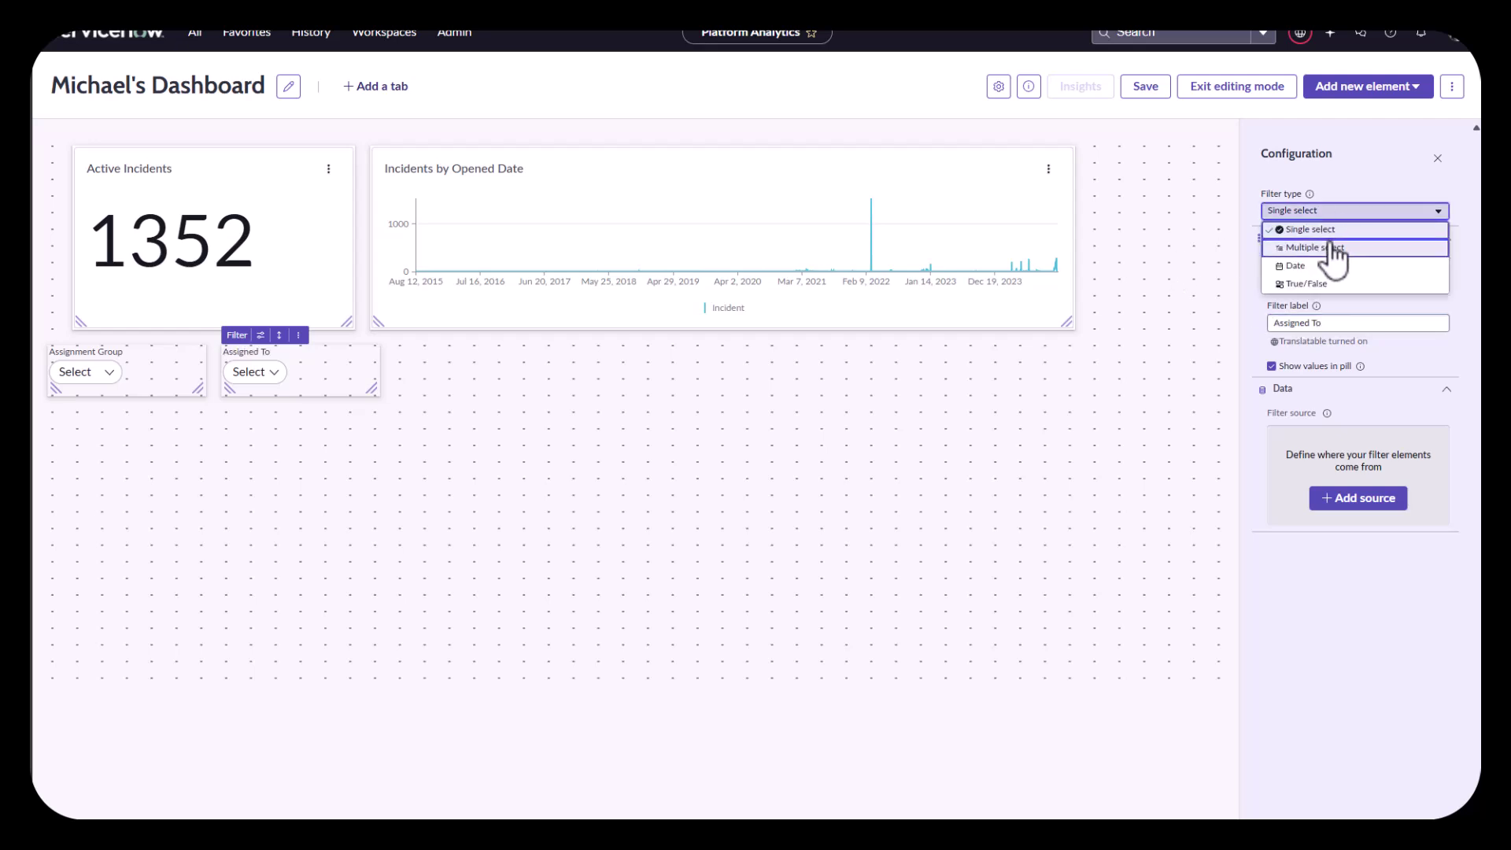
left_click(1336, 249)
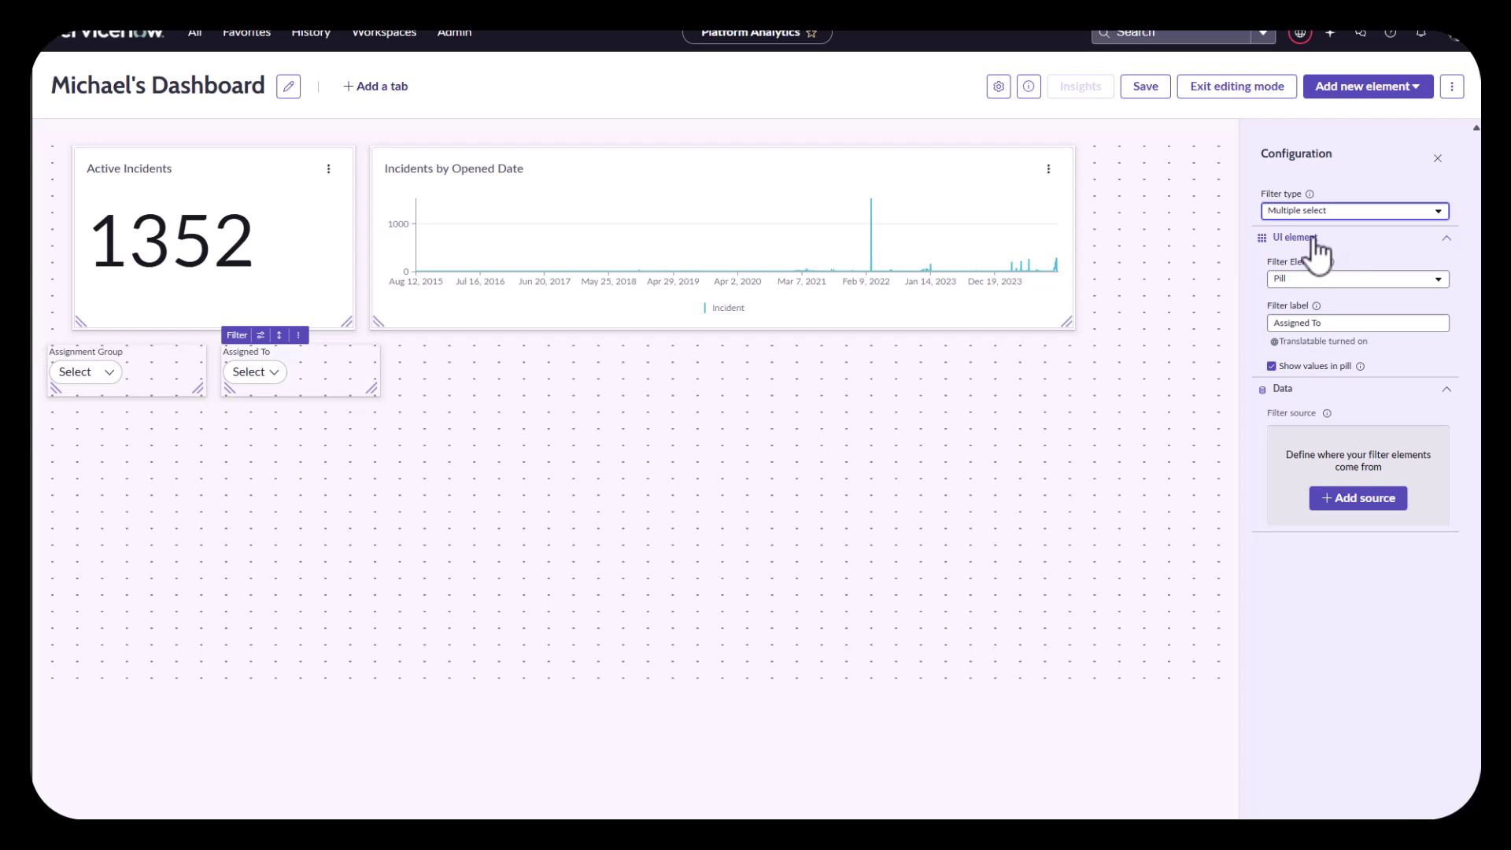
Step: Set the Assigned To filter's value source to the User table (sys_user)
left_click(1352, 504)
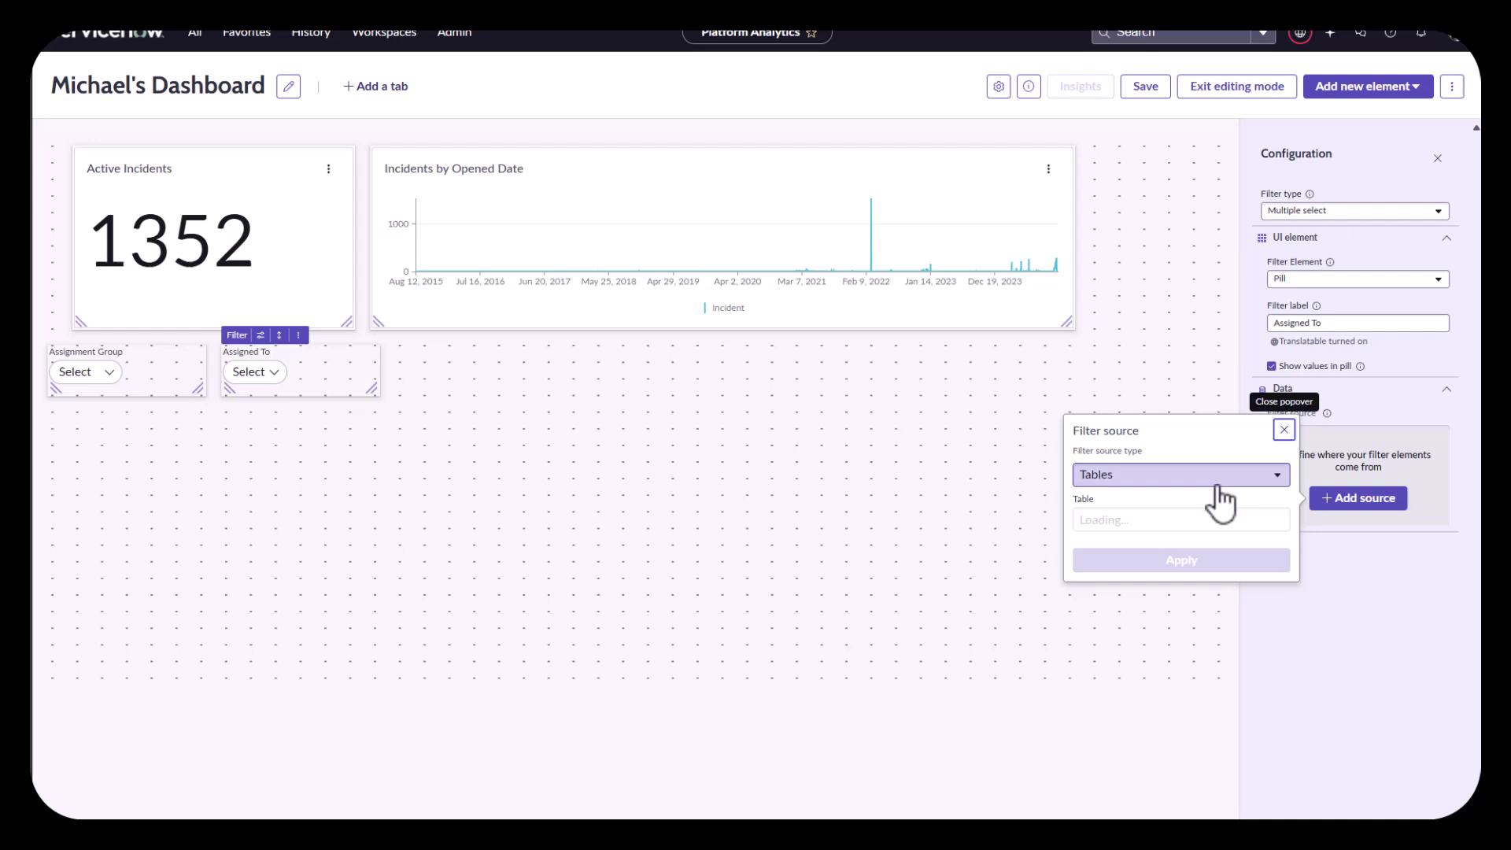
left_click(1161, 521)
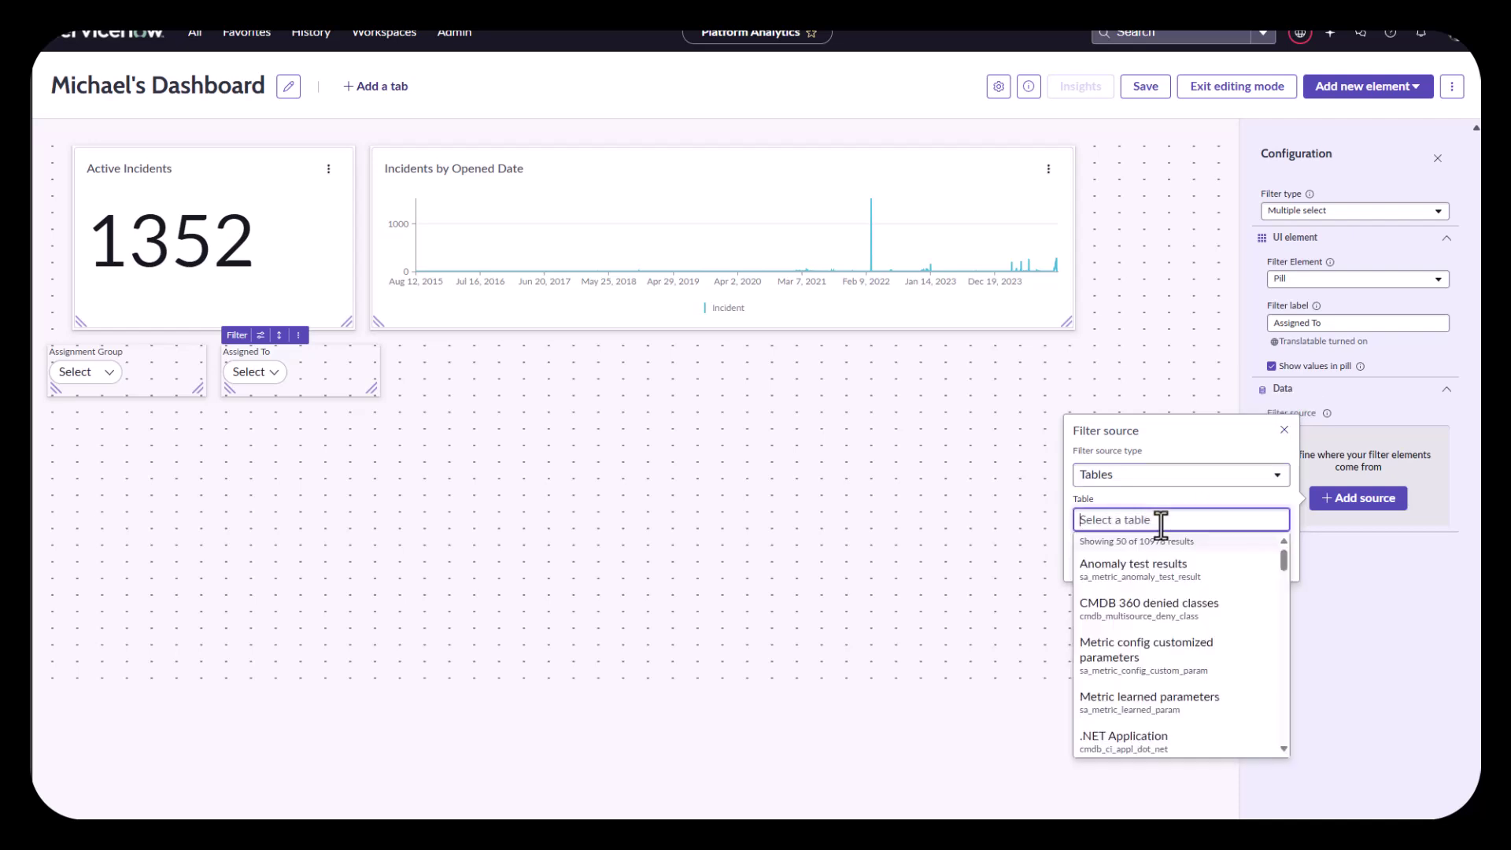
type("sys_user")
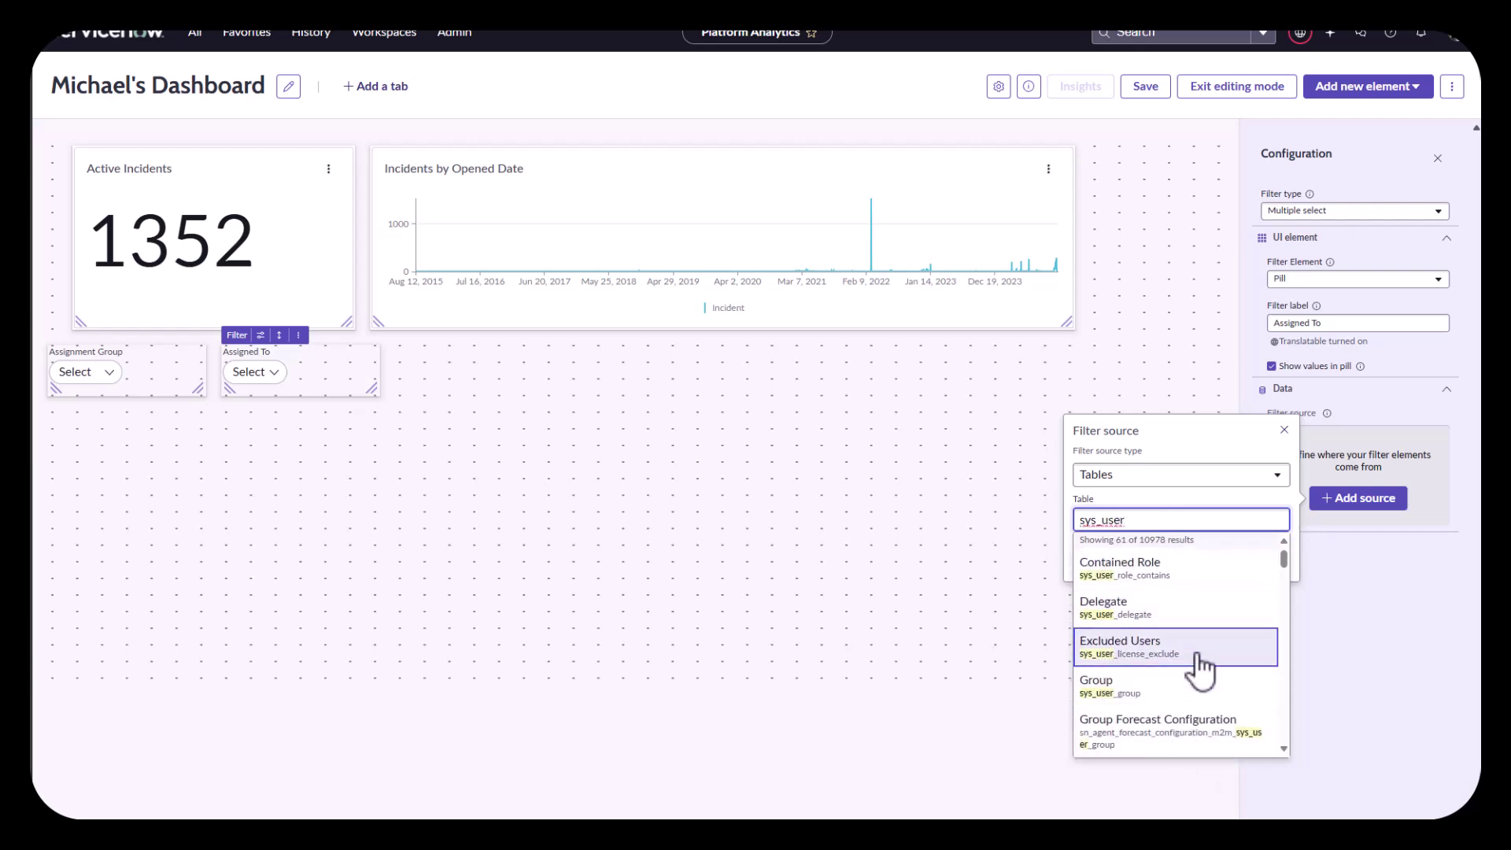
scroll(1197, 654, "down", 5)
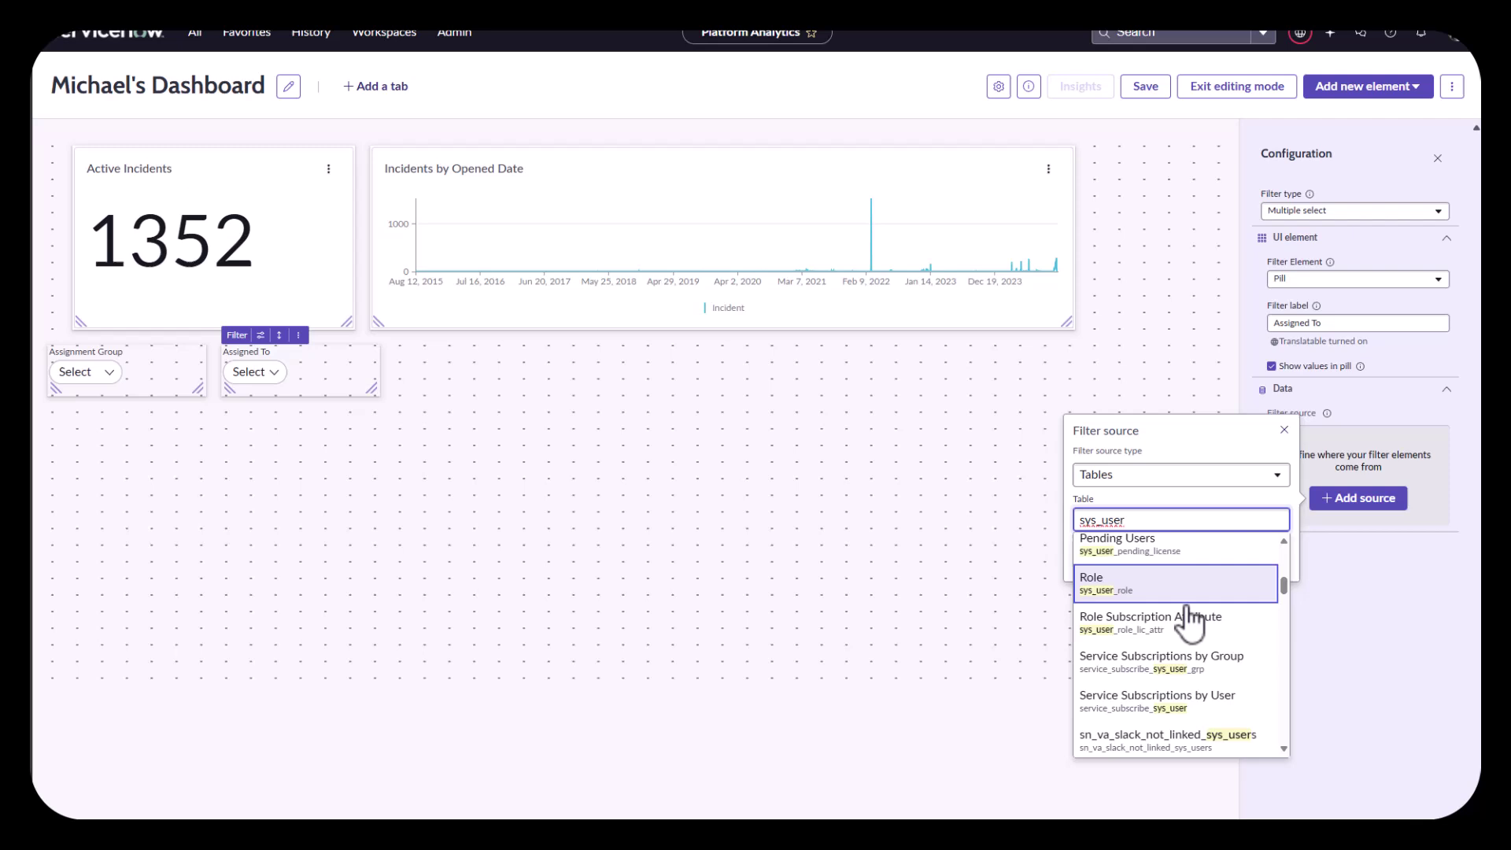
scroll(1193, 622, "down", 15)
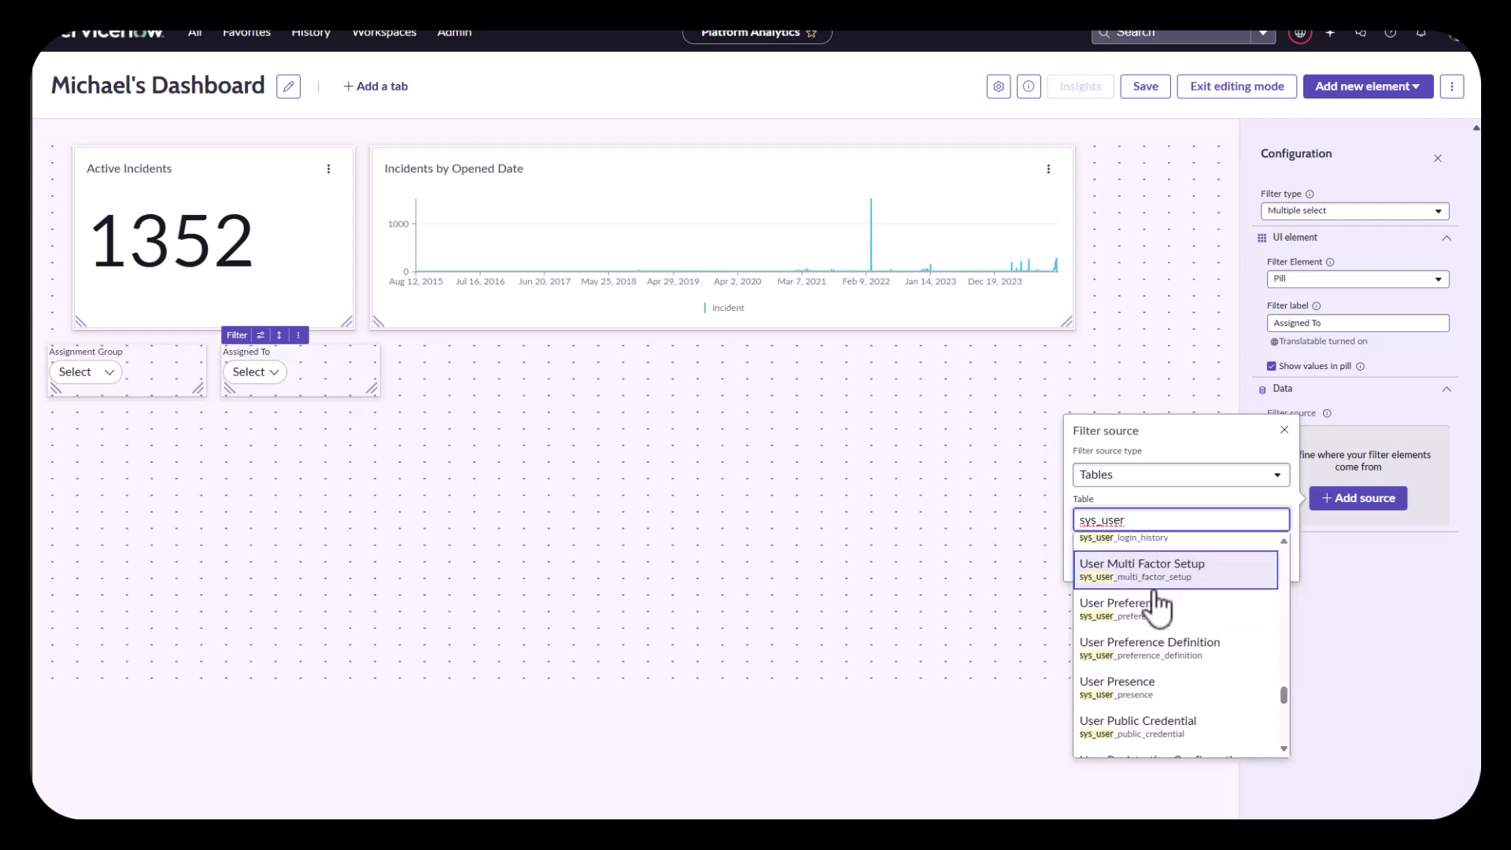
scroll(1161, 607, "down", 8)
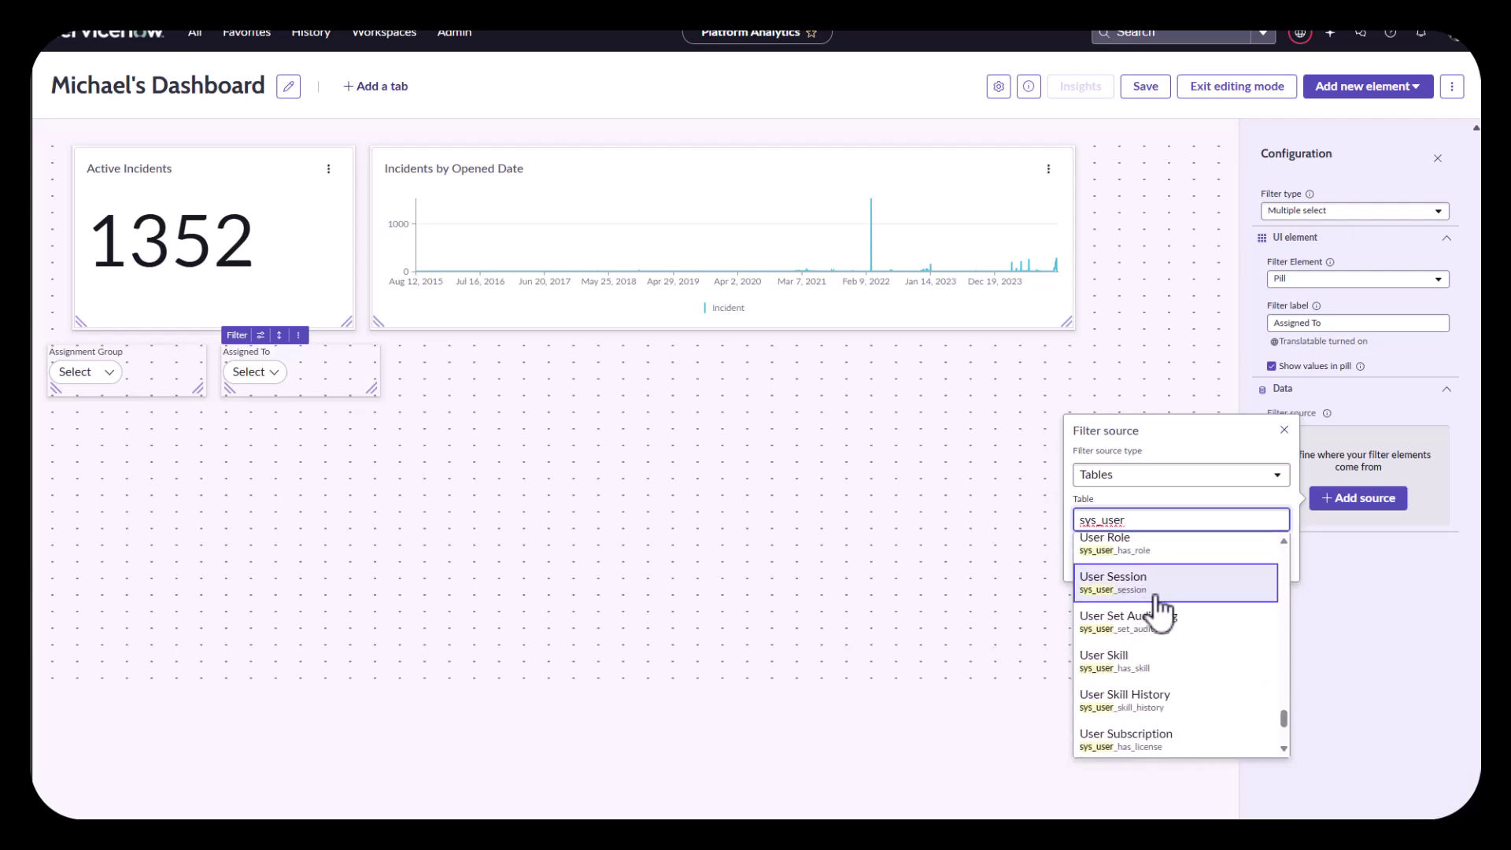
scroll(1159, 618, "up", 5)
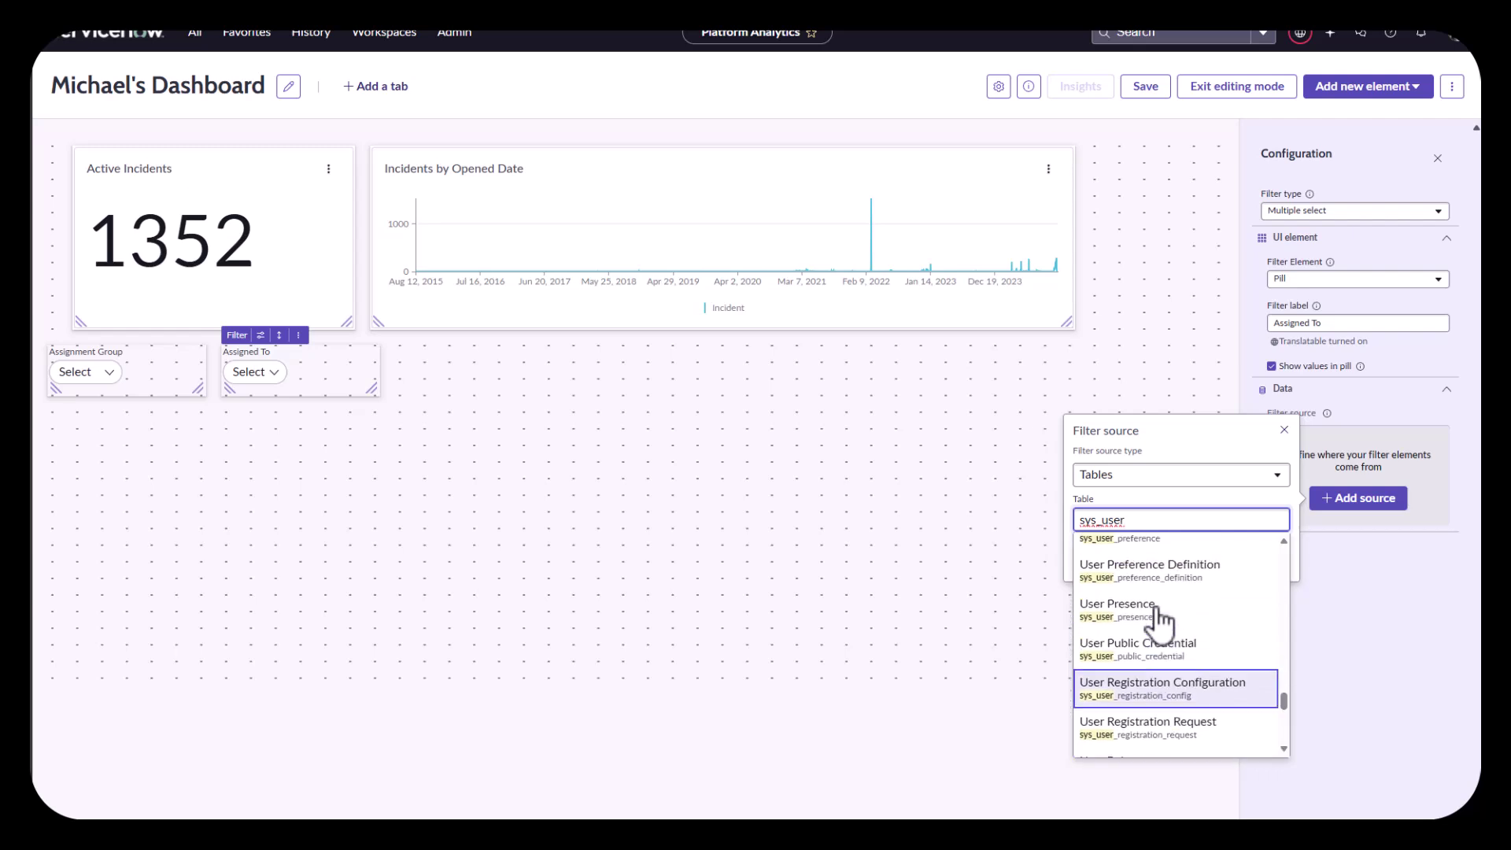
scroll(1157, 622, "up", 5)
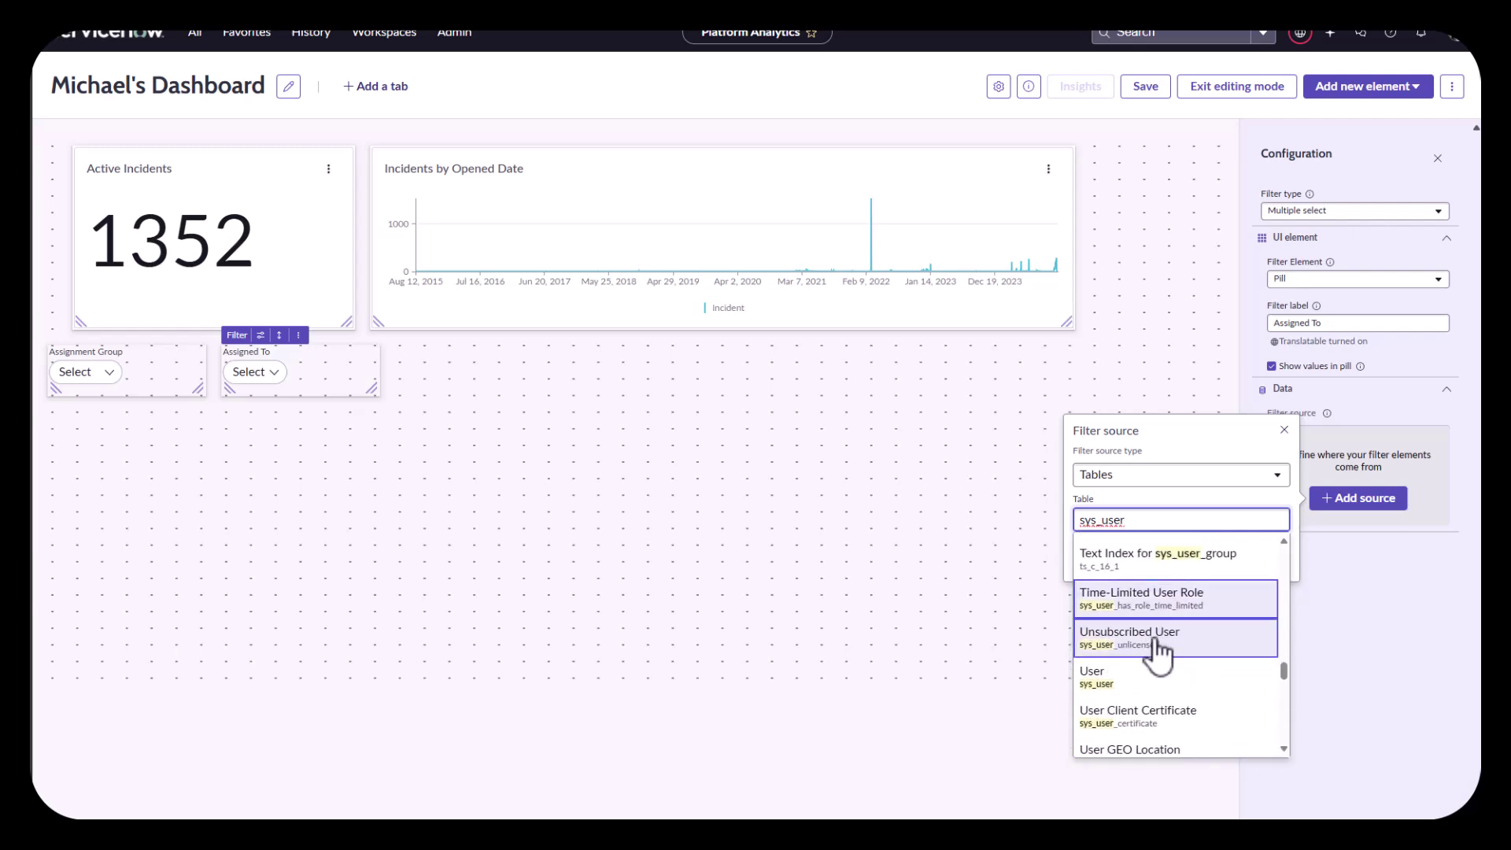
left_click(1155, 679)
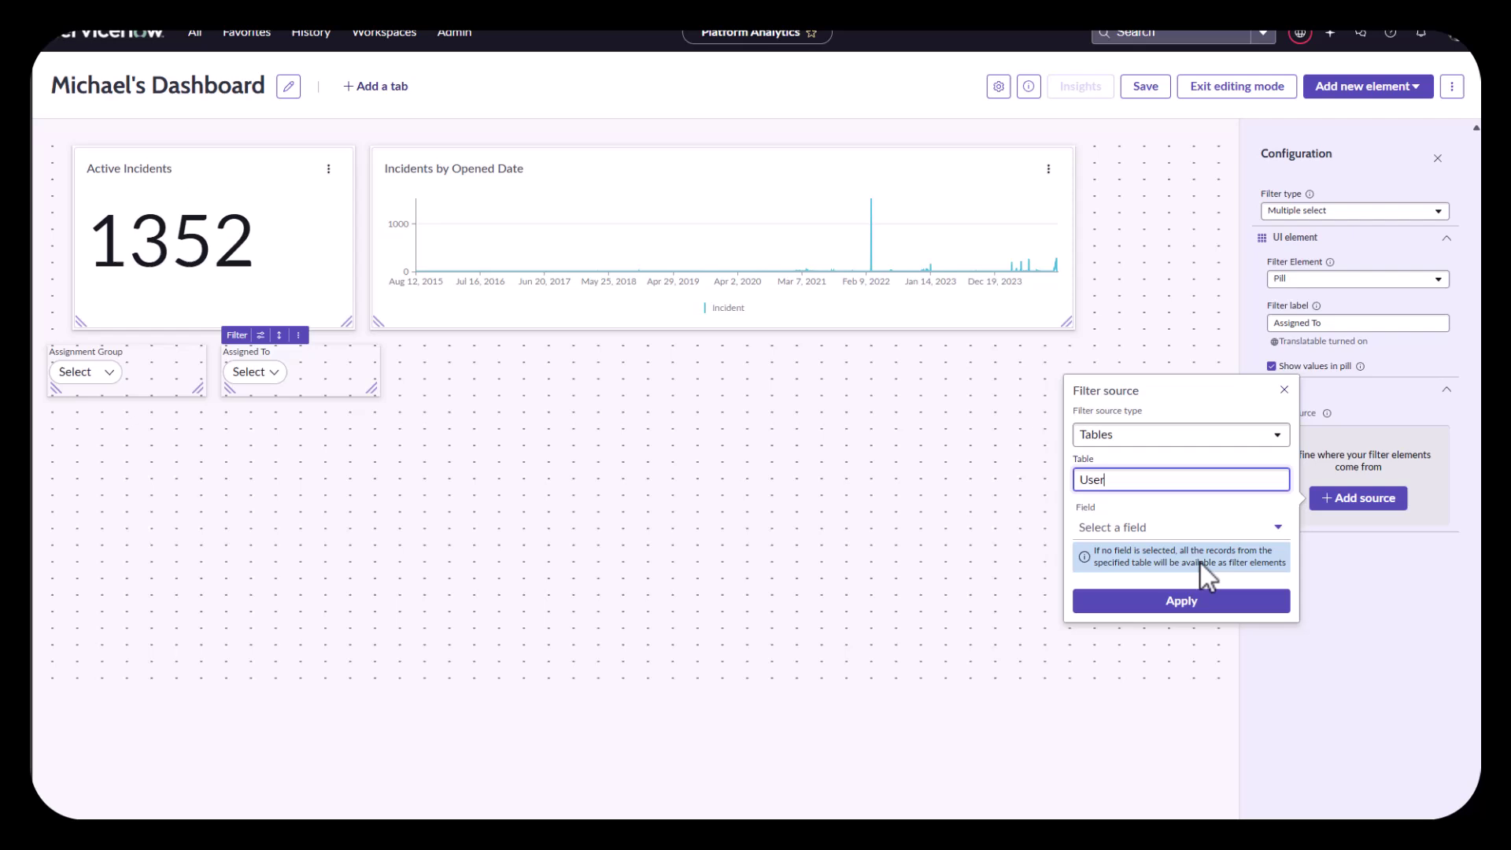
left_click(1190, 613)
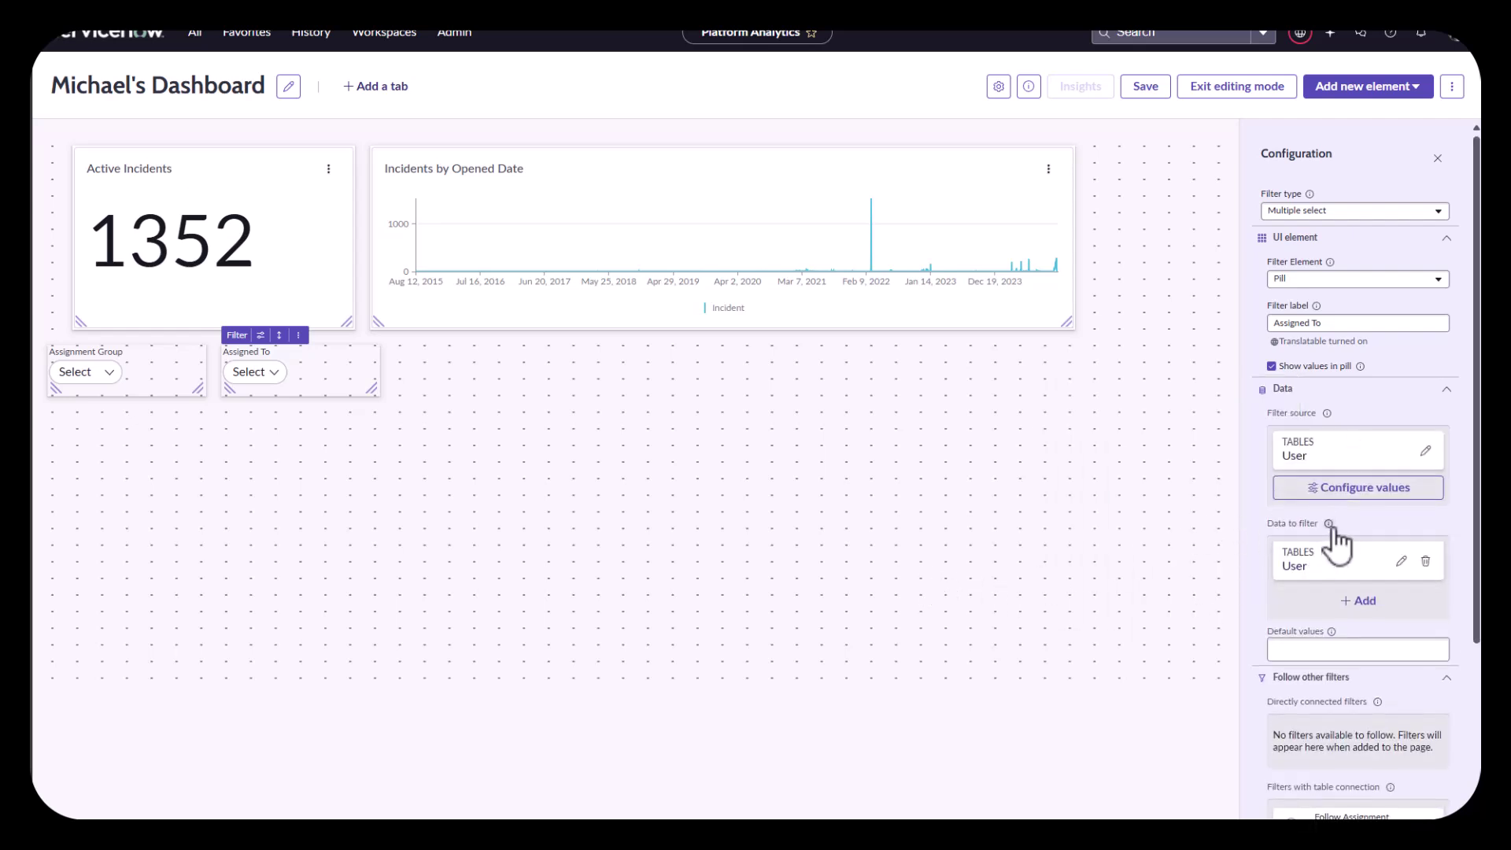
Step: Replace the User target with the Incident table's Assigned to field
left_click(1426, 561)
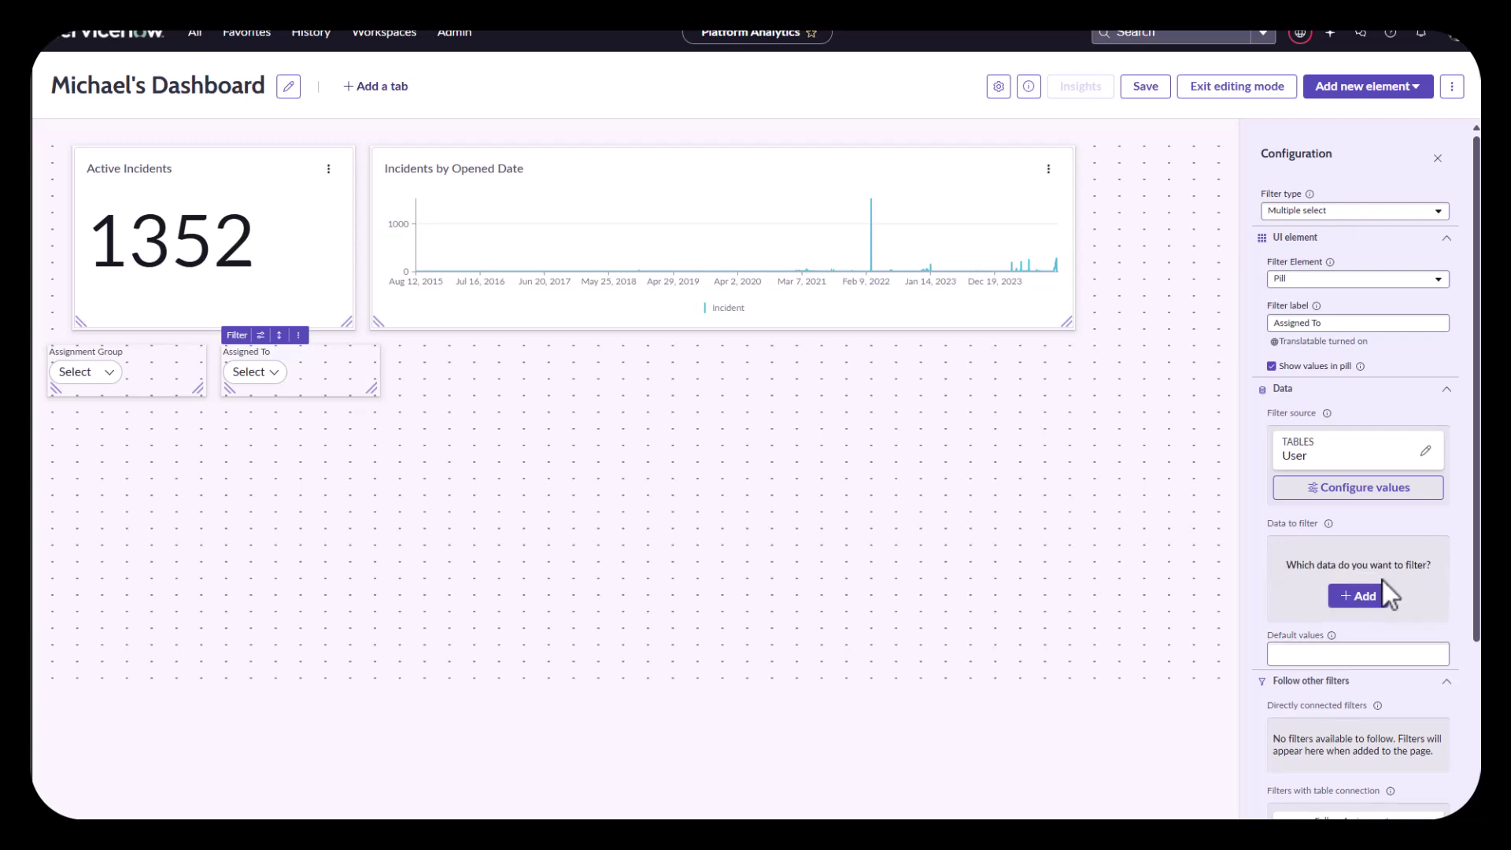
left_click(1366, 596)
left_click(1154, 617)
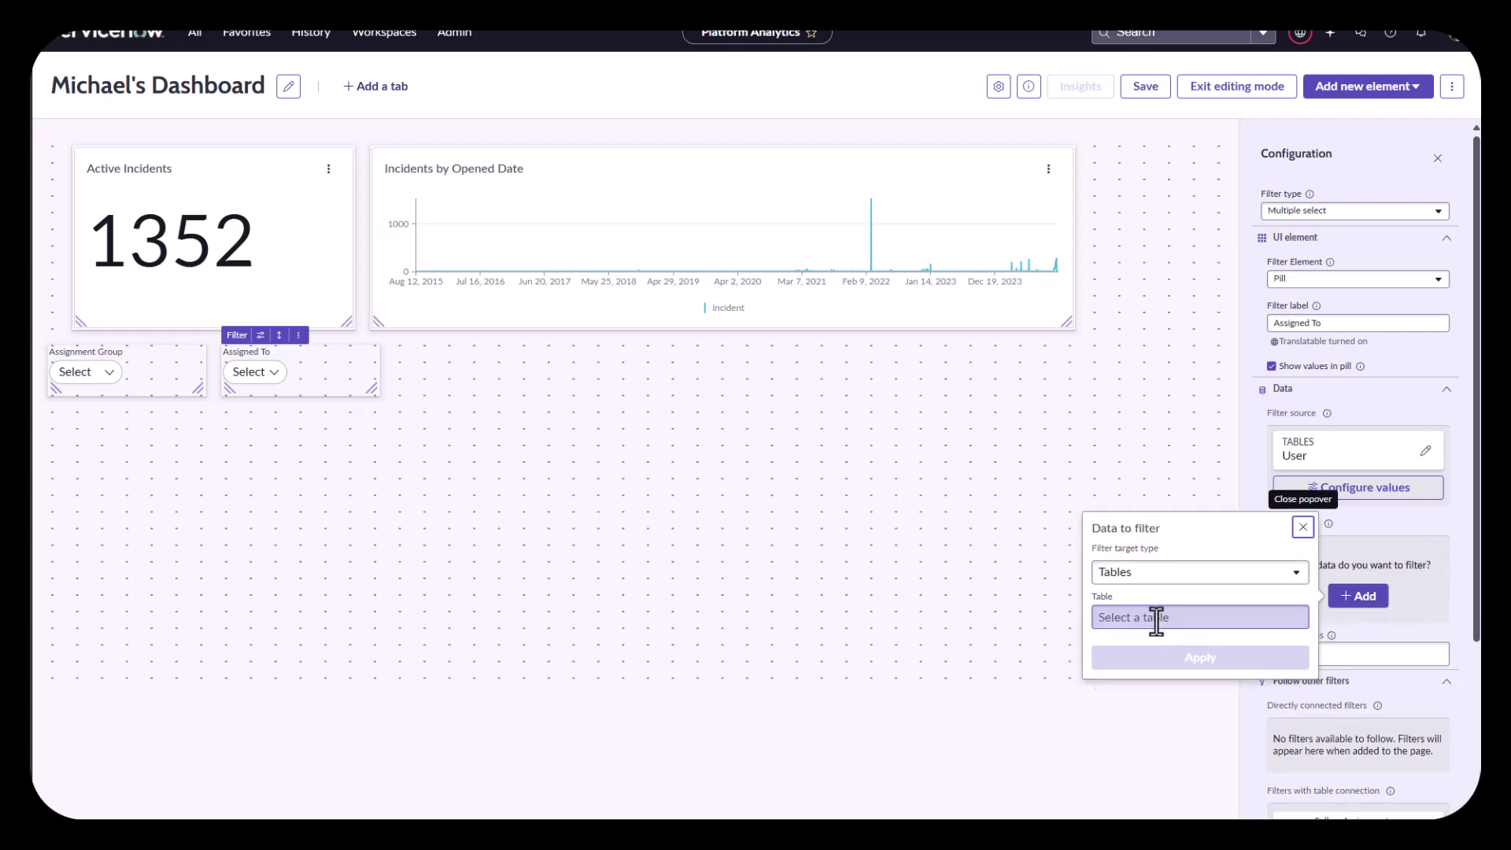
type("i")
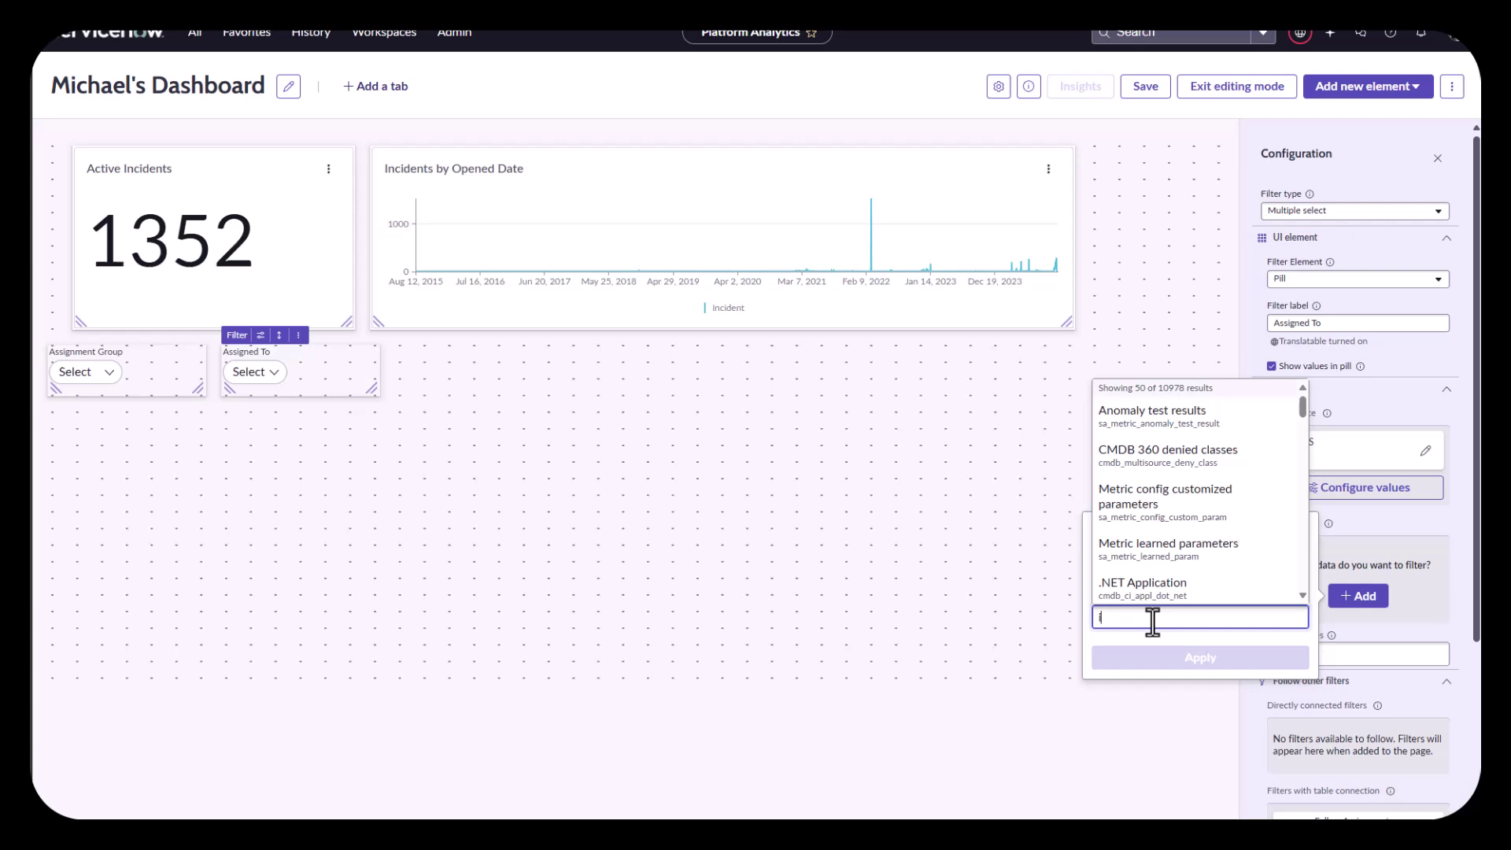
type("ncident")
left_click(1151, 580)
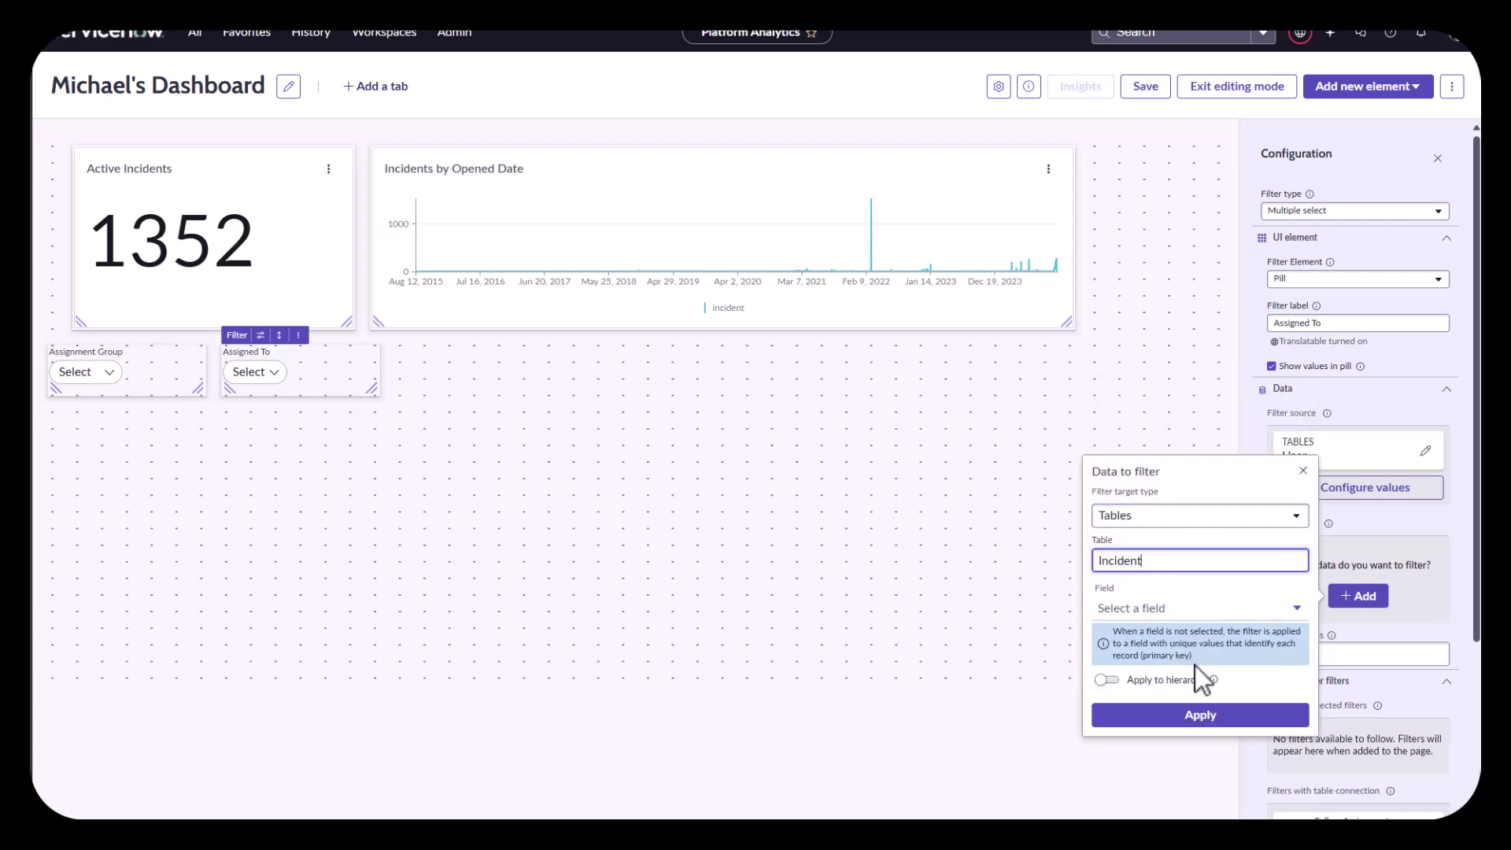
left_click(1160, 617)
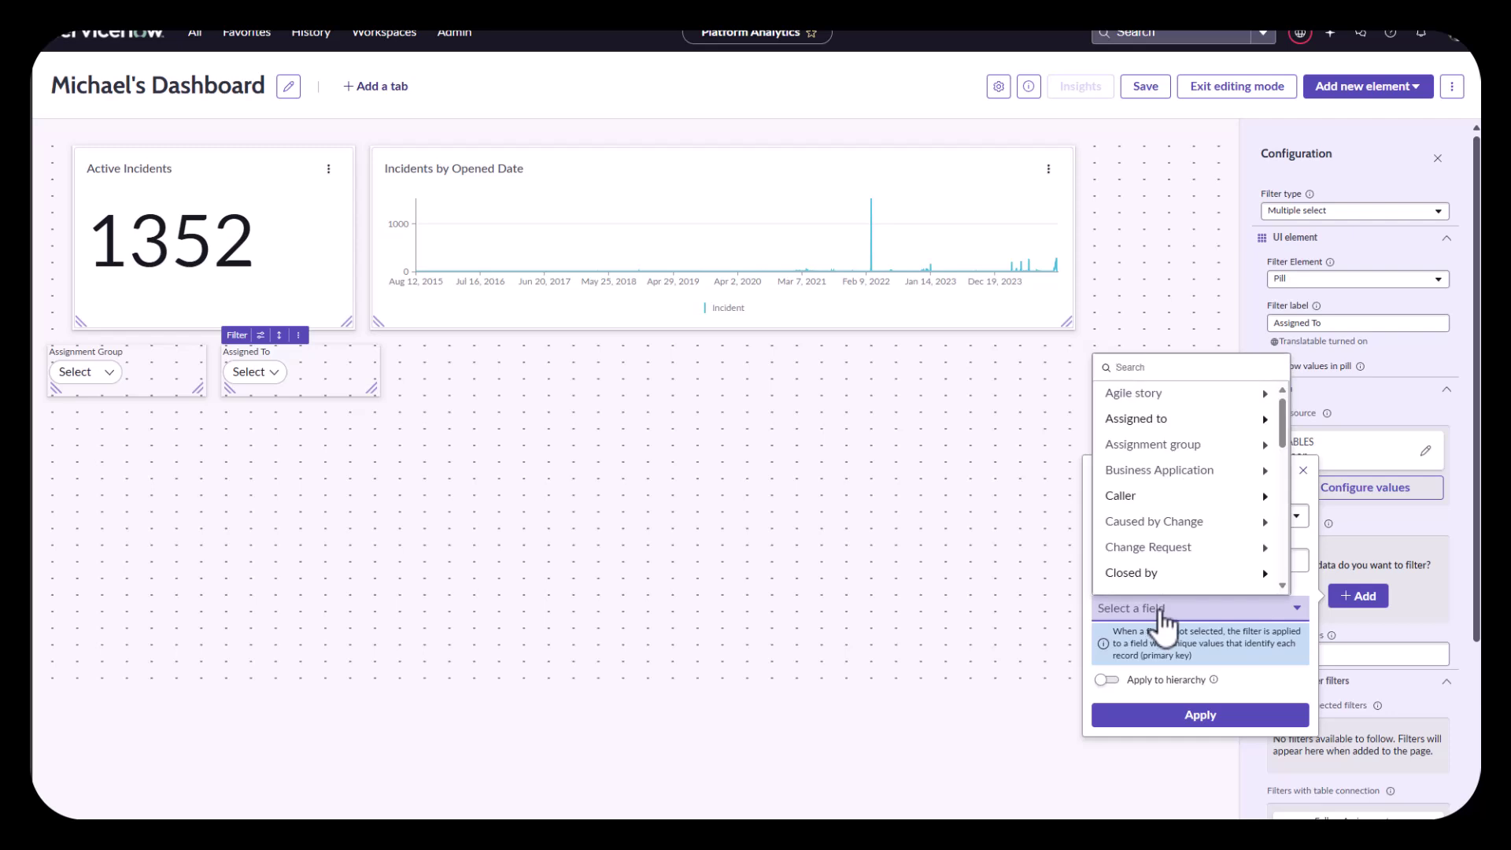
type("assigned")
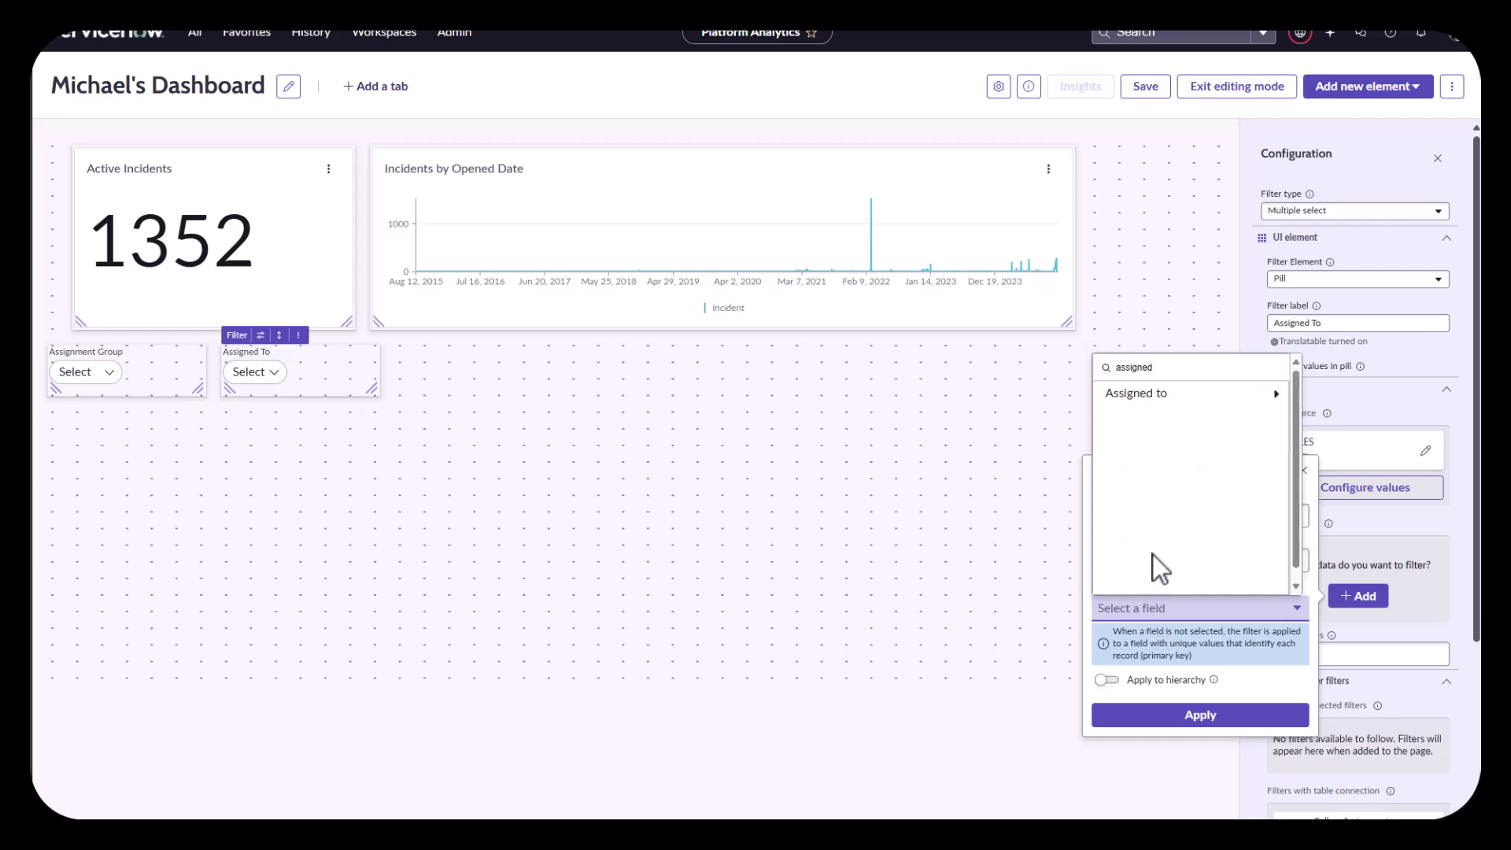
left_click(1162, 398)
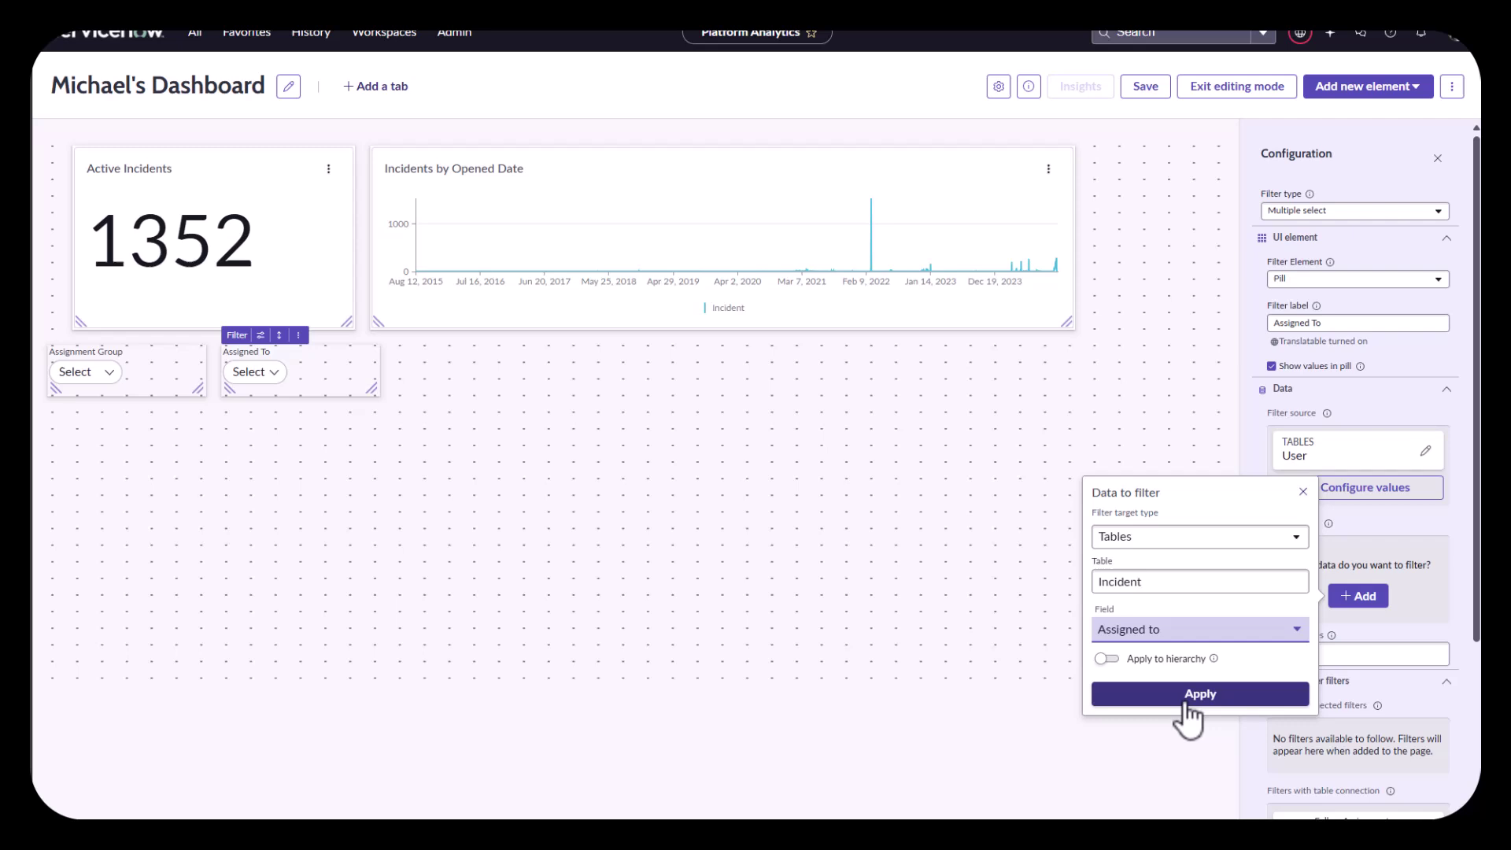
left_click(1187, 696)
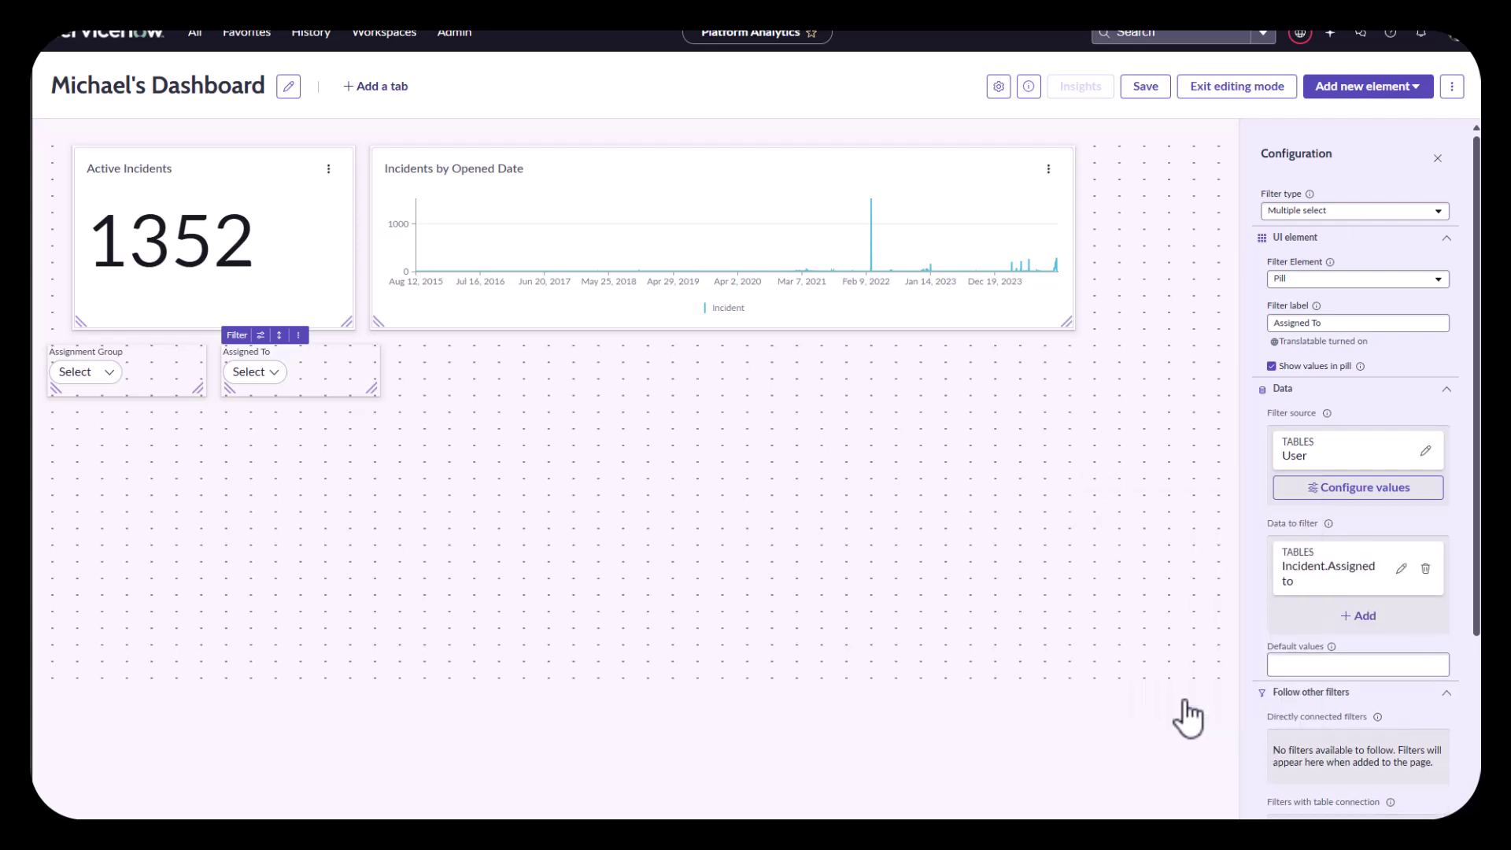
Step: Save, exit editing, and queue ITIL User in the Assigned To filter
left_click(1146, 88)
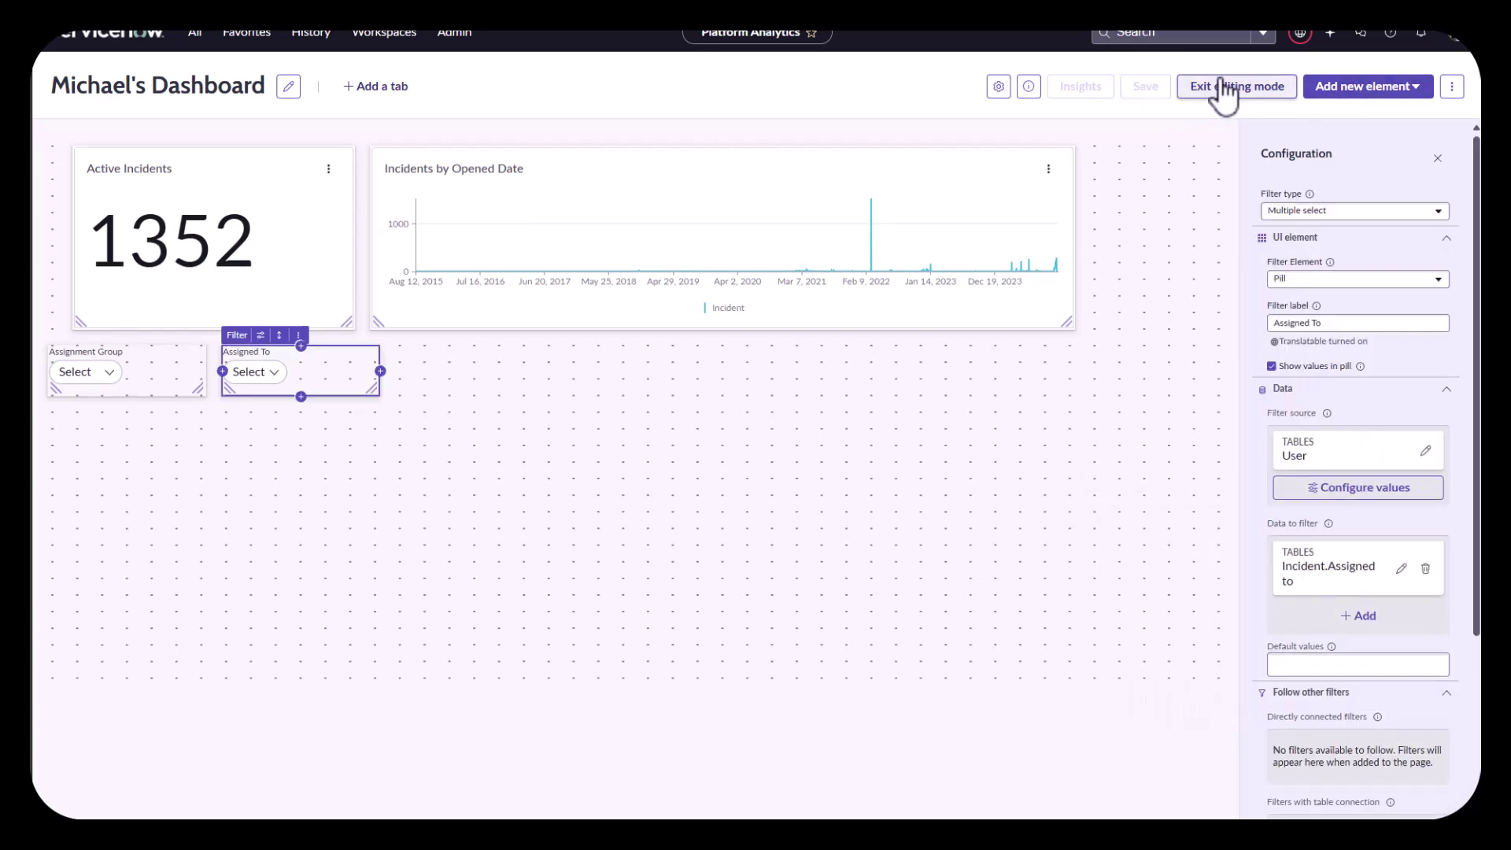
left_click(1223, 85)
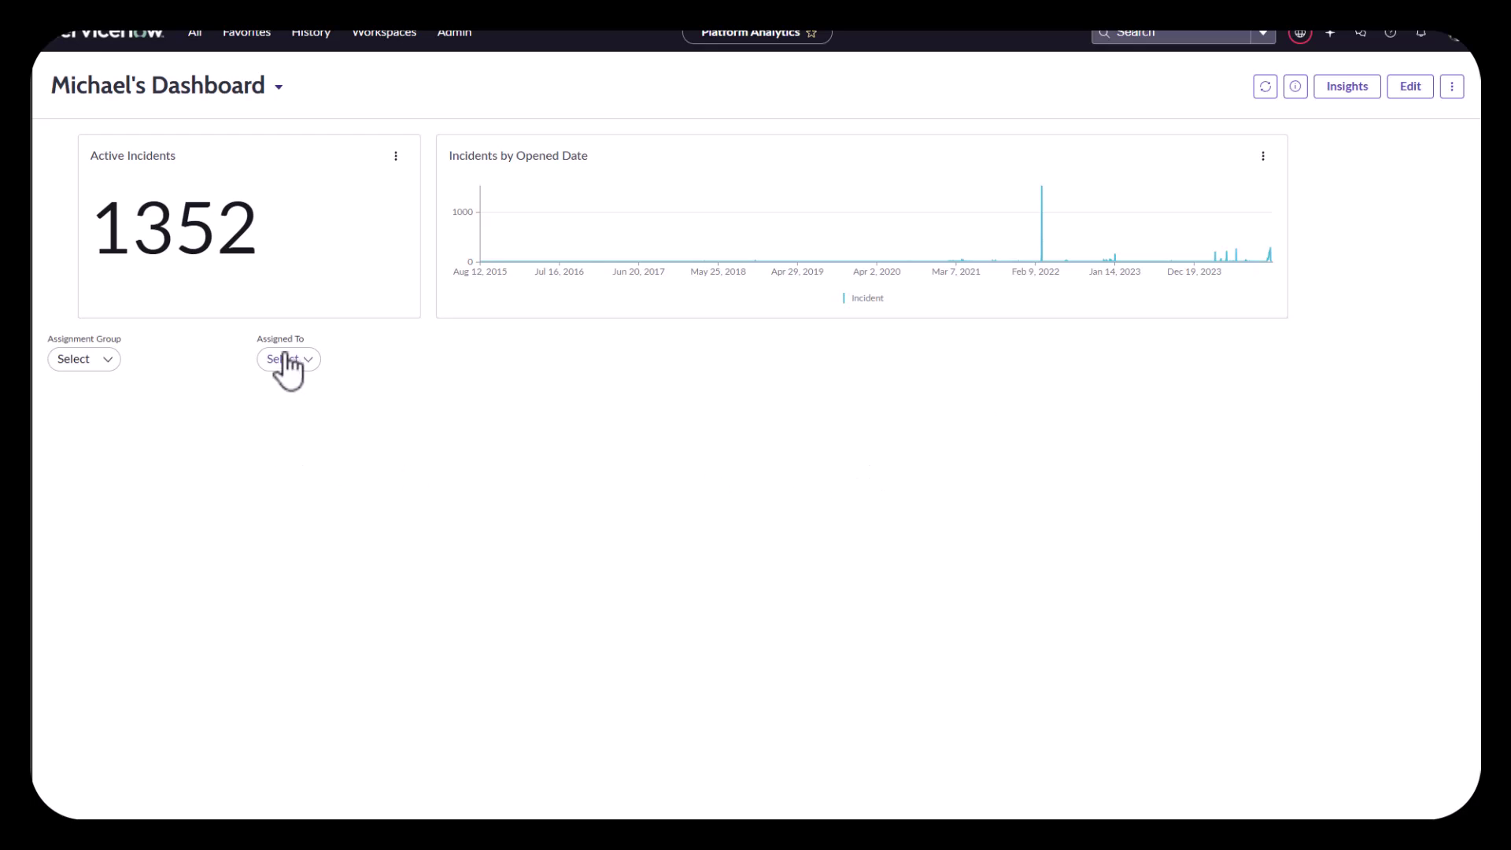
left_click(288, 359)
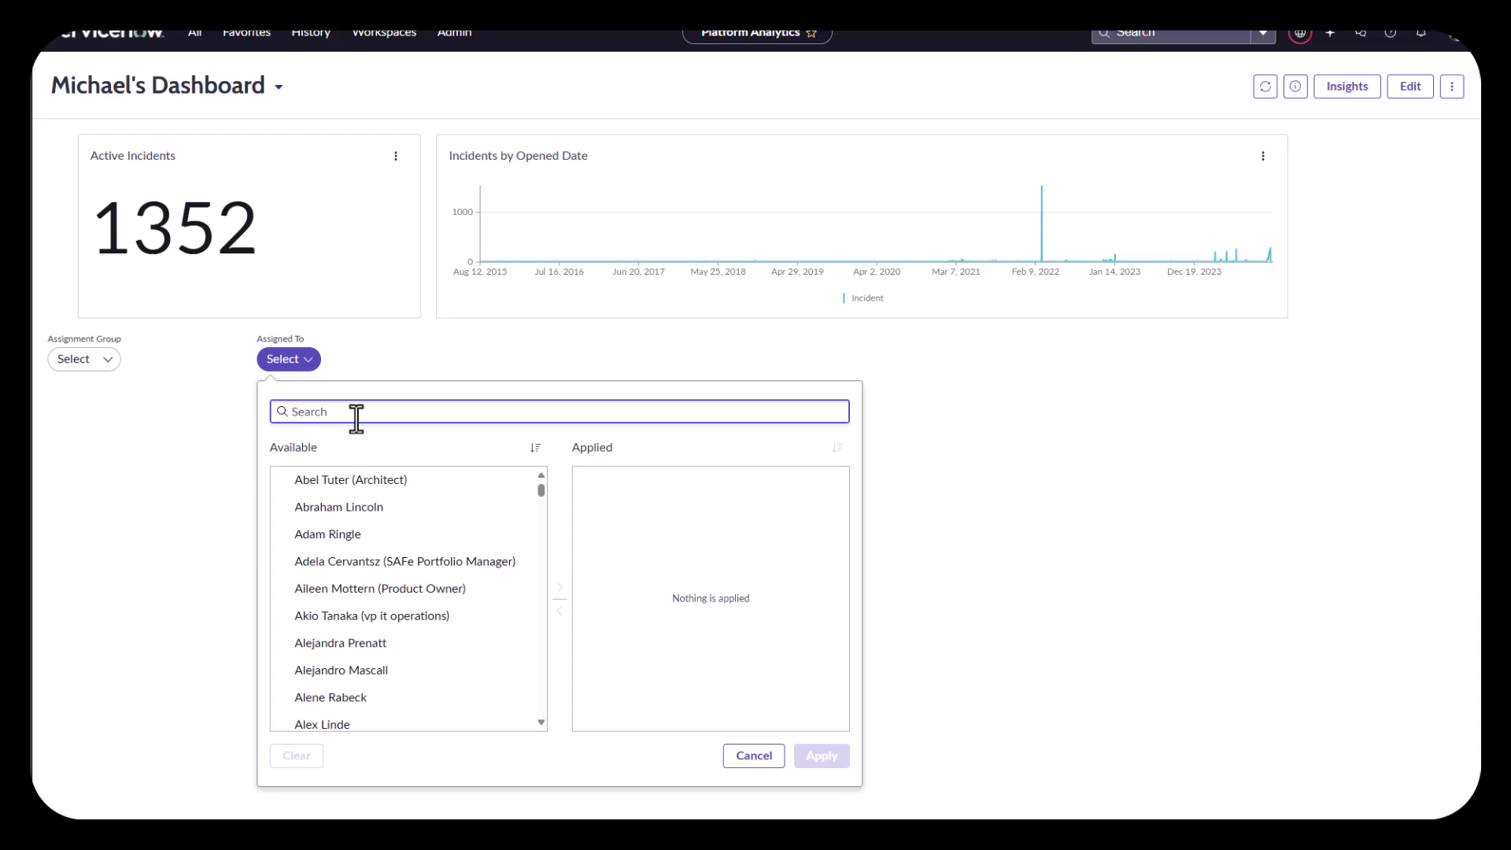
type("itil")
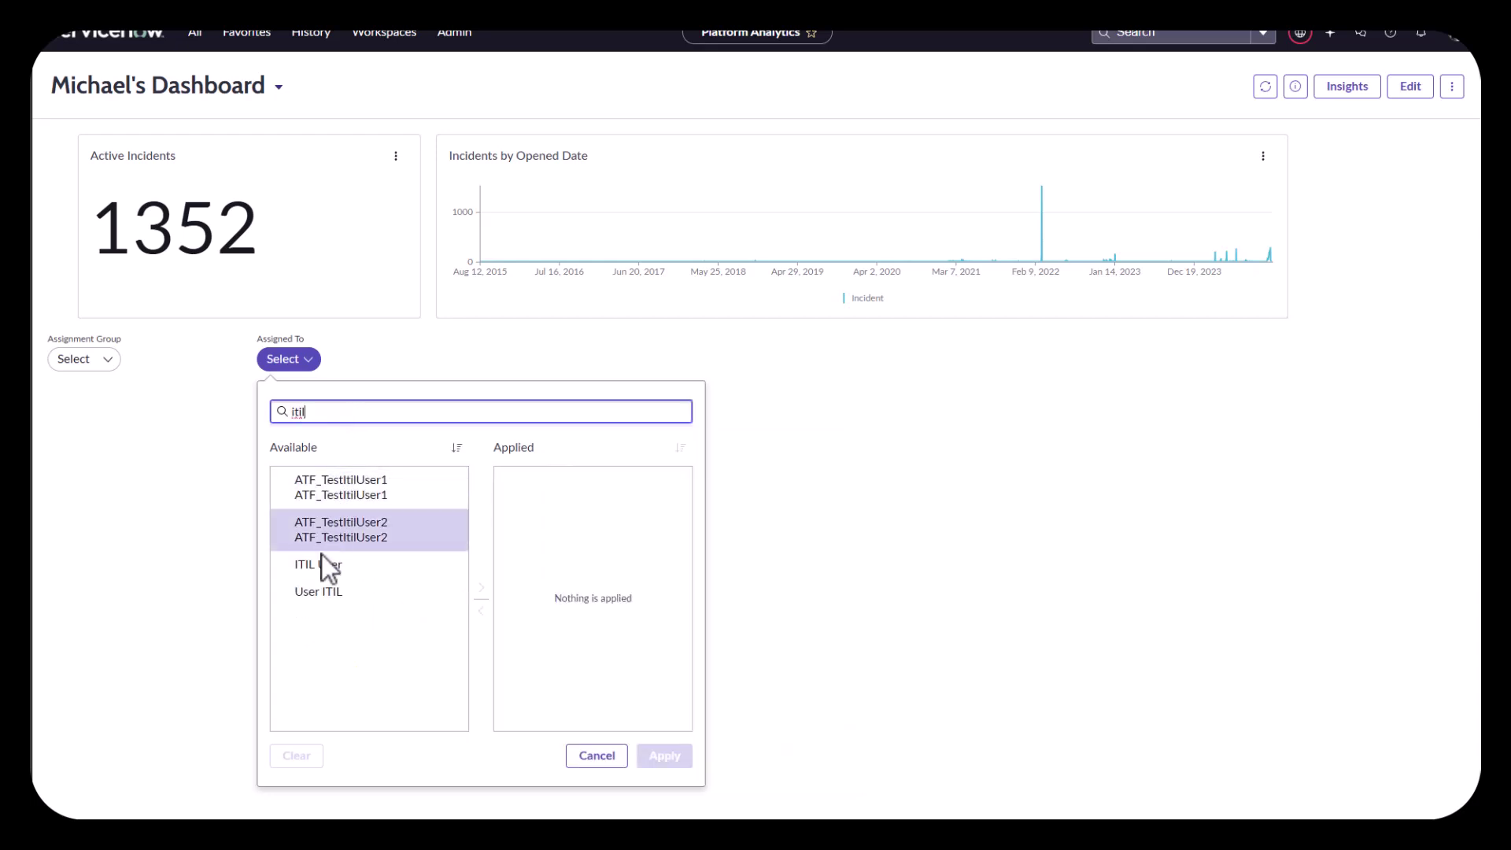
left_click(323, 567)
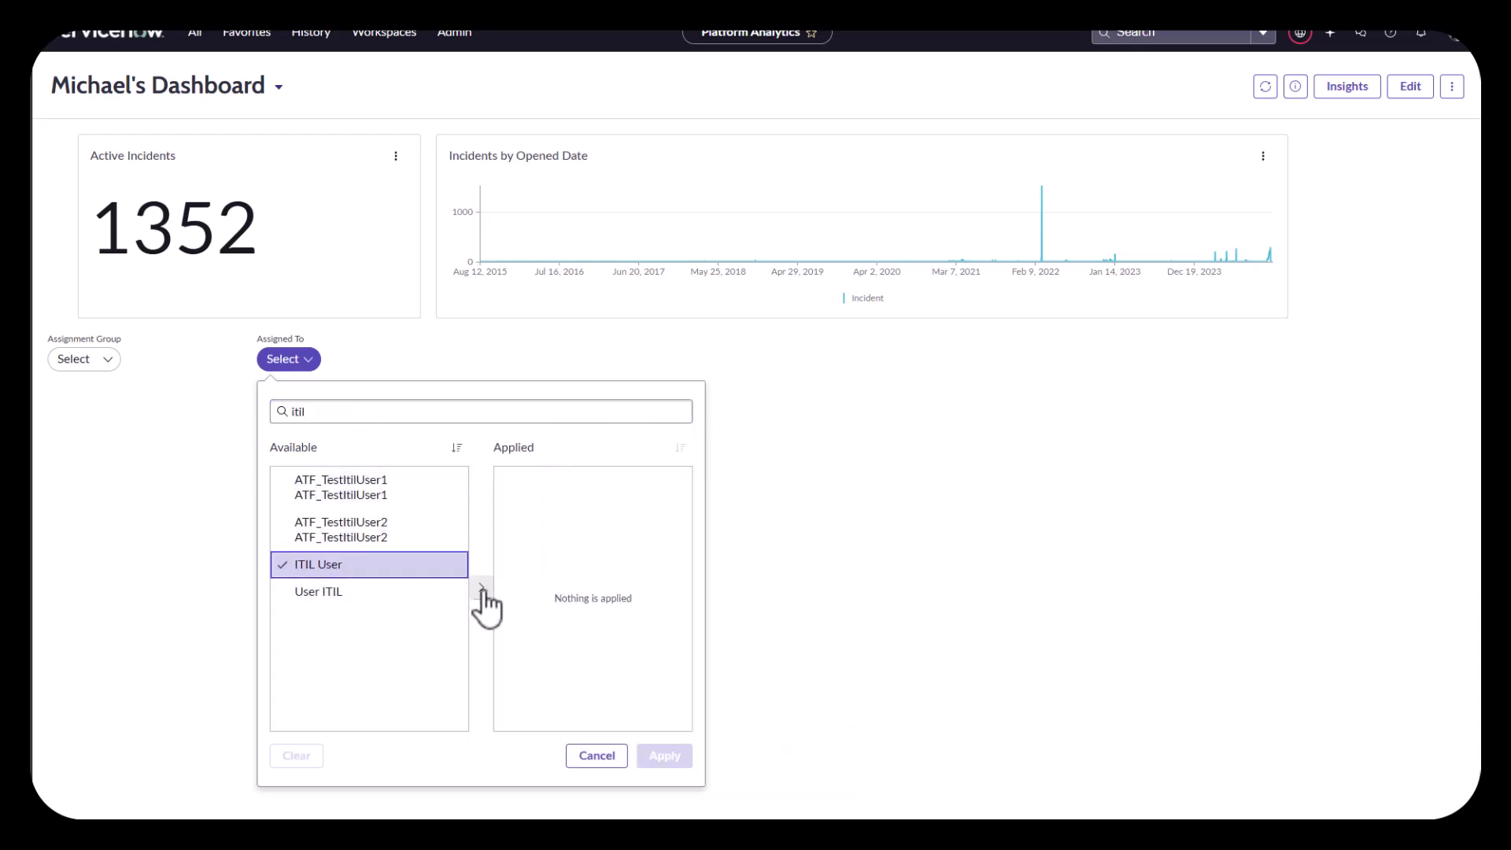
left_click(482, 589)
left_click(347, 417)
Step: Add a second searched user, apply to get 26 incidents, then clear the filter
key("ctrl+a")
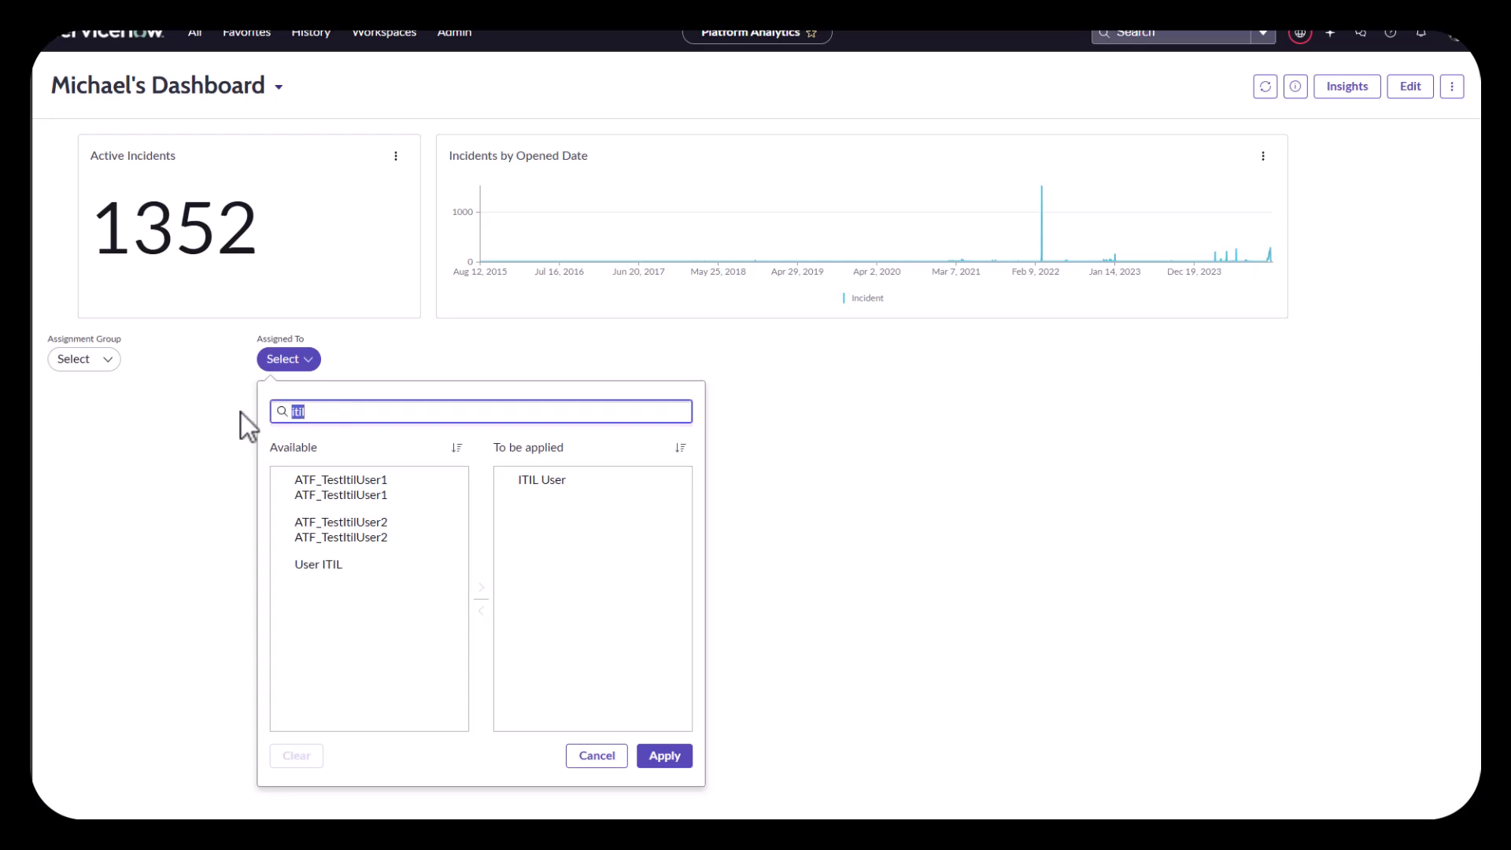
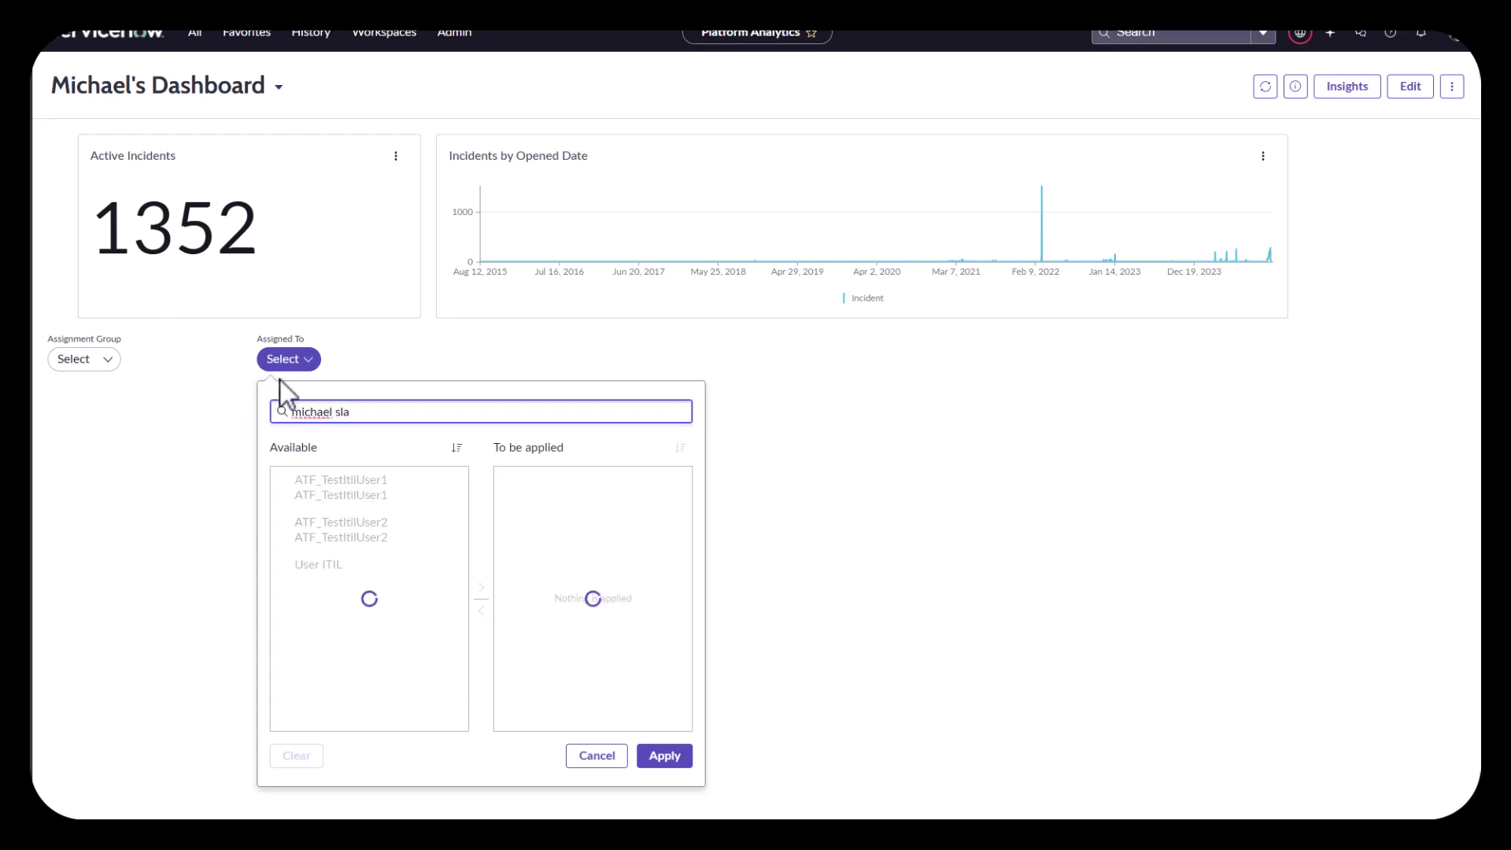
left_click(356, 482)
left_click(482, 589)
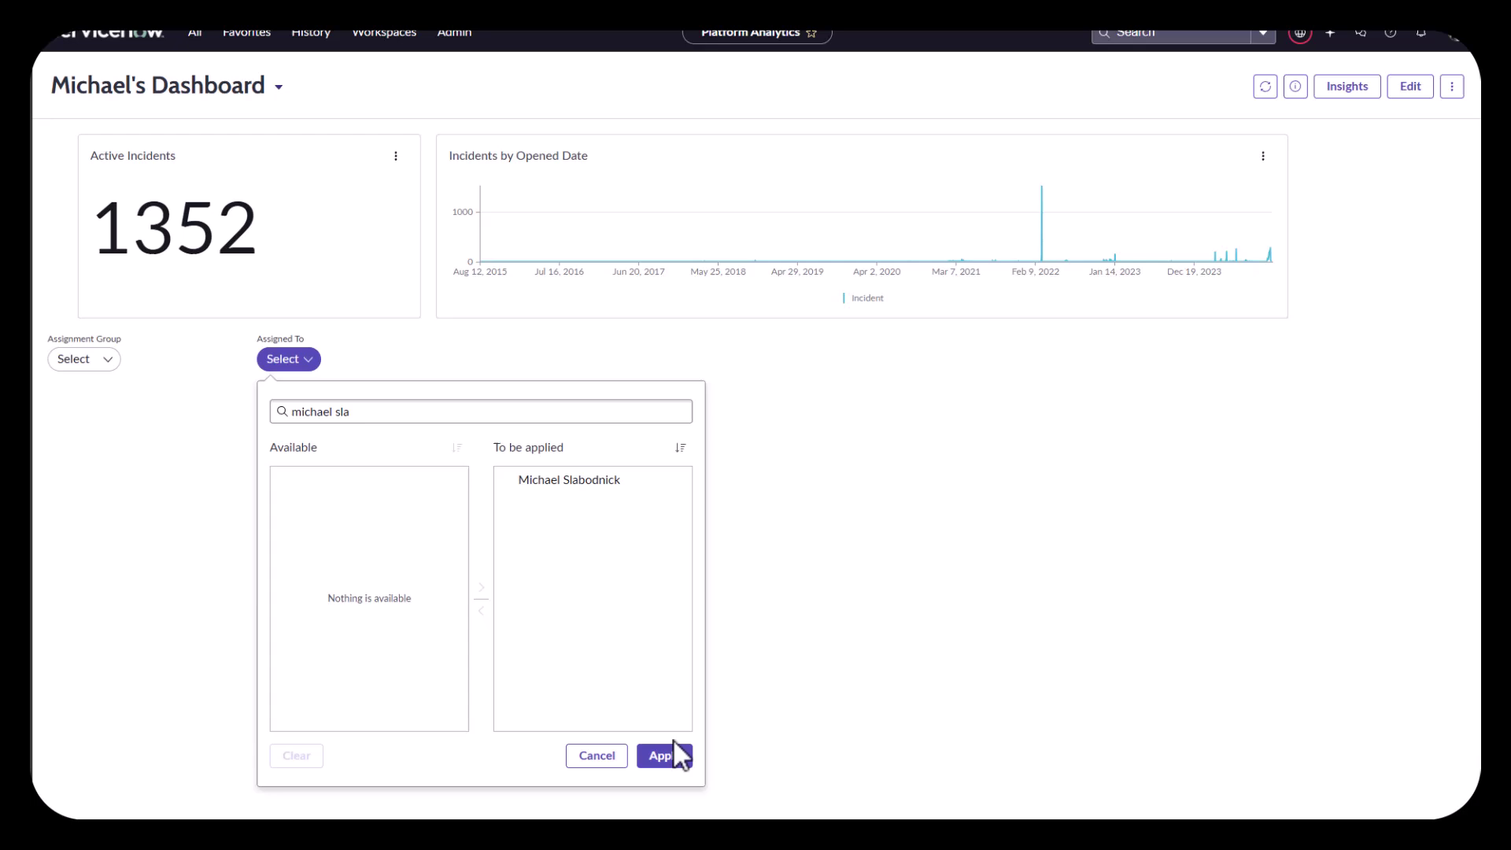
left_click(661, 756)
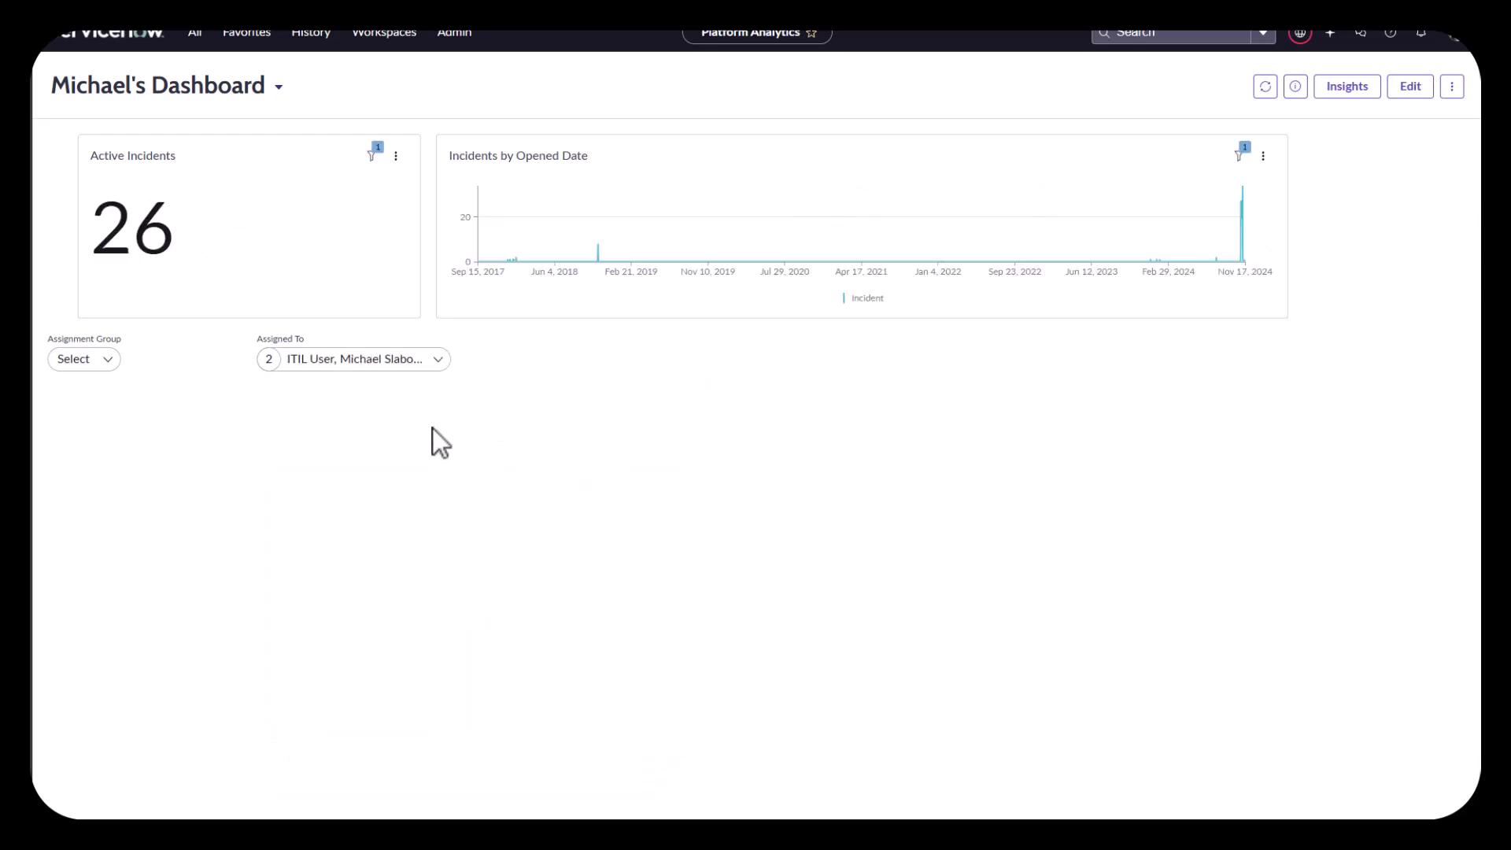
left_click(438, 361)
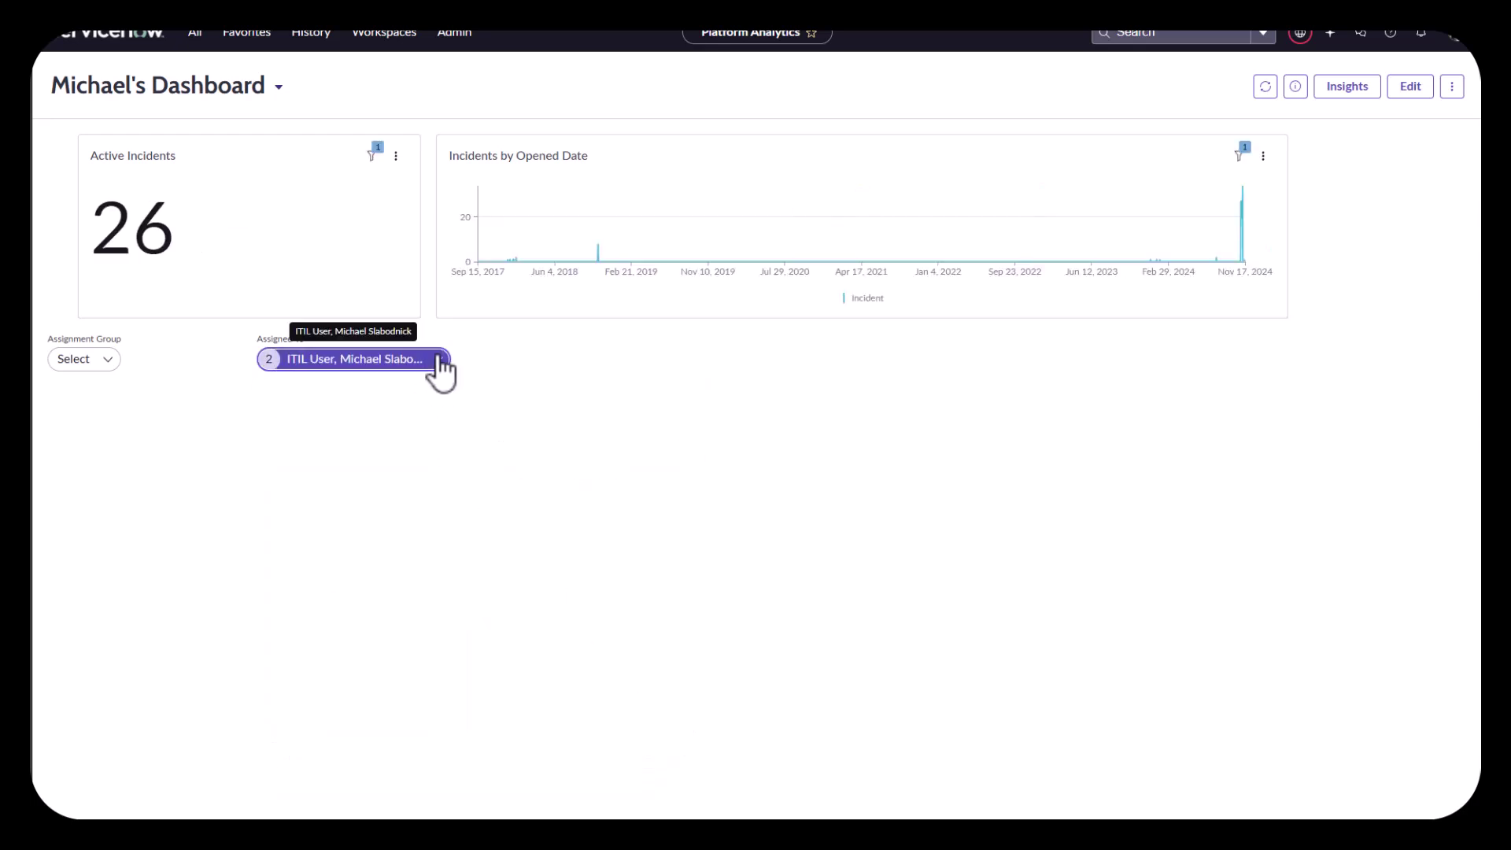
left_click(307, 757)
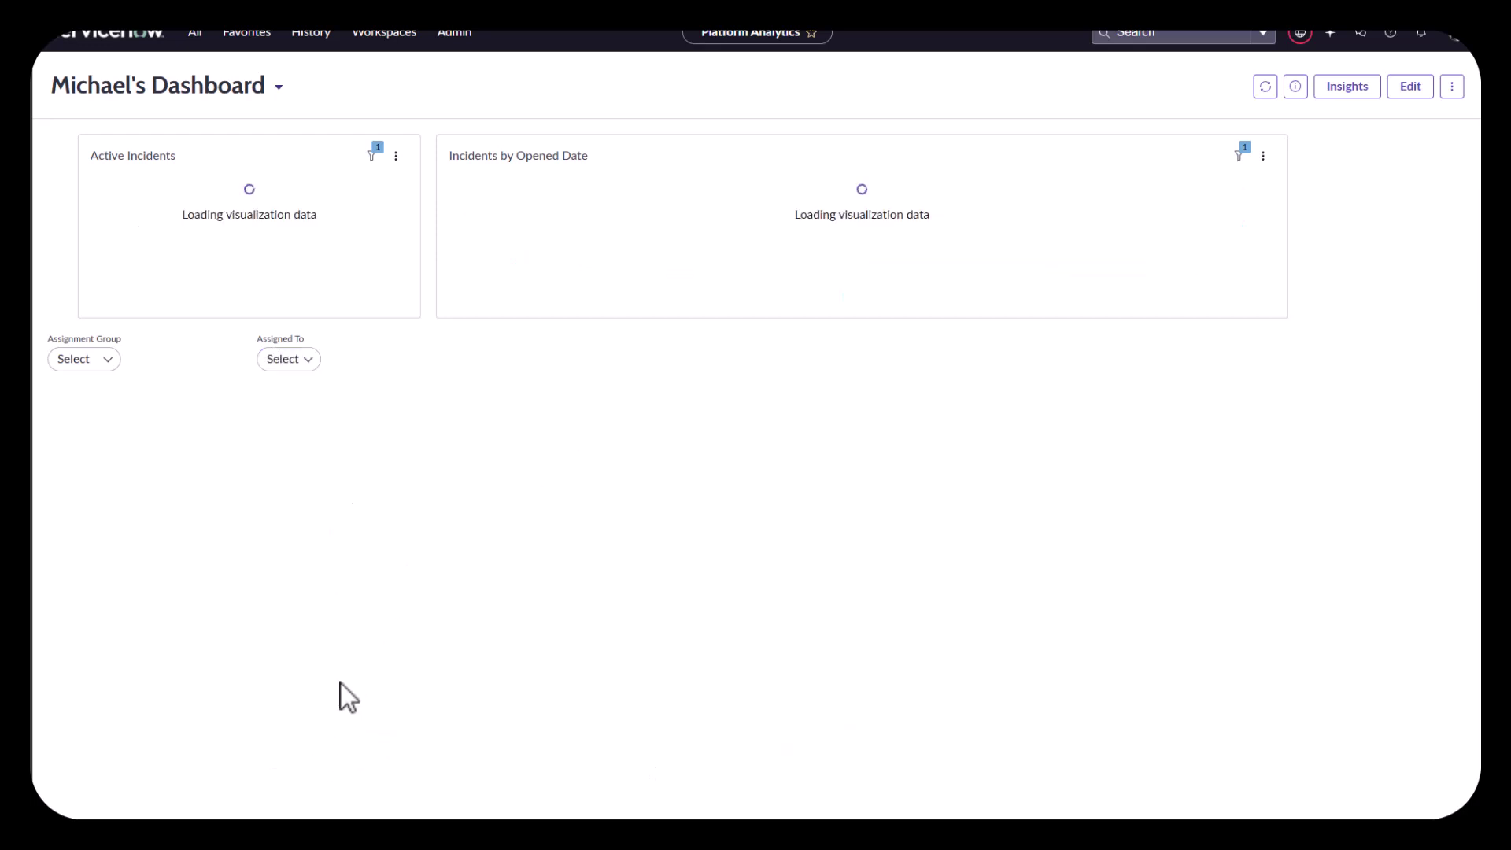
Step: Return to editing mode and select the Assigned To filter
left_click(1411, 86)
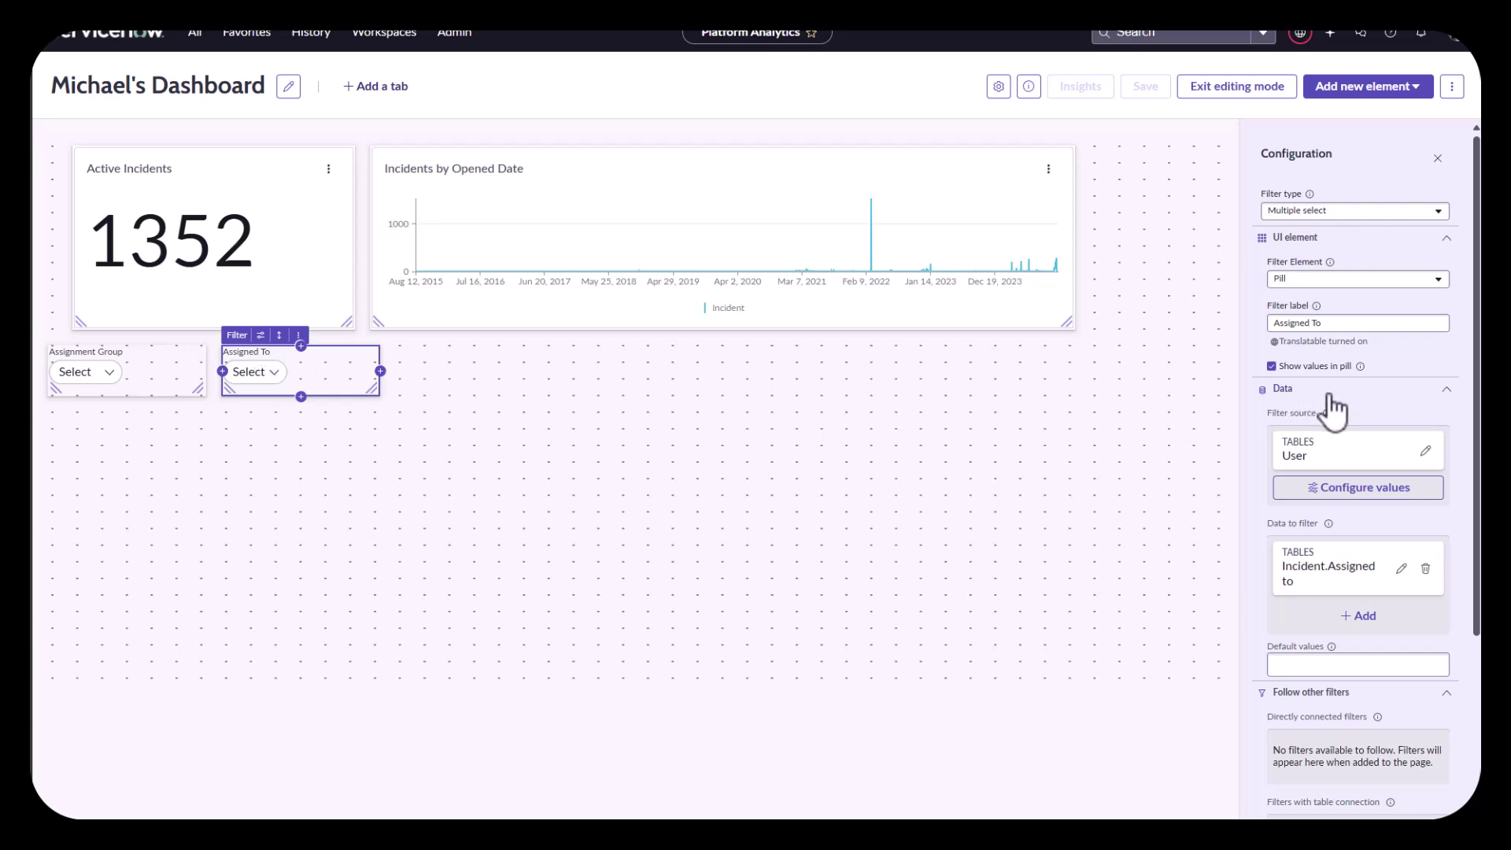
scroll(1333, 401, "down", 1)
scroll(1332, 396, "down", 3)
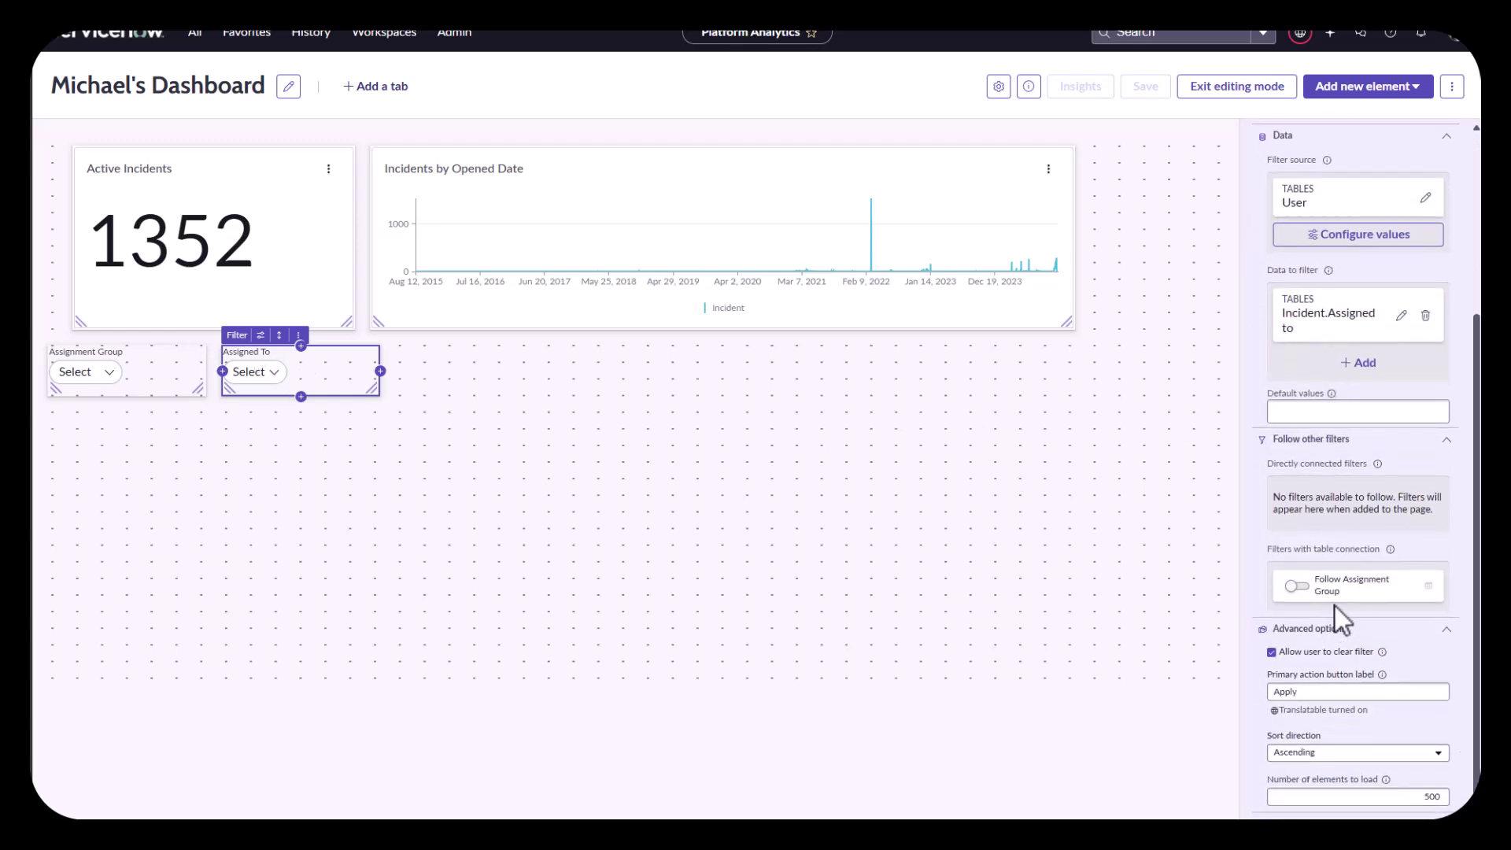
mouse_move(1381, 539)
left_mouse_down()
mouse_move(1272, 523)
mouse_move(1239, 614)
mouse_move(1420, 611)
mouse_move(1274, 523)
left_mouse_up()
key("Escape")
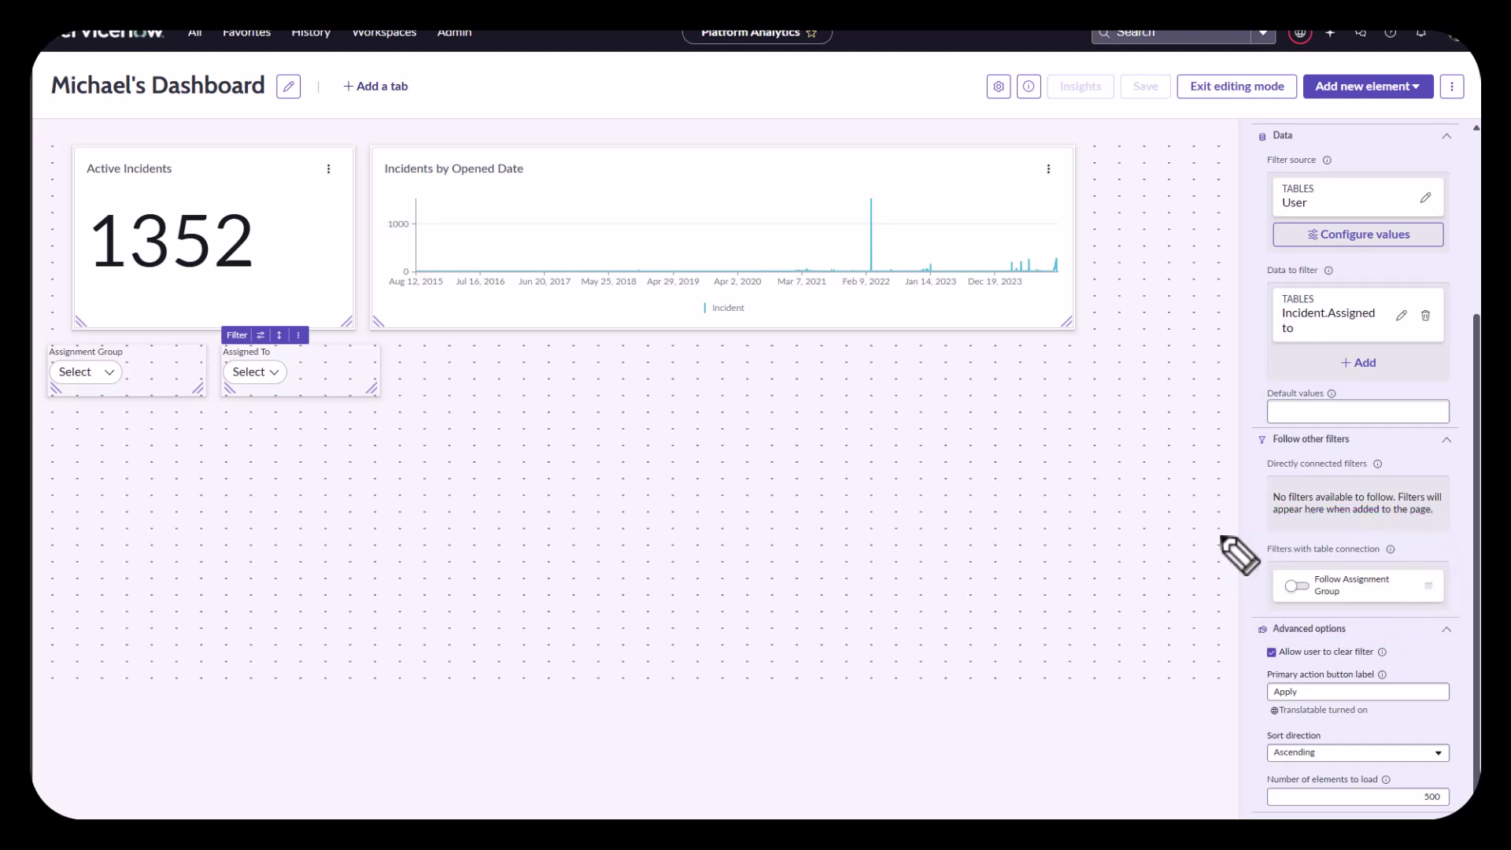
Step: Make it follow Assignment Group via the Group Member connecting table, and save
left_click(1292, 587)
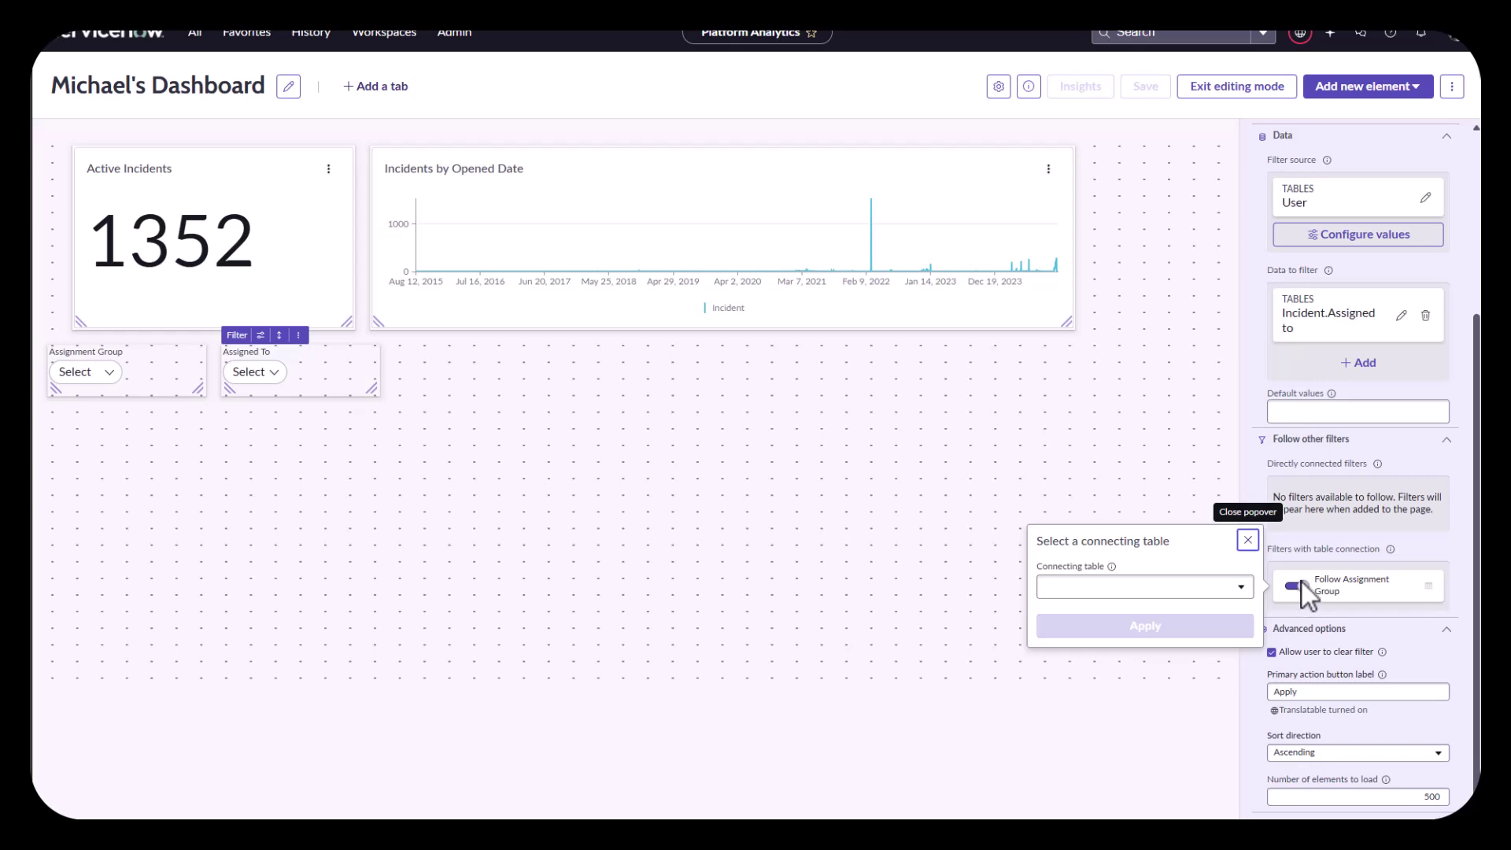
left_click(1185, 586)
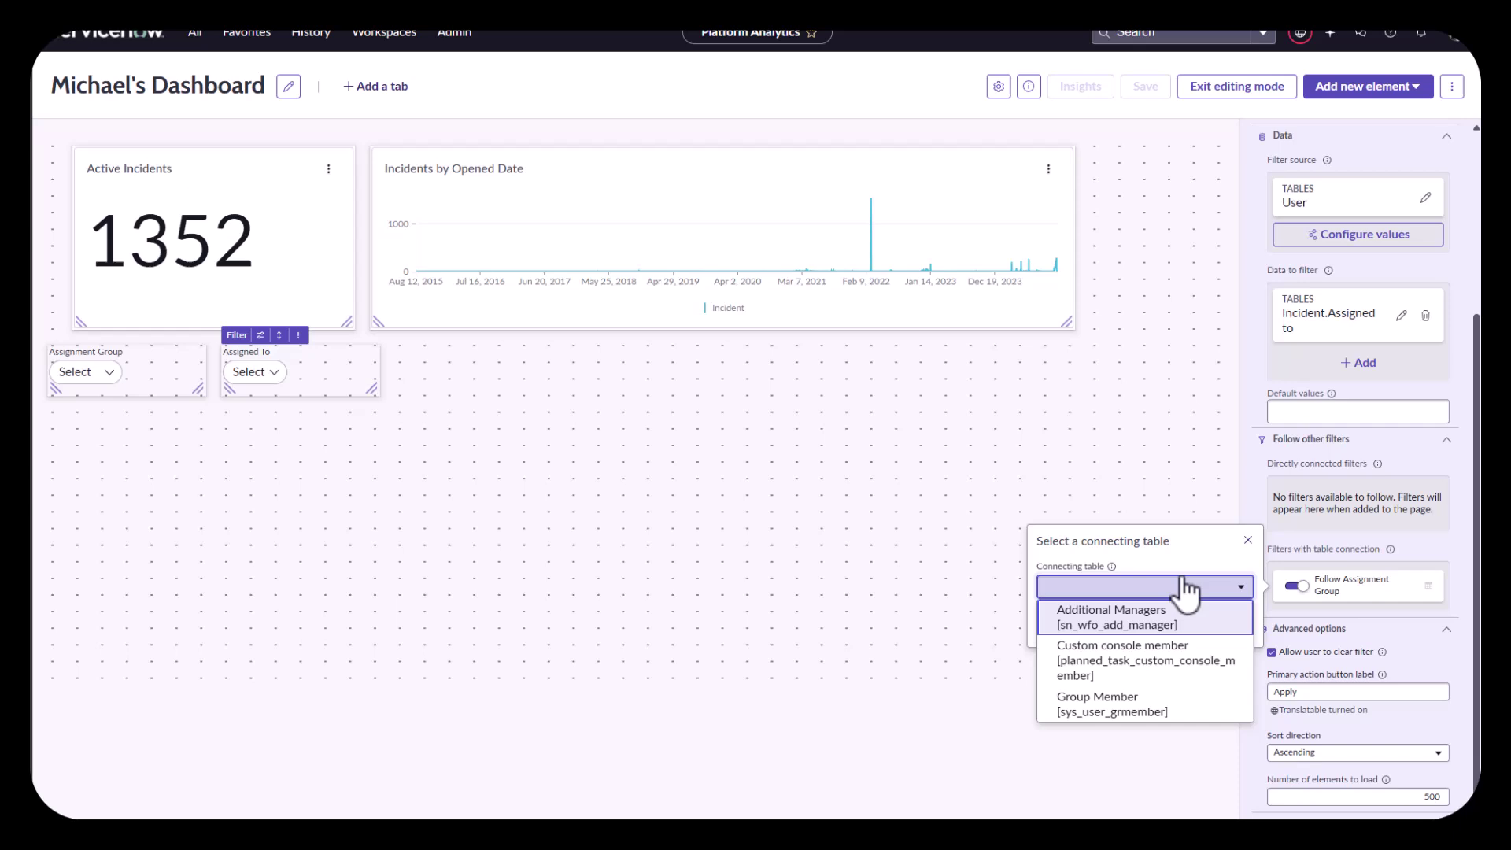
left_click(1125, 708)
left_click(1149, 622)
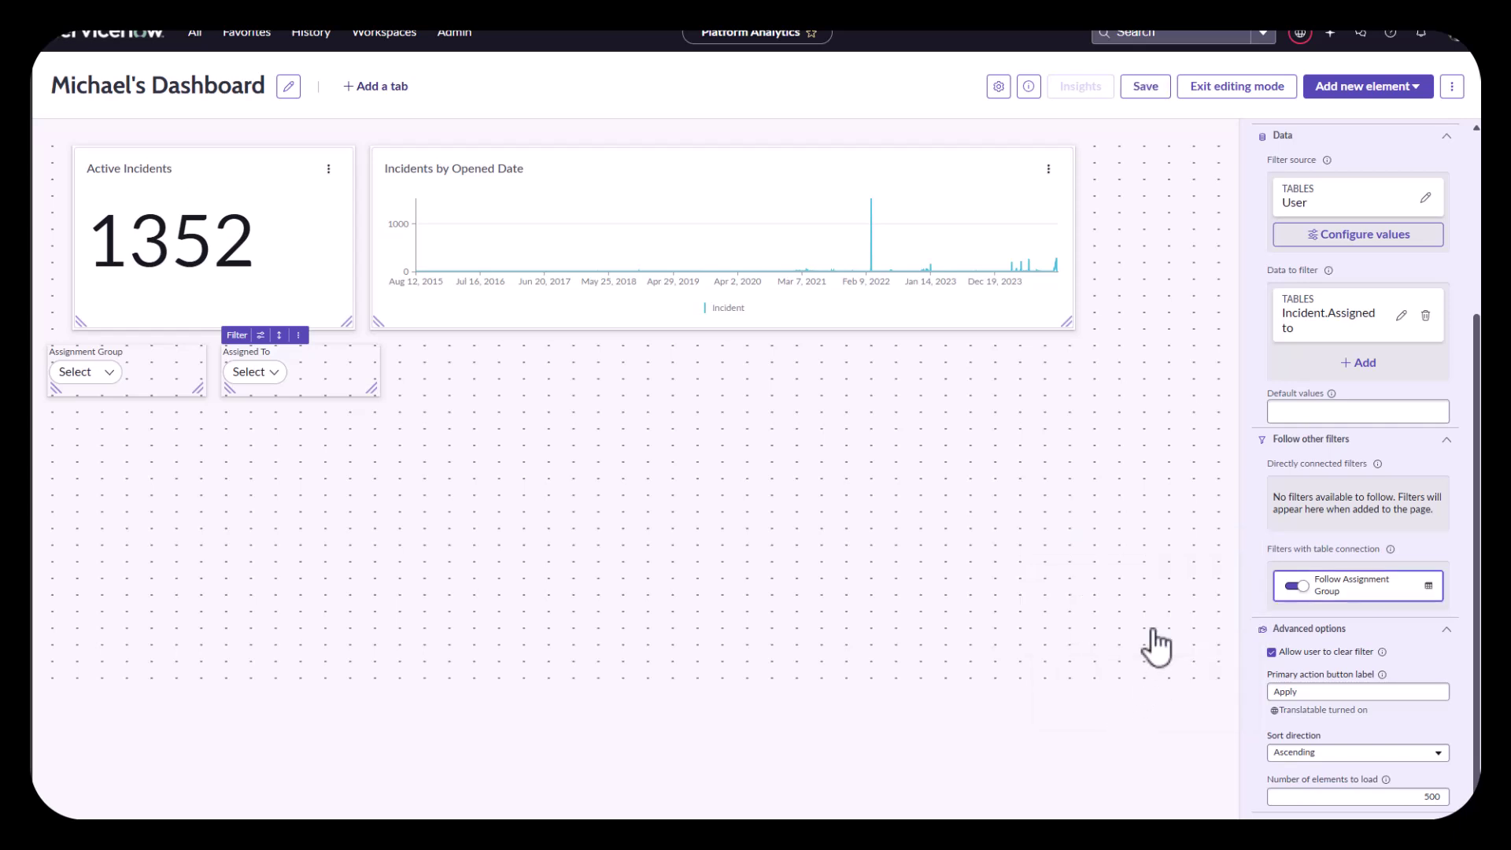
left_click(1155, 92)
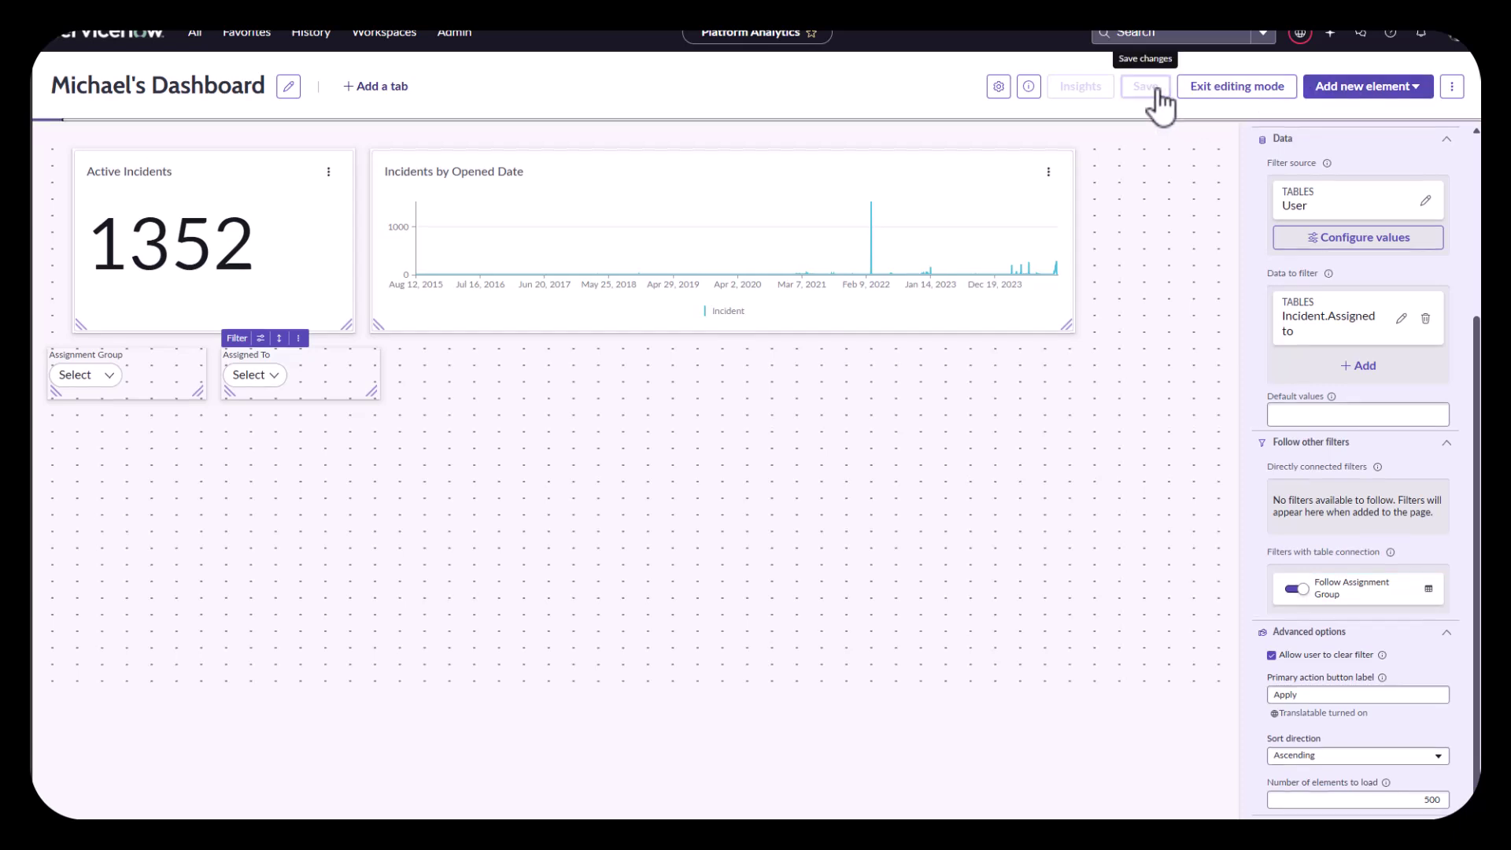
Step: Exit editing and filter Assignment Group to Service Desk
left_click(1448, 140)
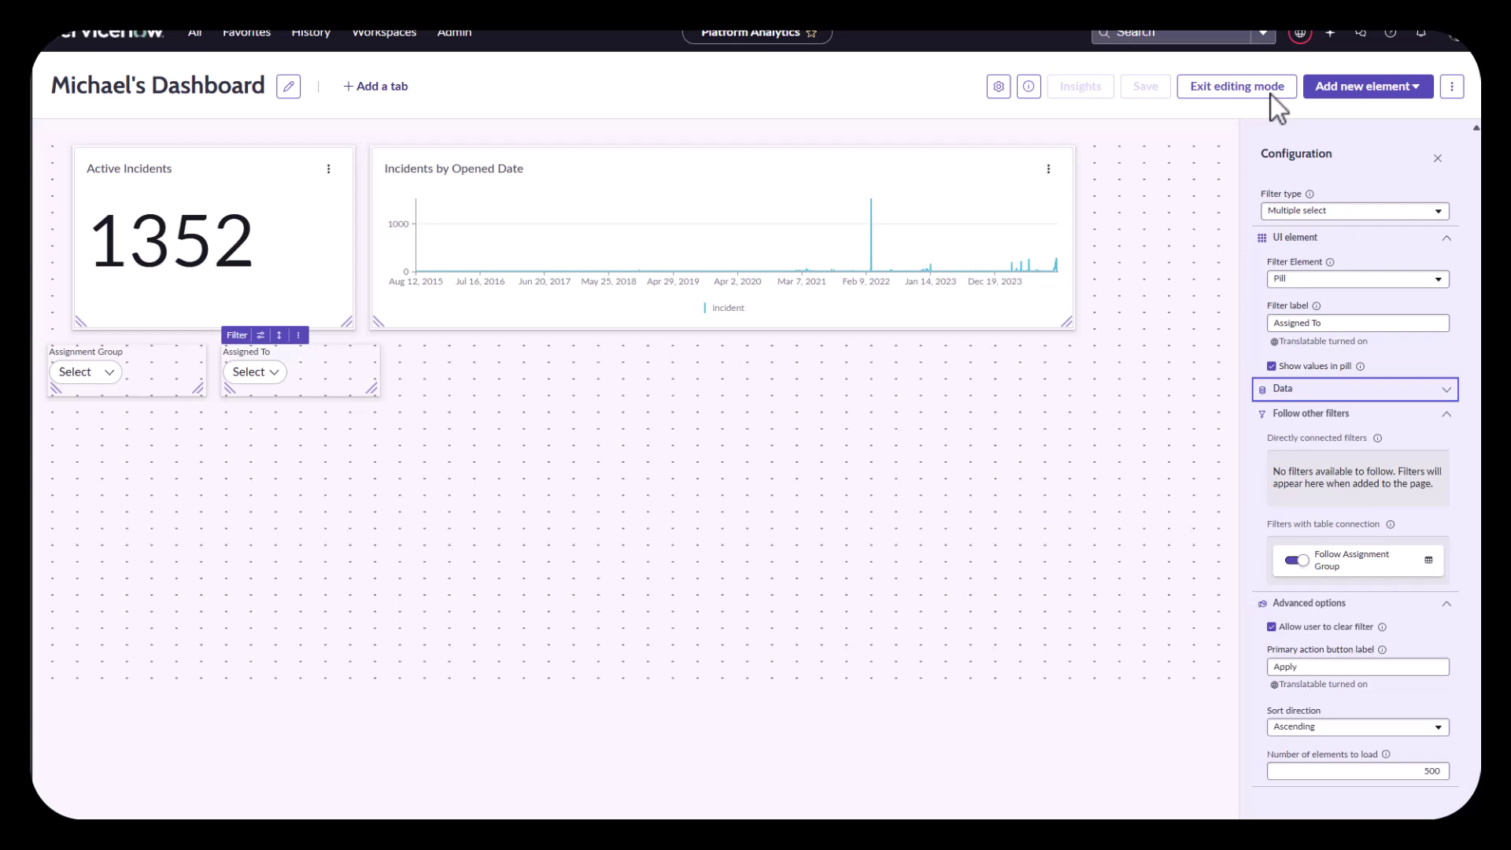
left_click(1220, 86)
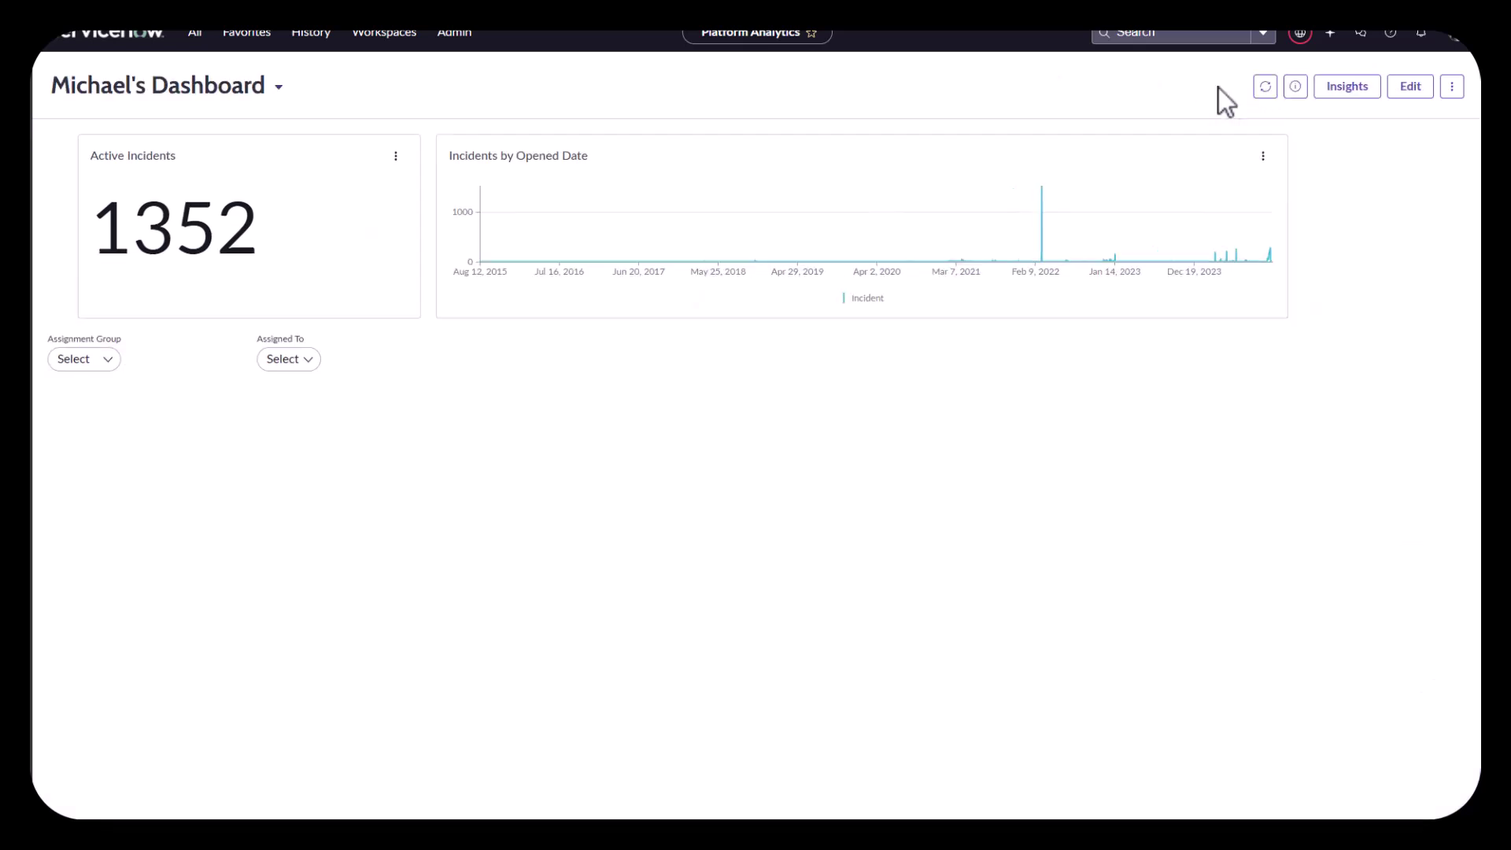
left_click(90, 359)
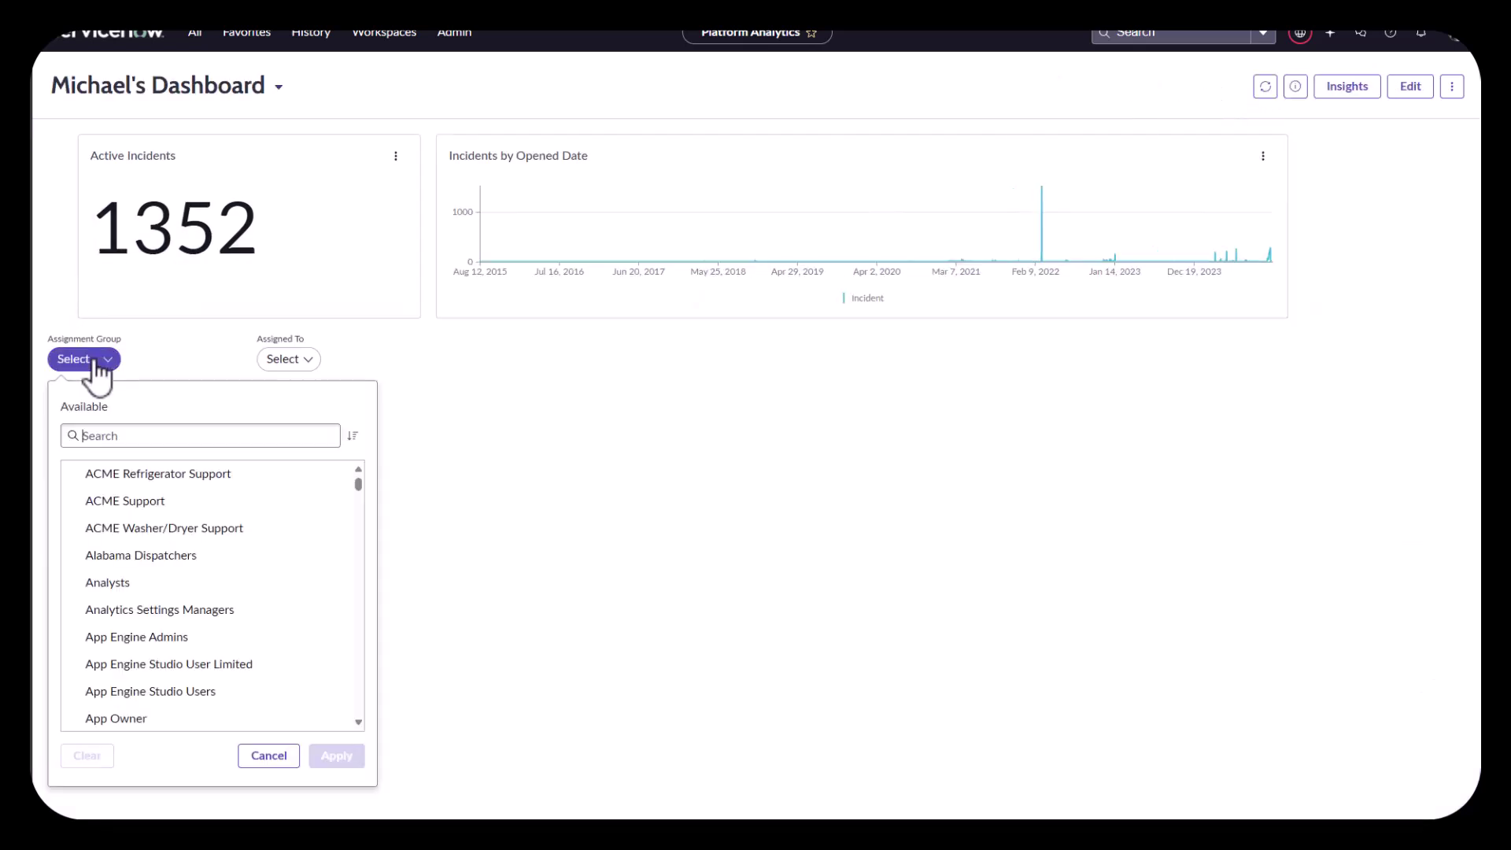
type("ser")
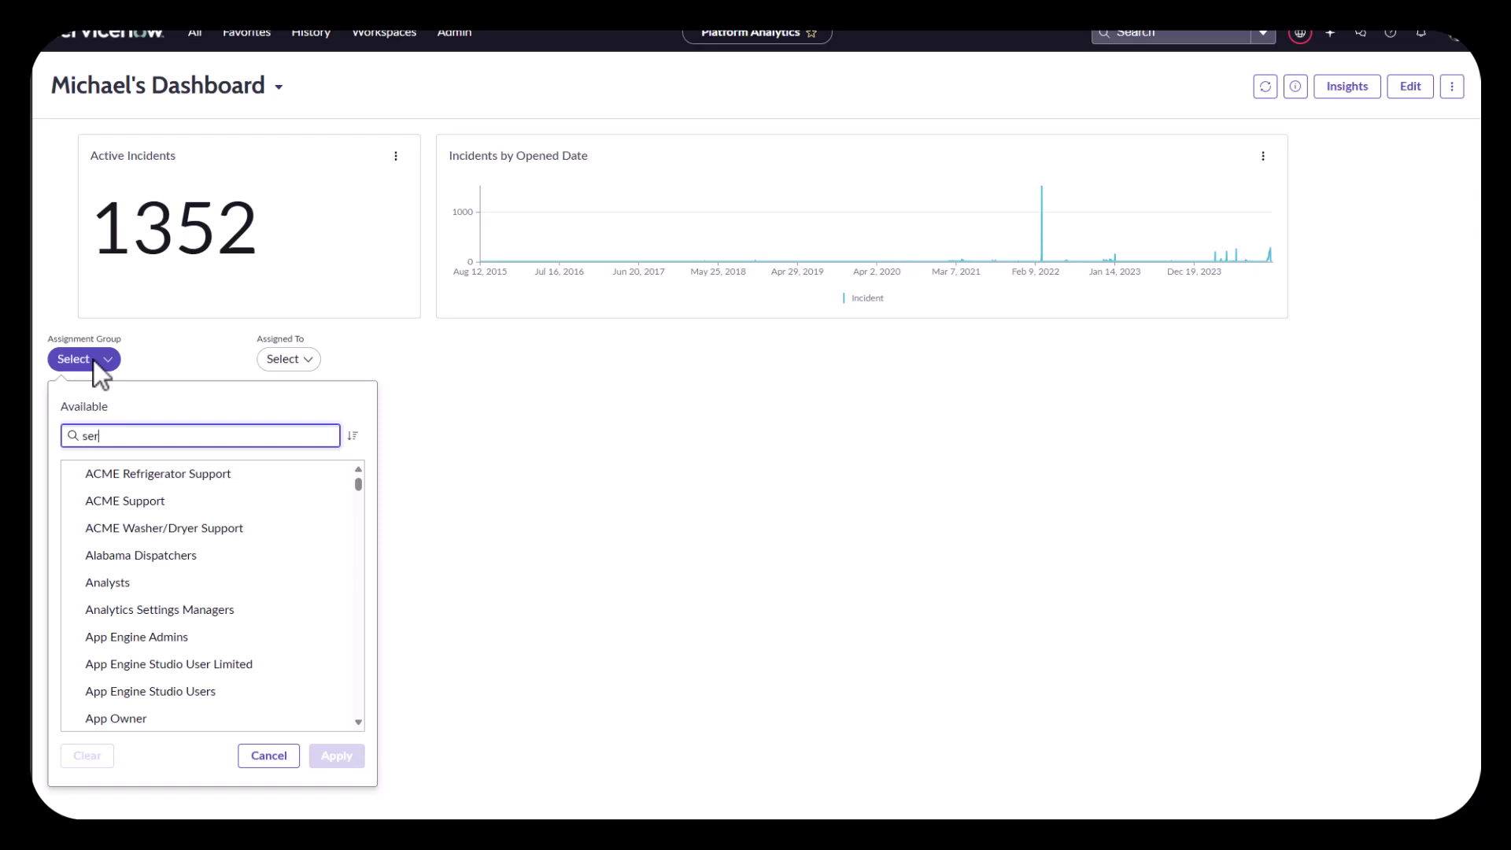
type("vice desk")
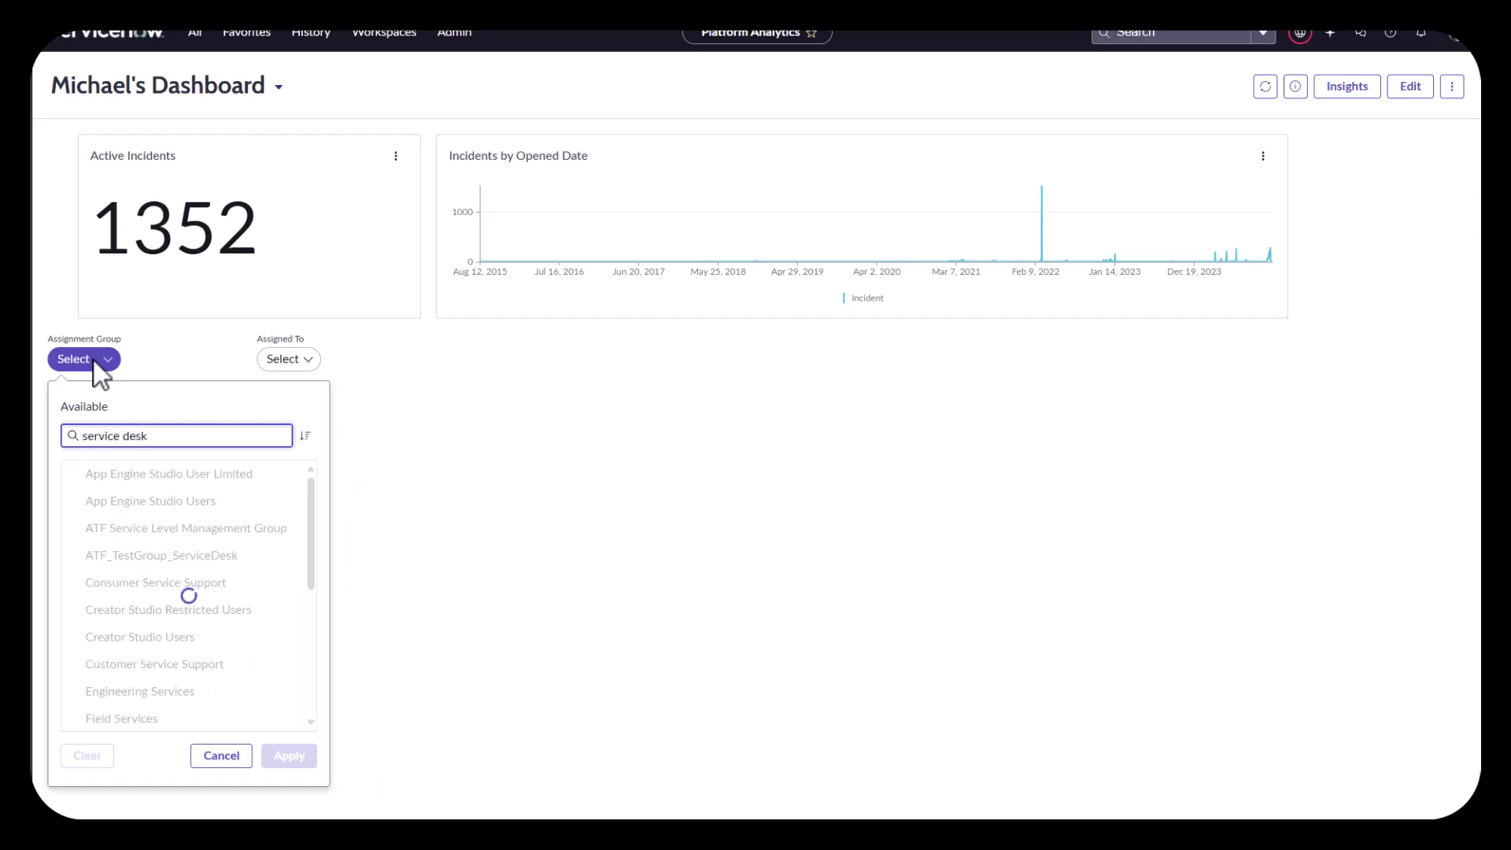
left_click(135, 473)
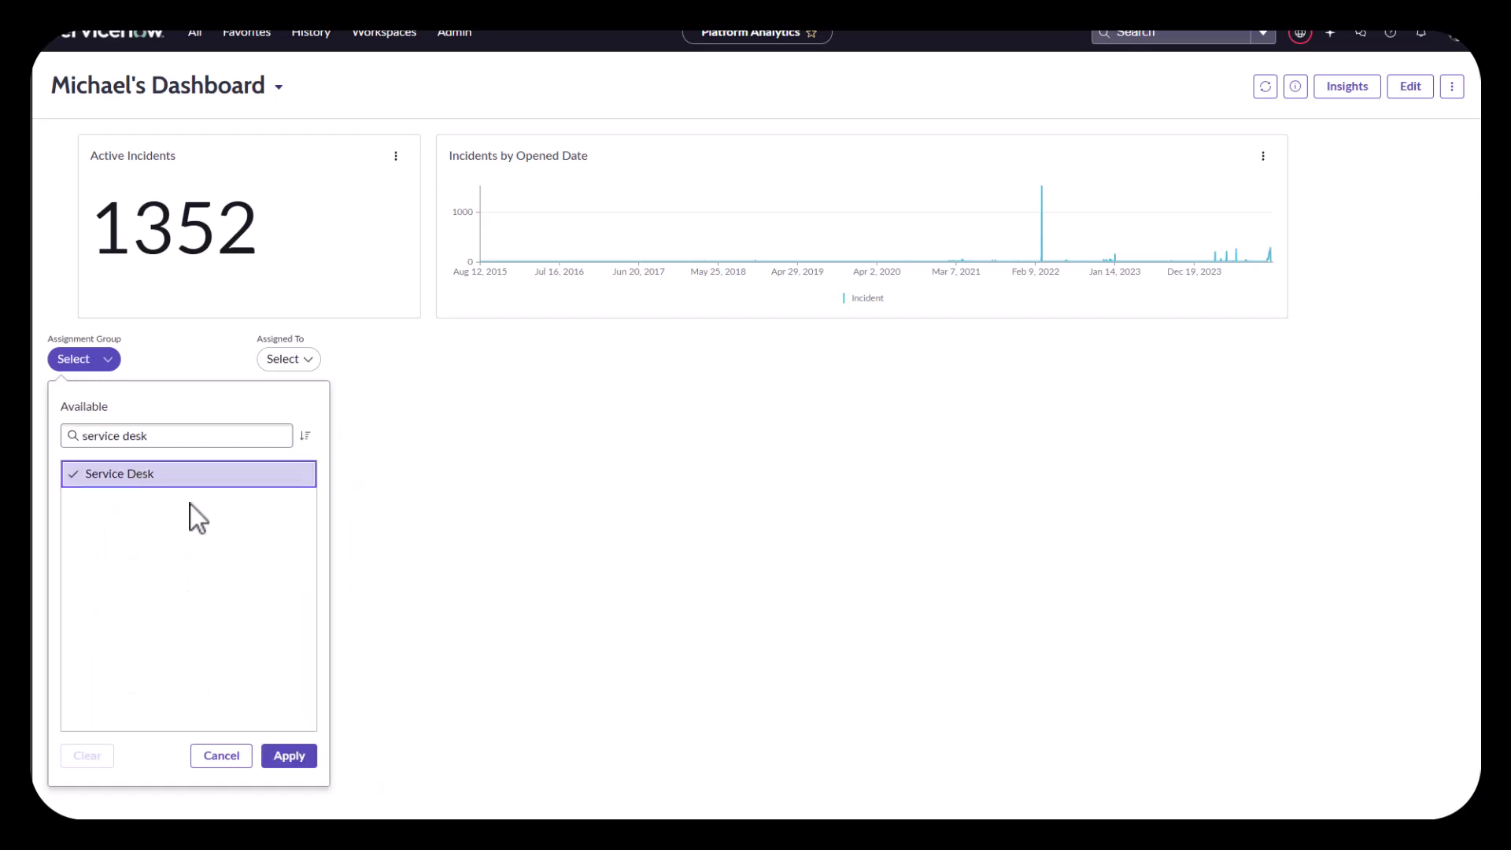
left_click(289, 755)
Step: Apply Assigned To with ITIL User and another Service Desk member, showing 12 incidents
left_click(305, 360)
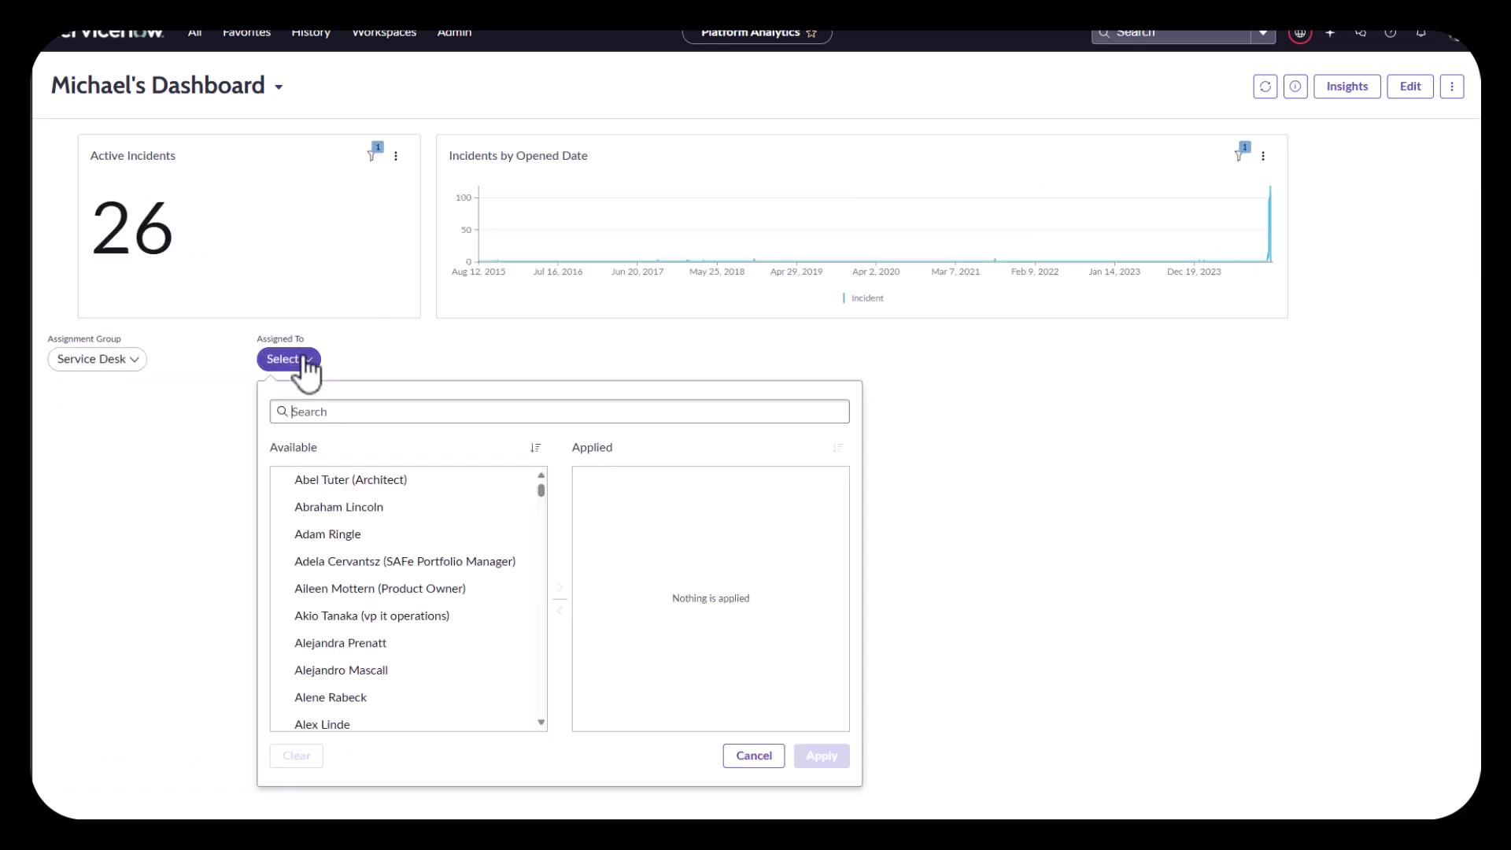
scroll(410, 671, "down", 2)
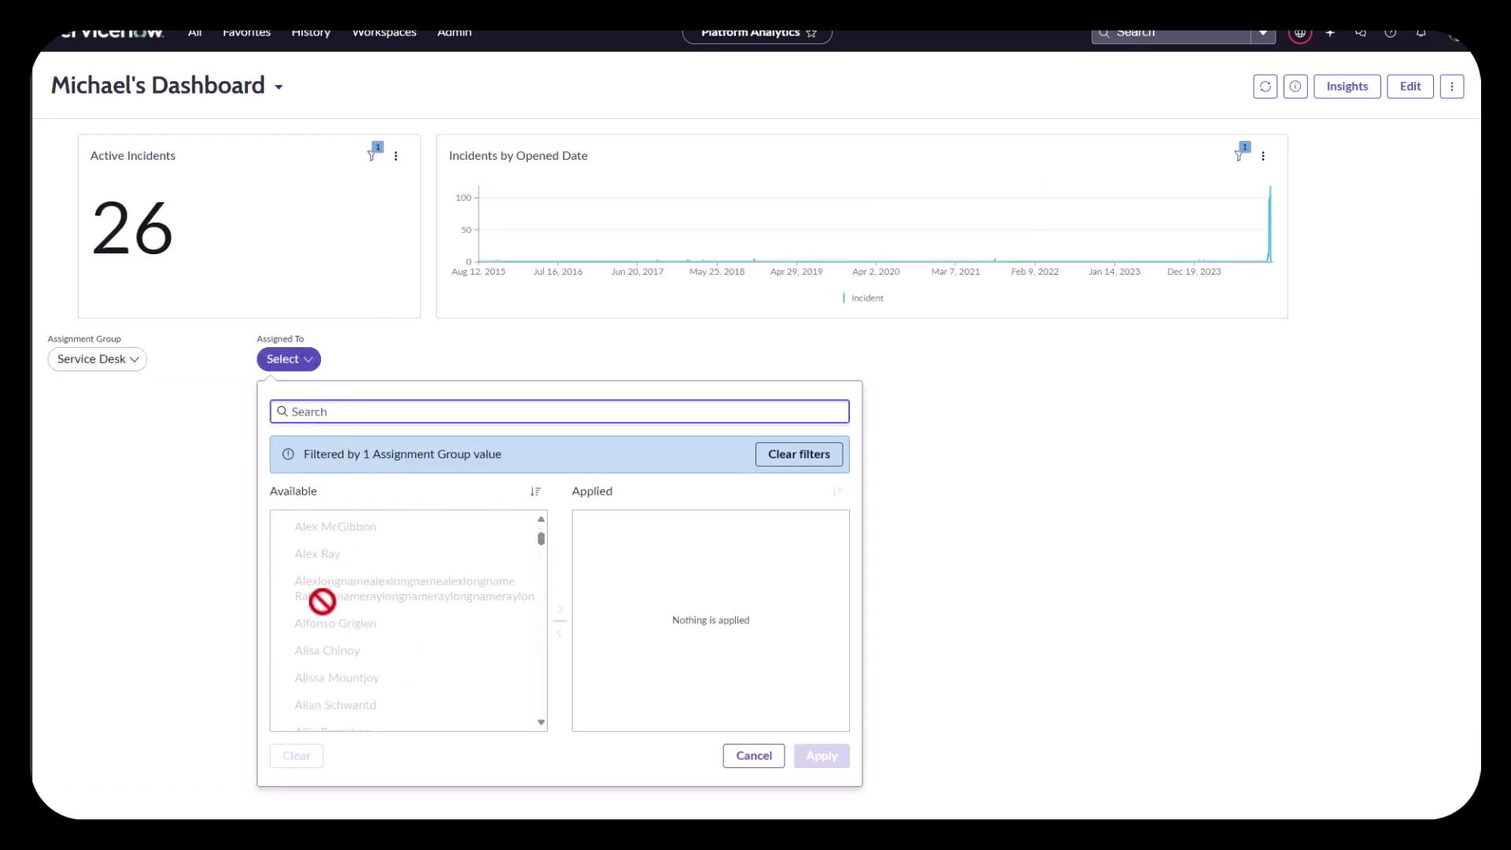
scroll(335, 637, "up", 3)
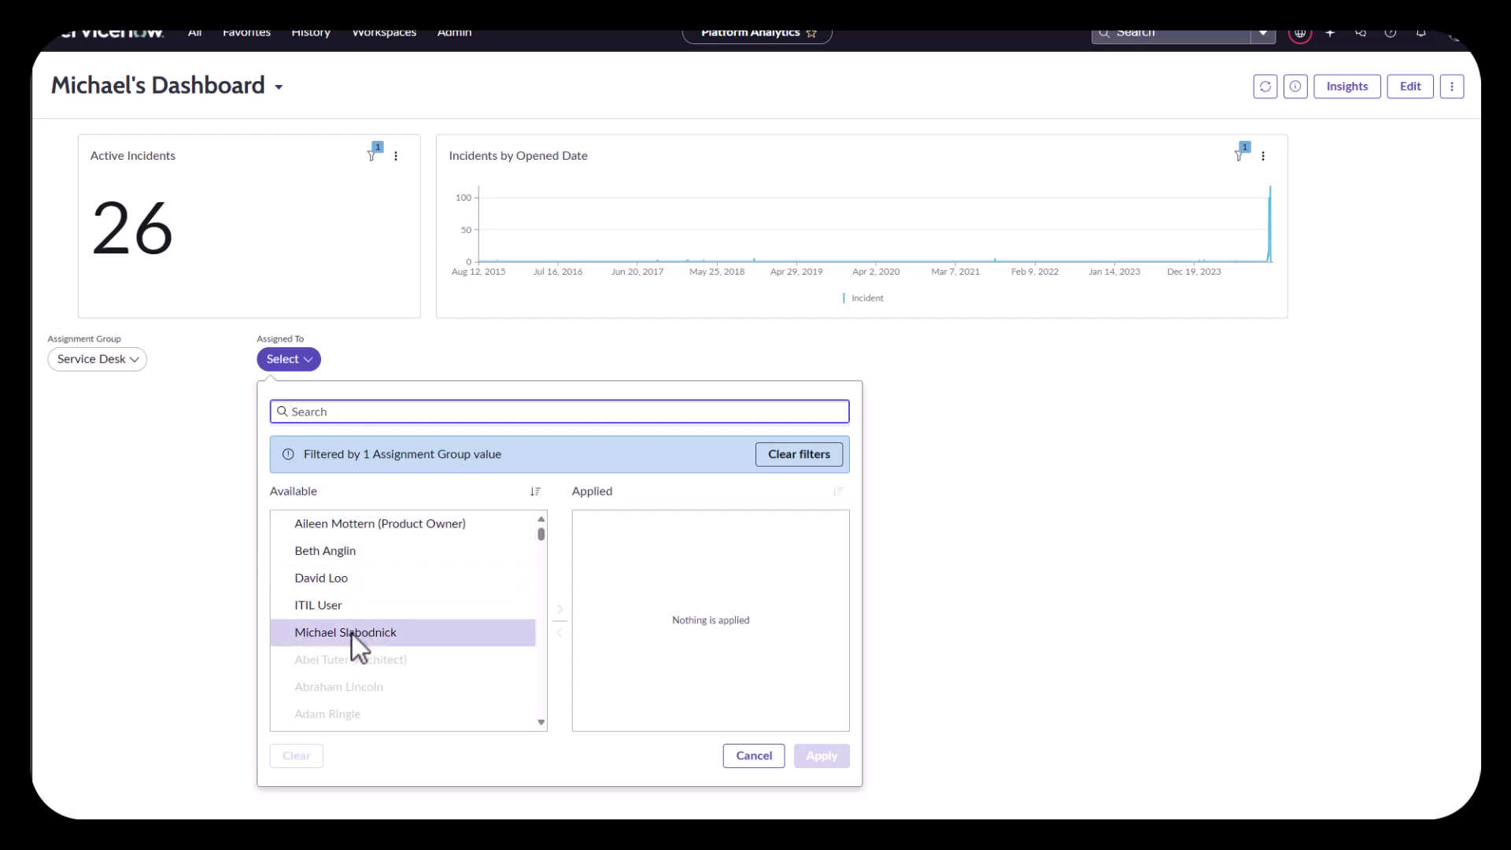
left_click(362, 605)
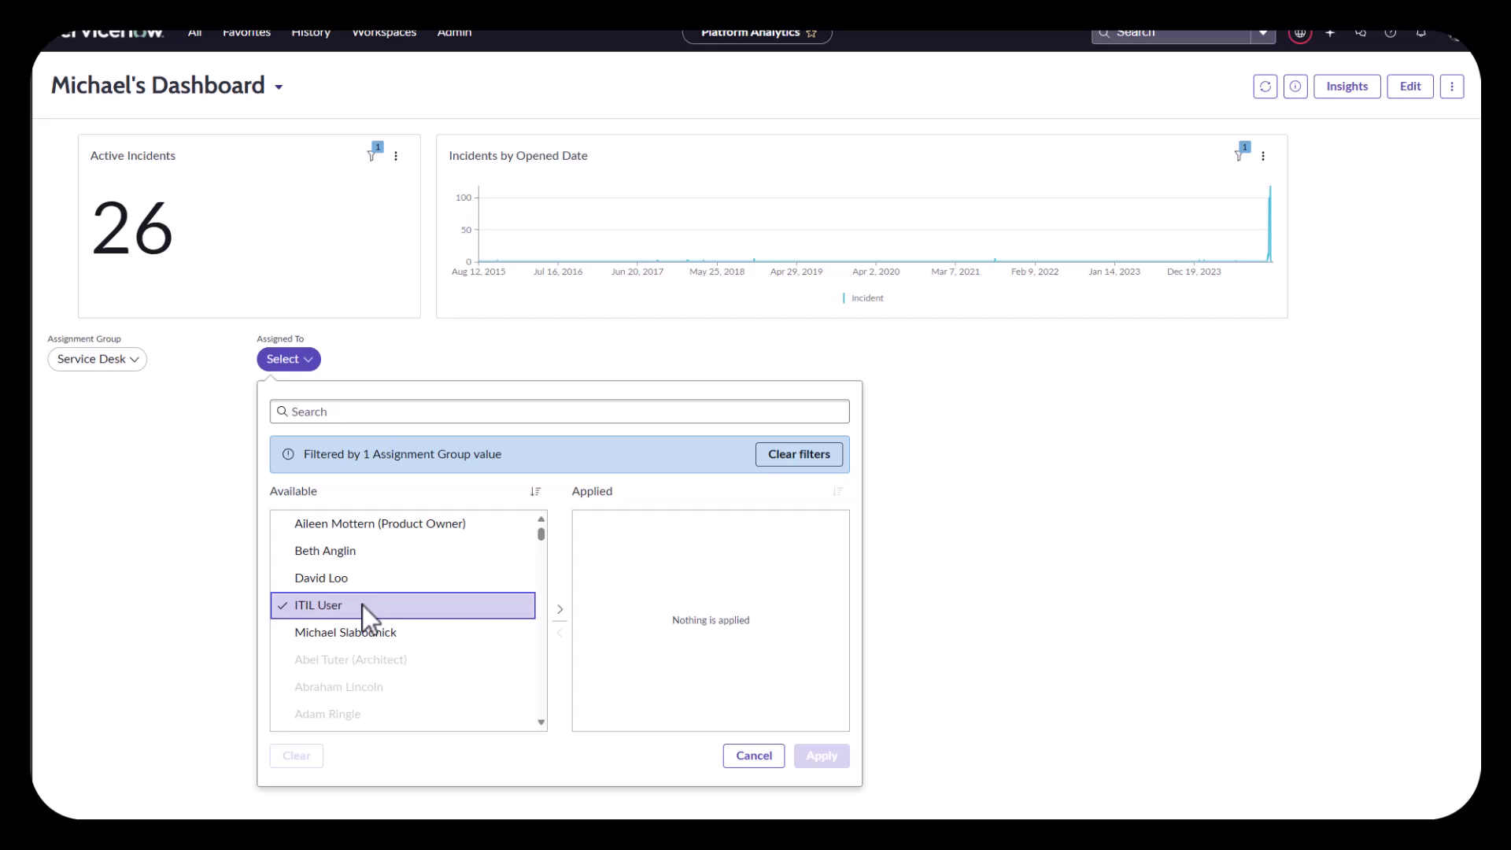
left_click(559, 610)
left_click(440, 605)
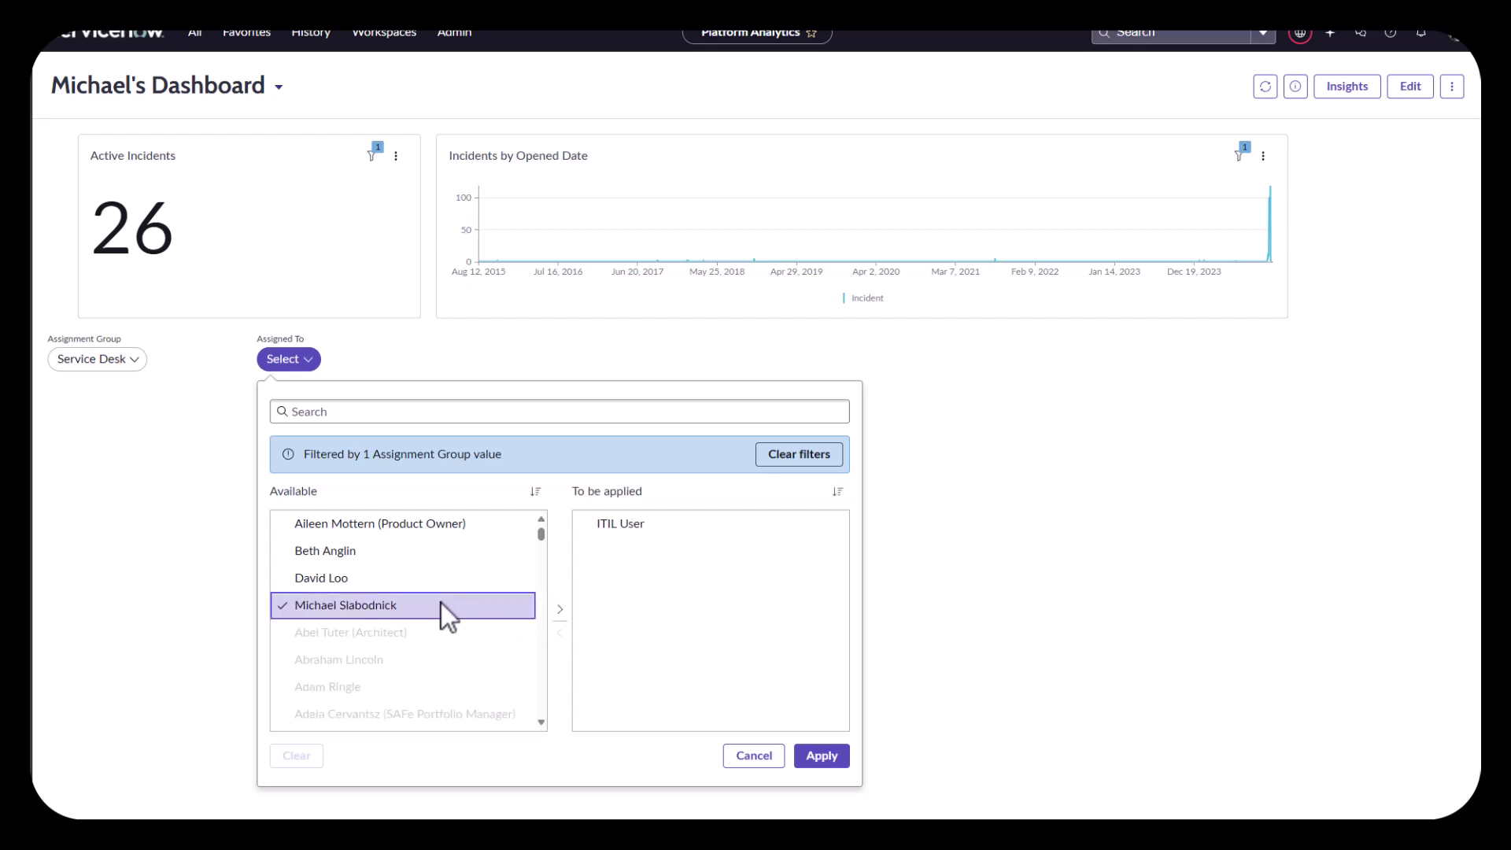
left_click(560, 611)
left_click(821, 755)
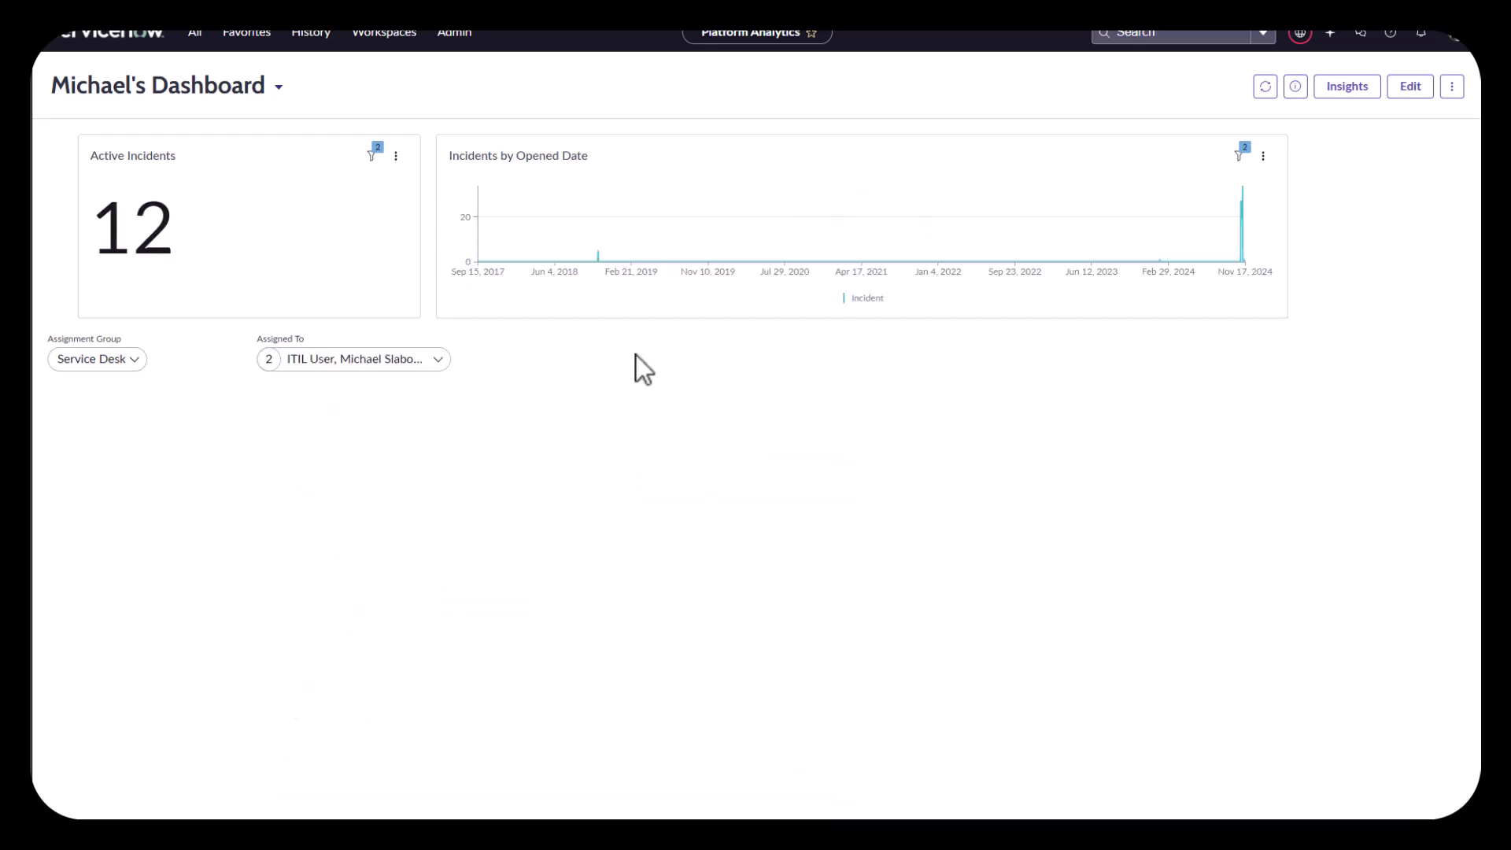